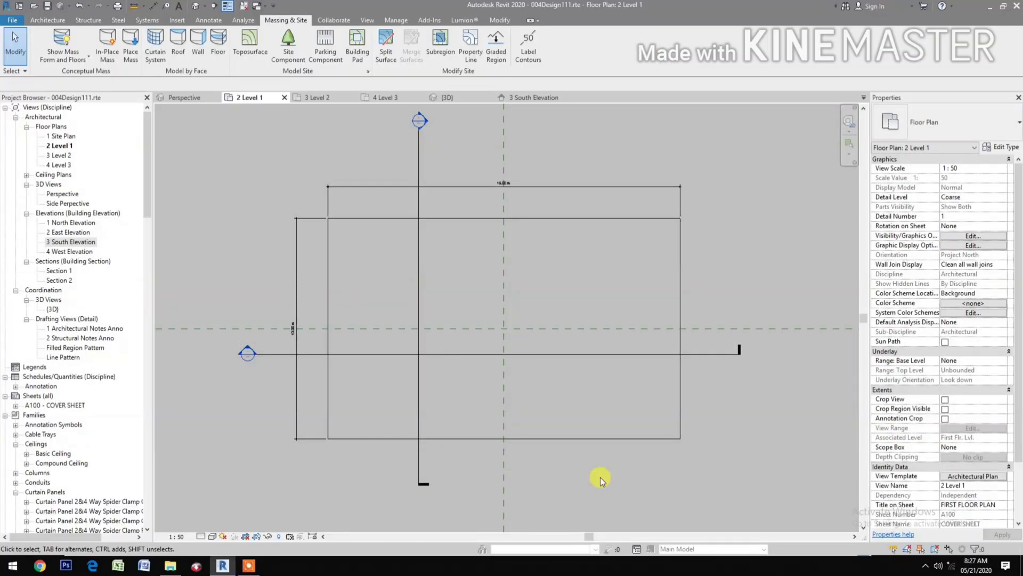
Draw a horizontal reference plane across the Level 1 plan and a vertical one near the left grid
click(48, 20)
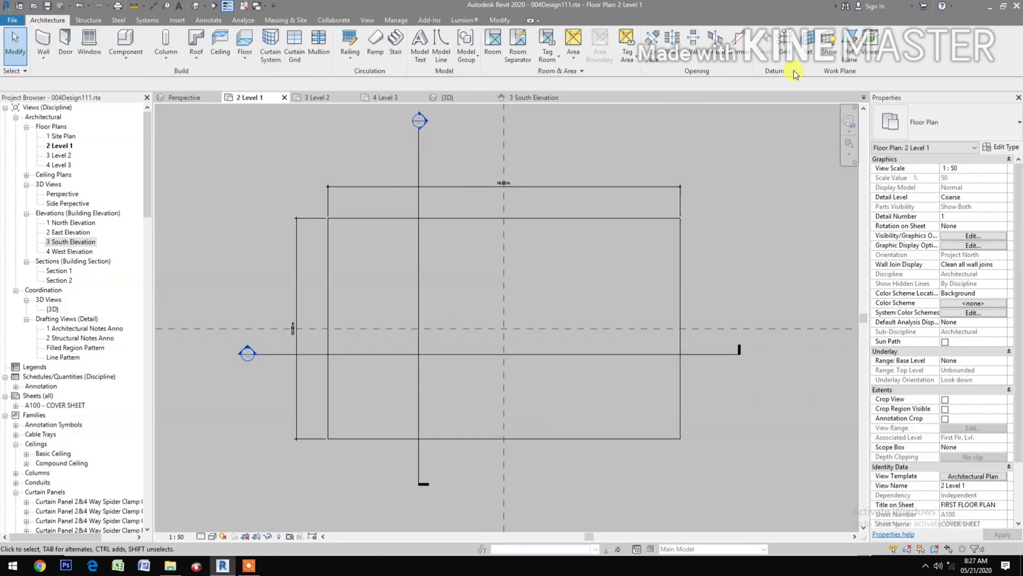
click(849, 52)
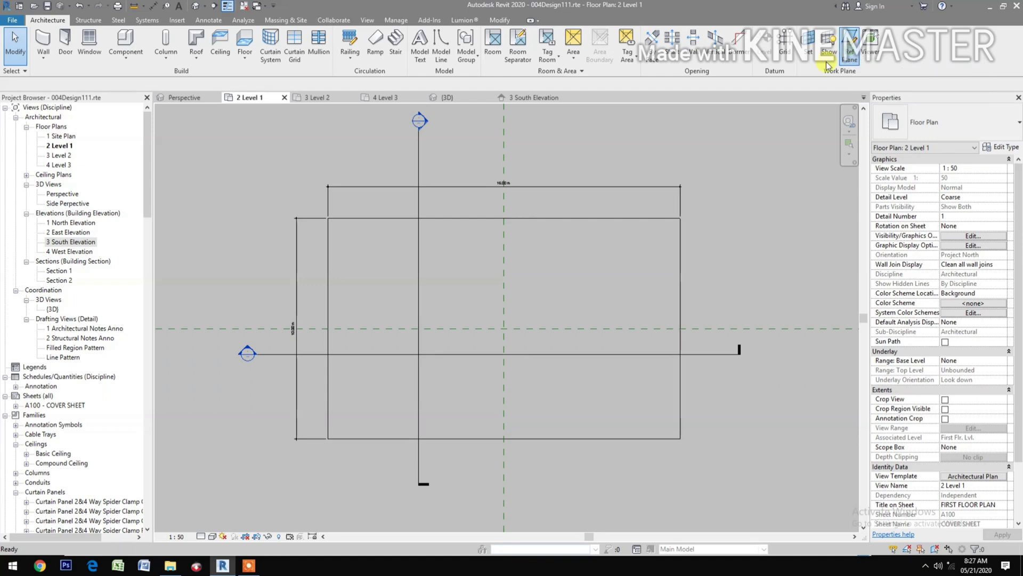
click(313, 264)
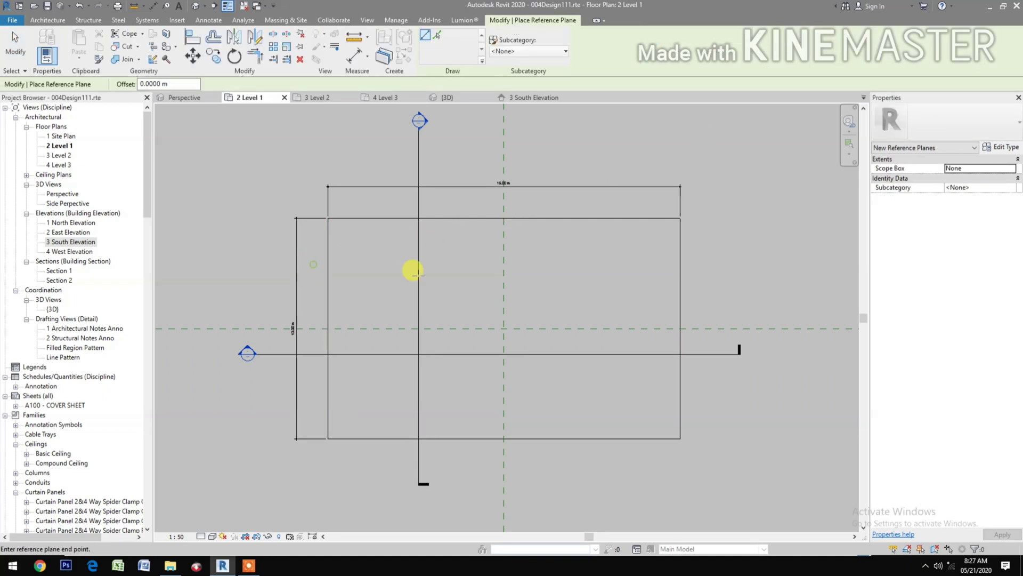
click(702, 264)
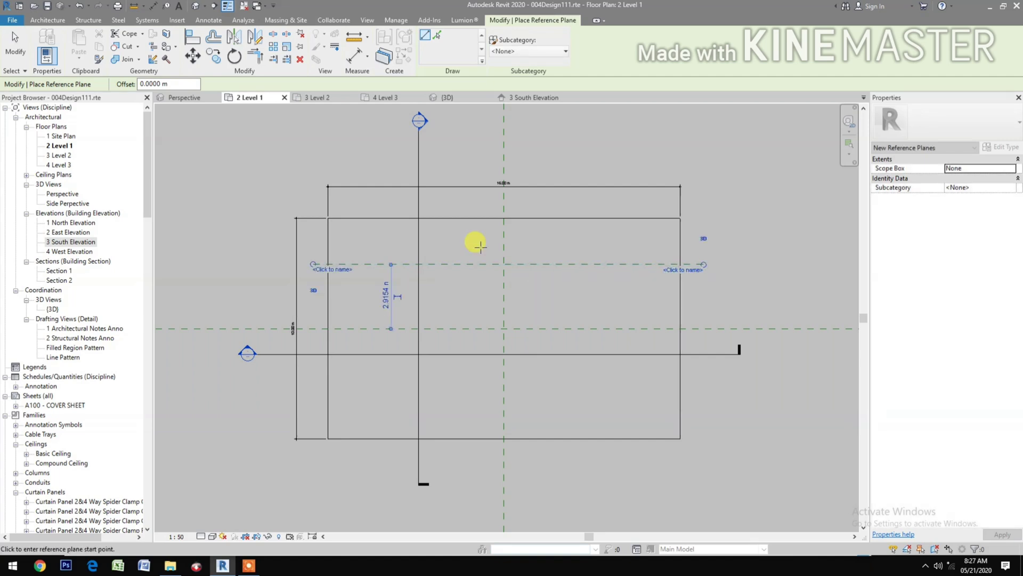
click(407, 196)
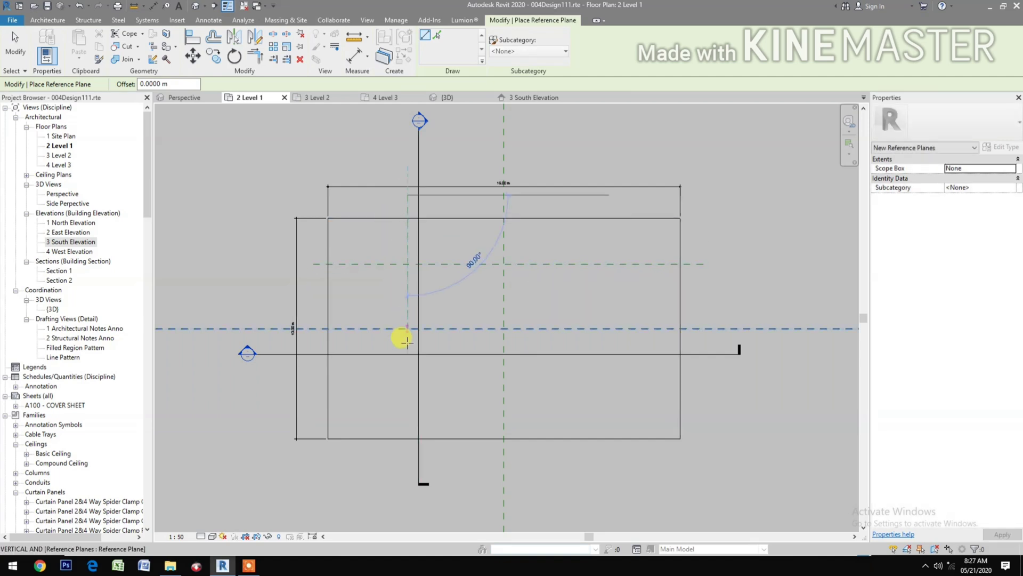
click(399, 450)
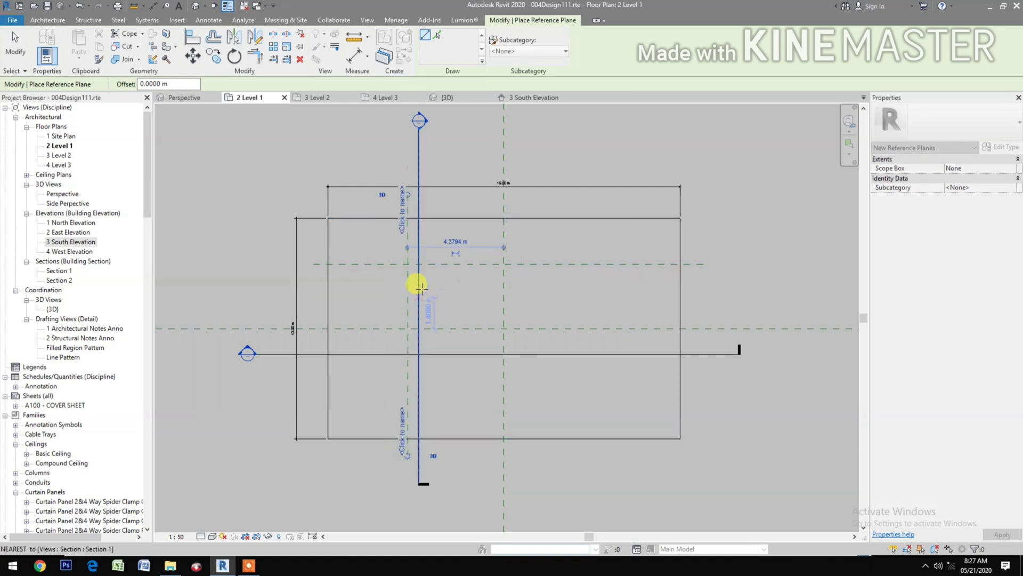
key(Escape)
key(Escape)
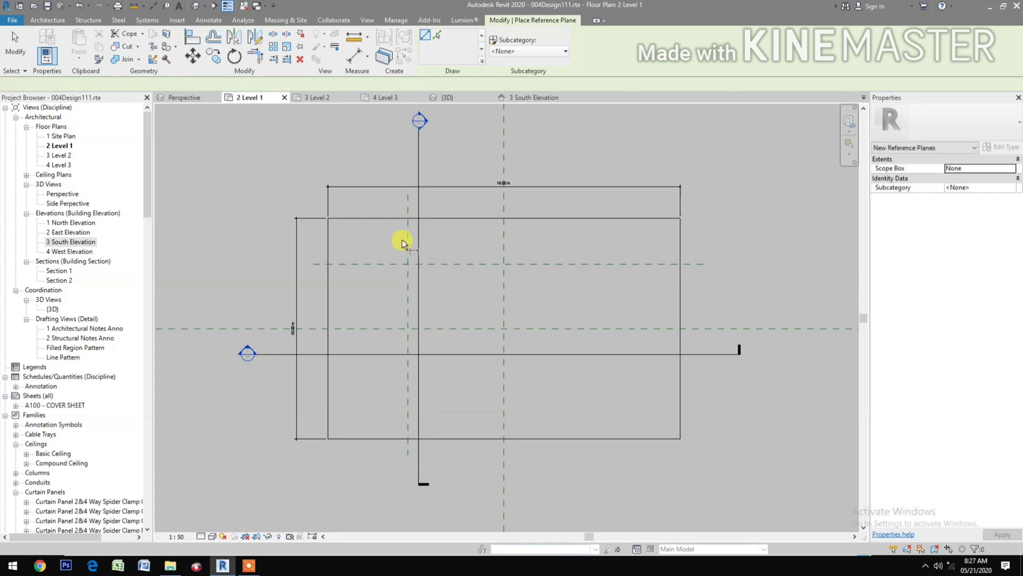
Dimension the vertical reference plane to the centre line and change its 4.38 m spacing to 4 m
key(d)
key(i)
click(410, 245)
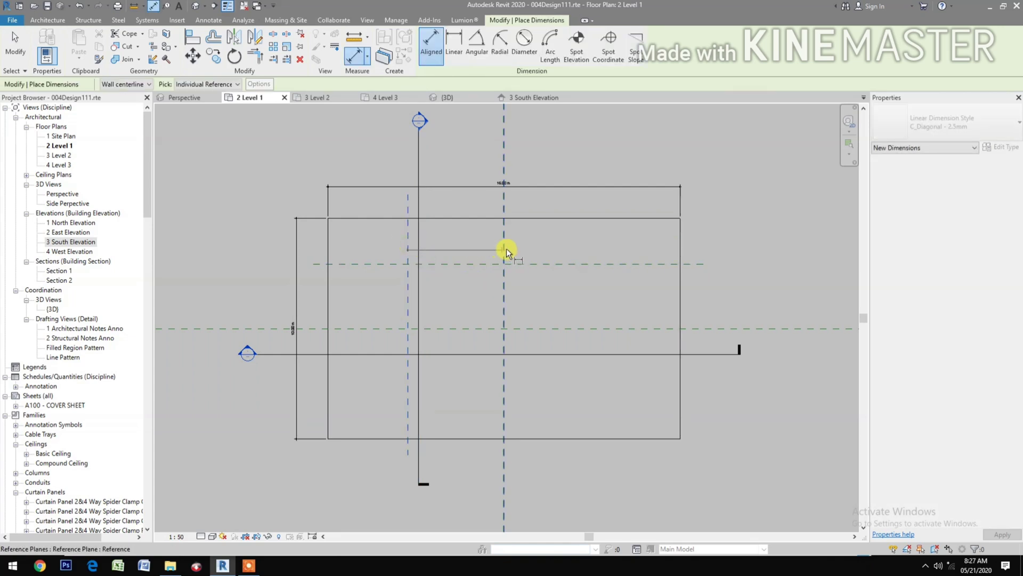
click(528, 198)
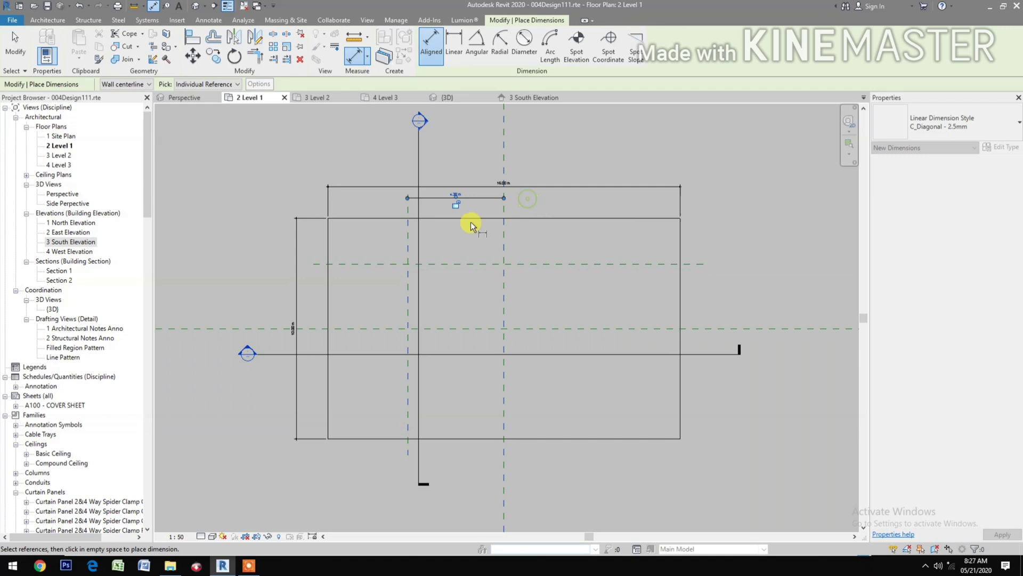
key(Escape)
key(Escape)
click(410, 226)
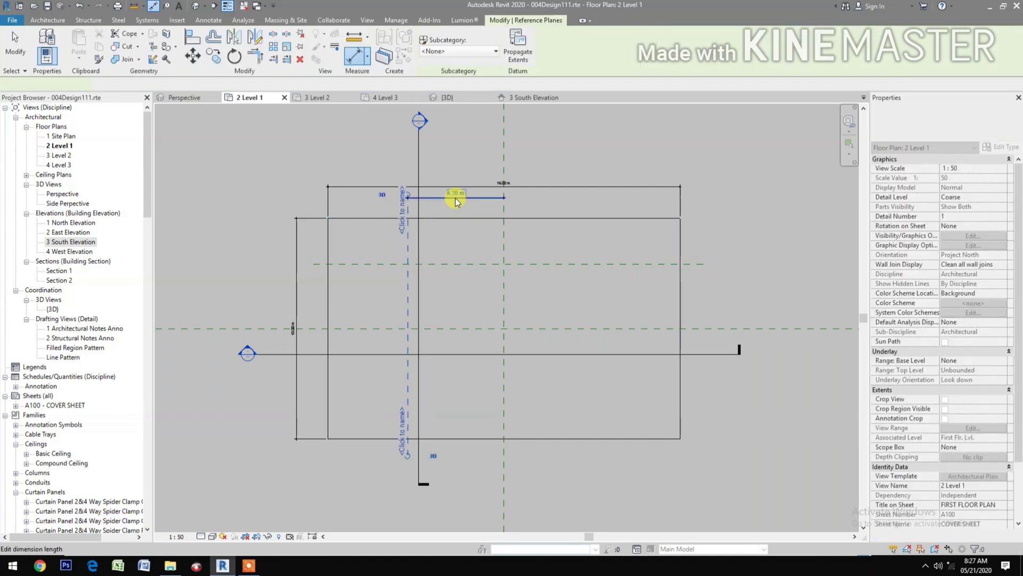
click(453, 189)
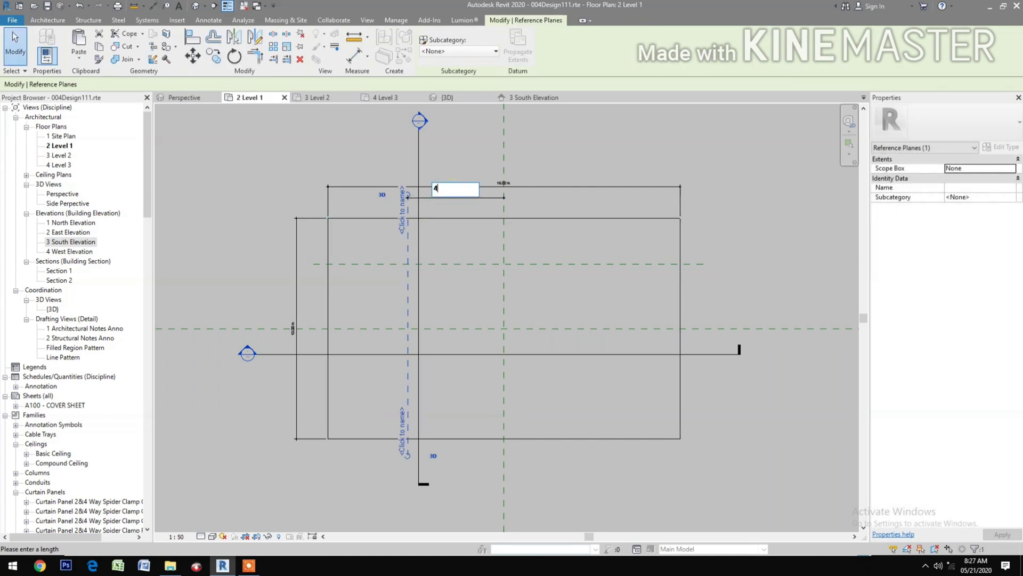
text(4)
key(Return)
click(375, 306)
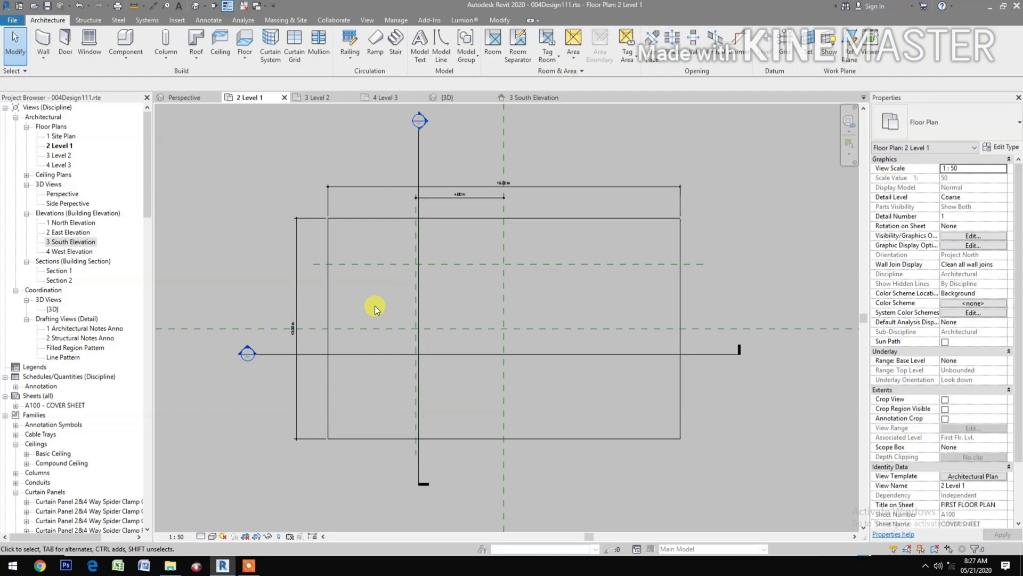
Dimension the horizontal reference plane and change its 2.92 m spacing to 2 m
key(d)
key(i)
click(359, 326)
click(364, 263)
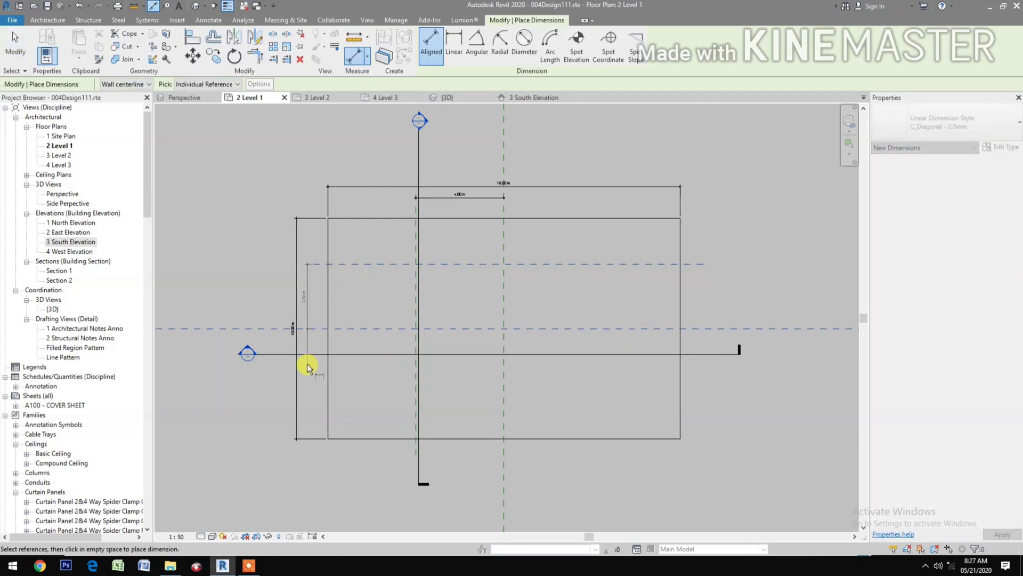
click(306, 364)
key(Escape)
click(347, 265)
click(298, 306)
text(2)
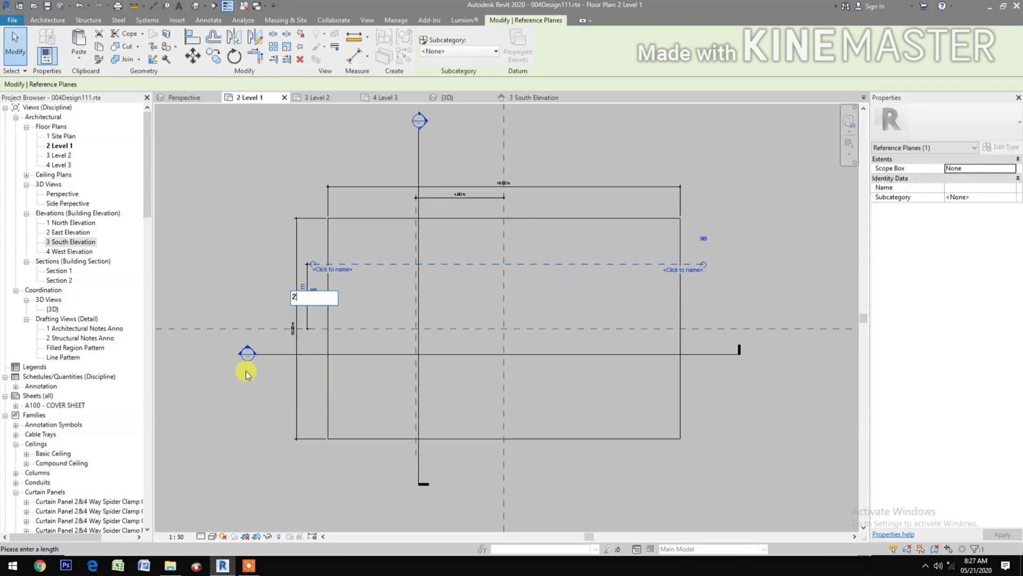
key(Return)
key(Escape)
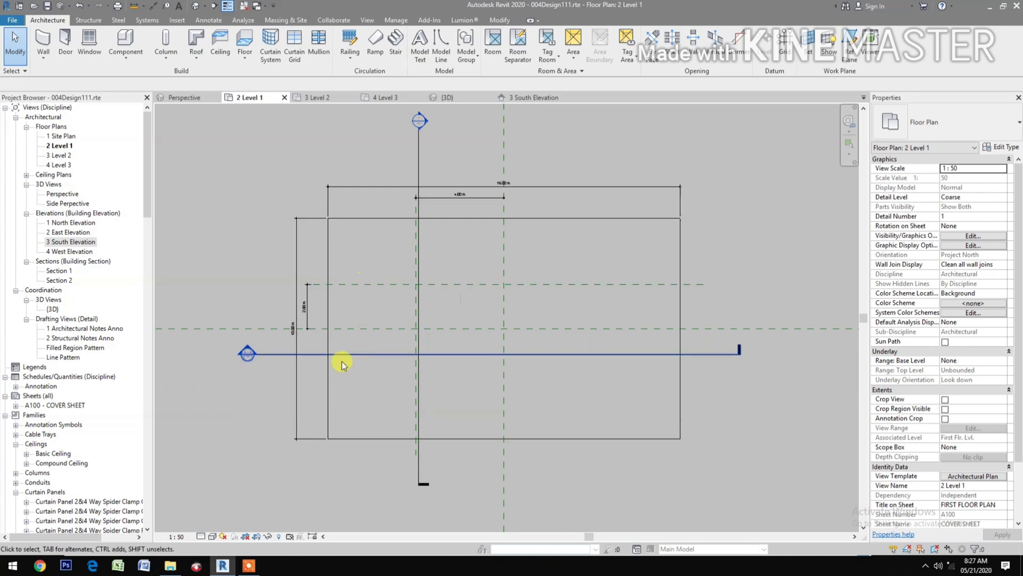
Mirror the horizontal reference plane across the horizontal centre line
click(387, 285)
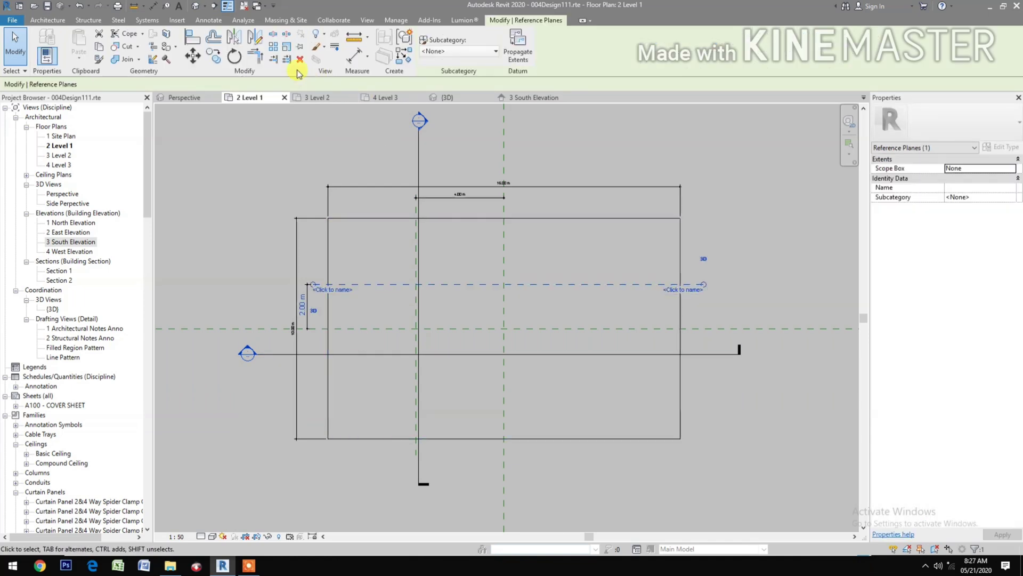
click(246, 38)
click(384, 327)
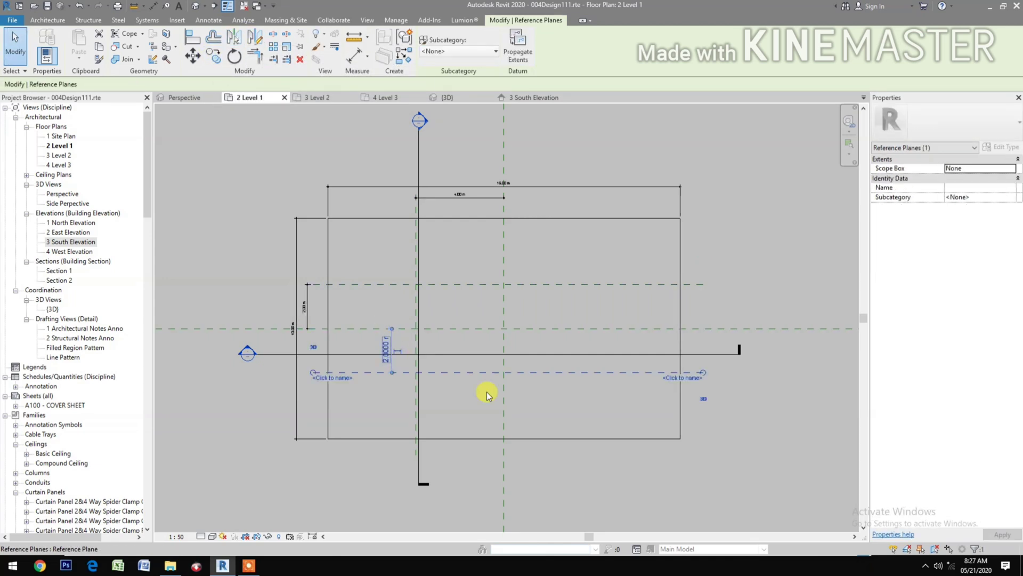
click(498, 395)
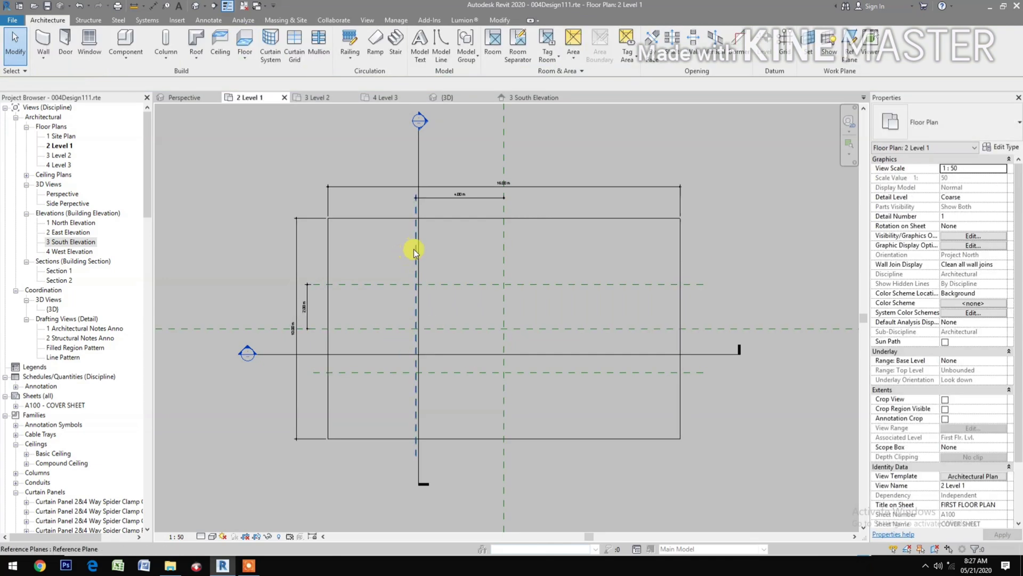
Mirror a copy of the vertical reference plane across the vertical centre line
click(414, 251)
click(214, 57)
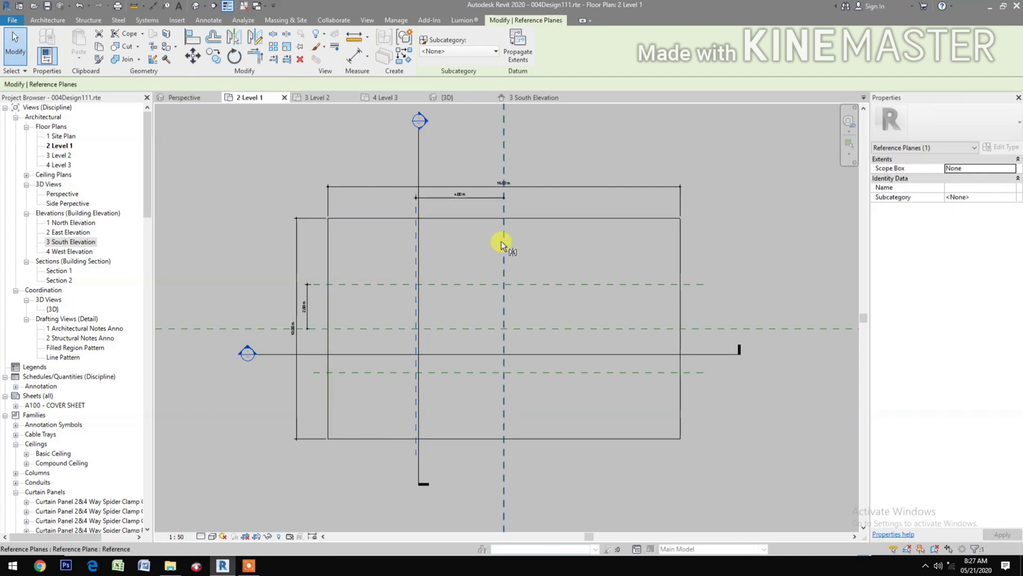
key(m)
key(m)
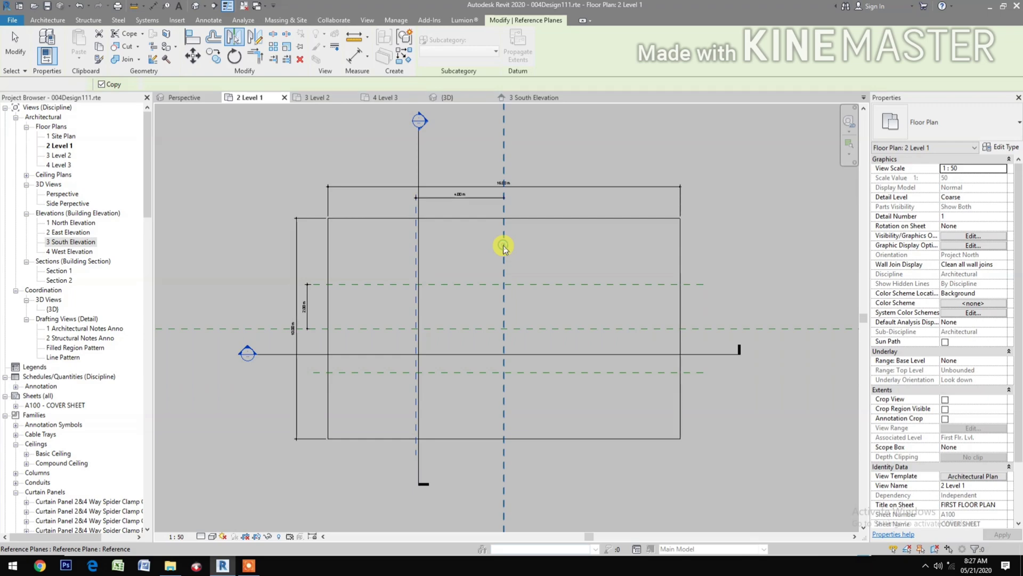
click(503, 244)
click(533, 399)
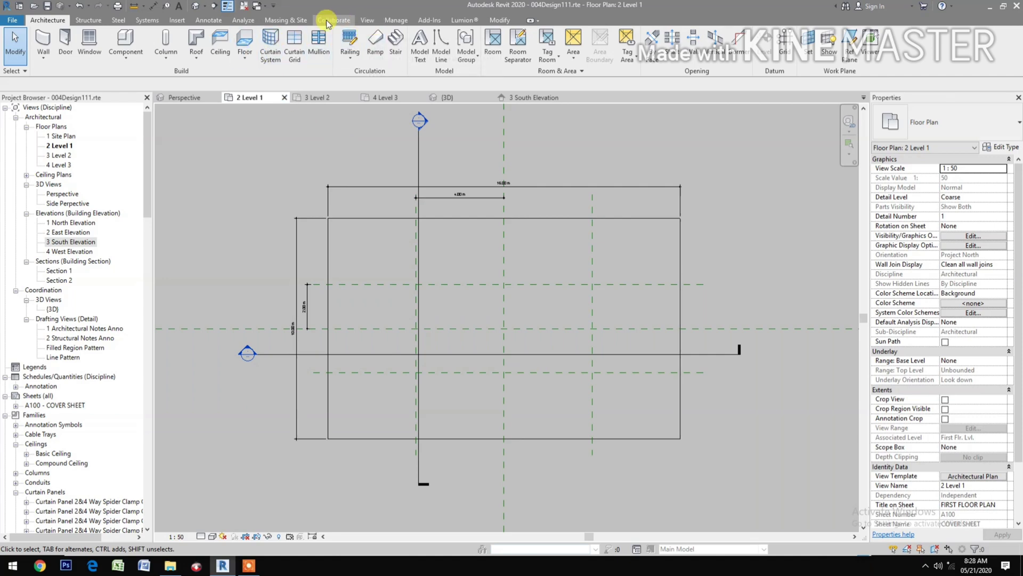
Start a new in-place mass with the default name Mass 1
click(281, 20)
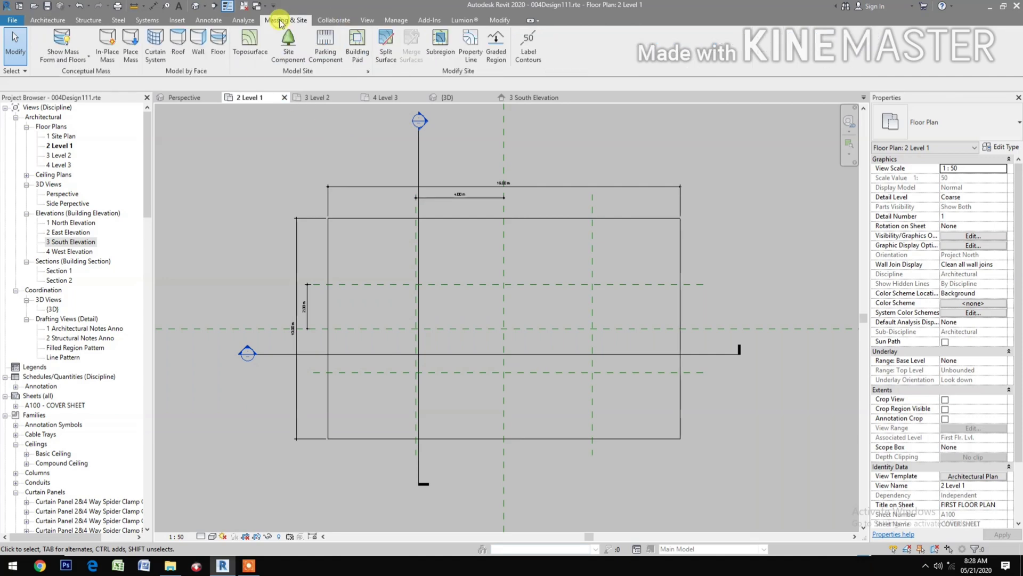
click(107, 56)
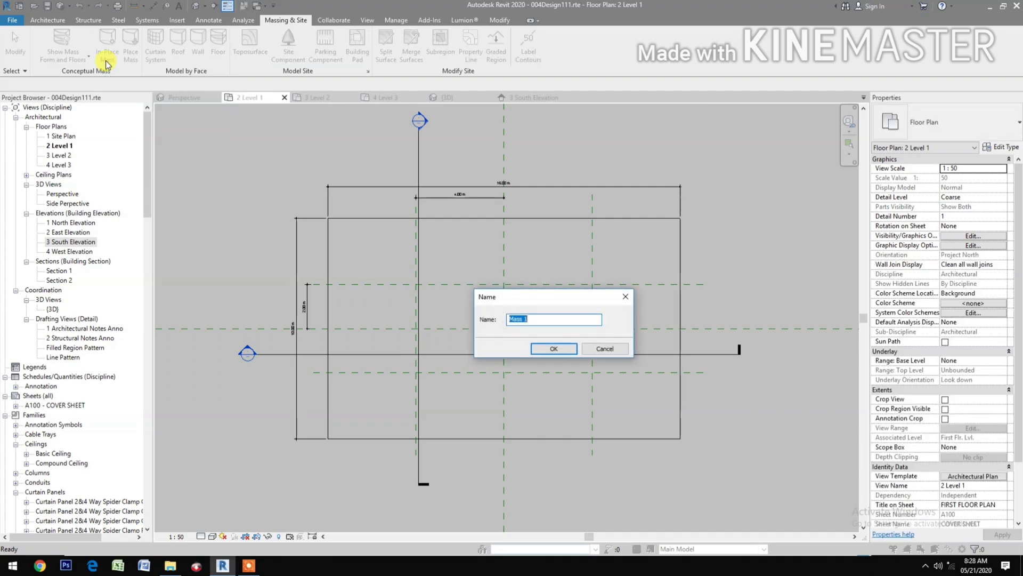
click(555, 349)
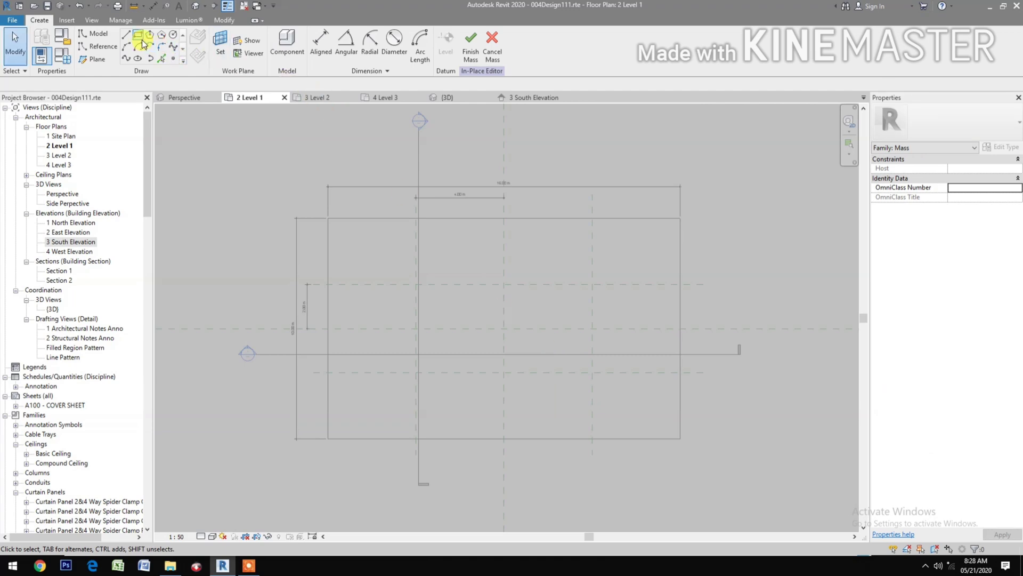
Draw an 8 m by 4 m rectangle on the plane intersections and make it a solid form
click(141, 39)
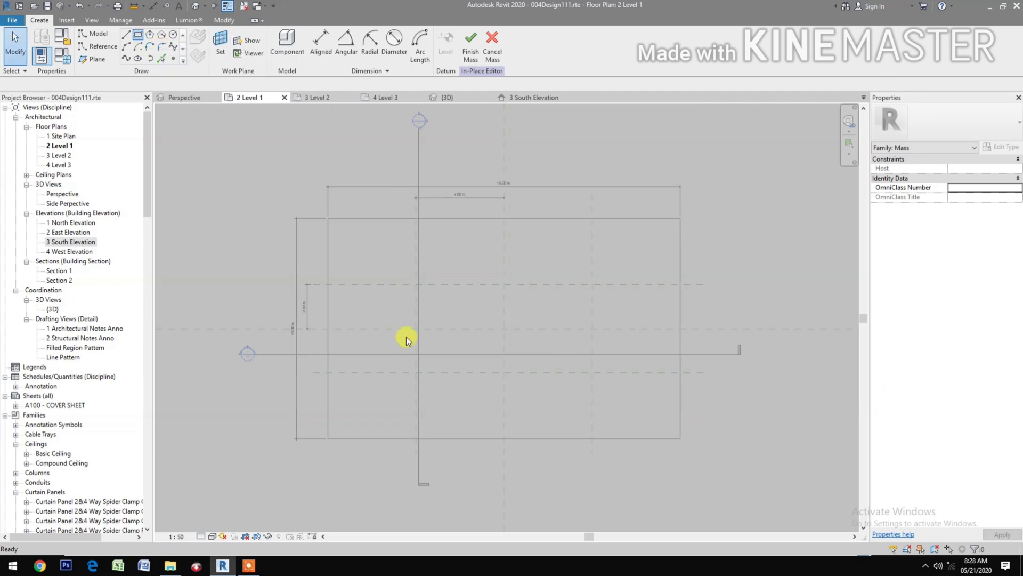
click(416, 372)
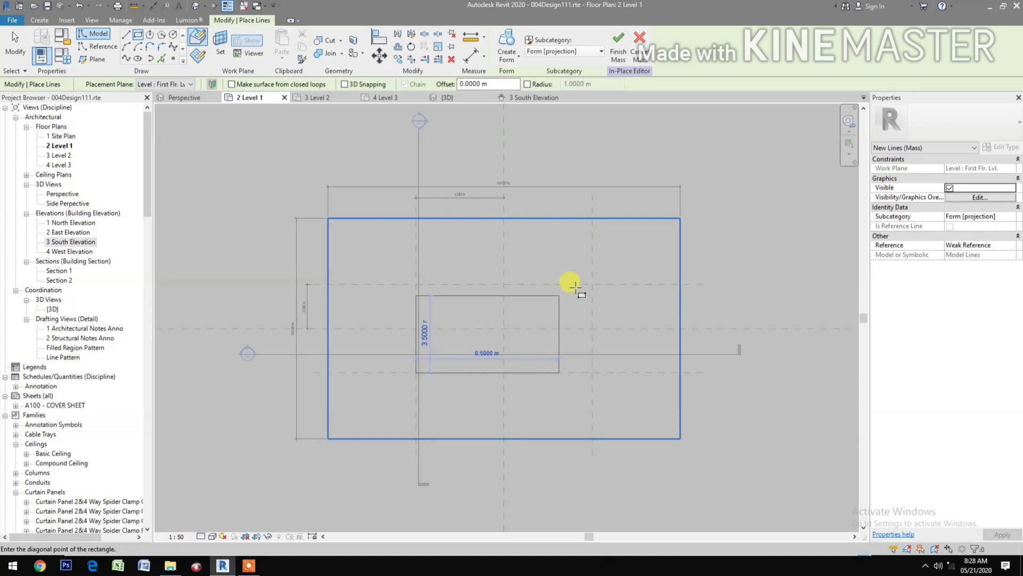
click(592, 285)
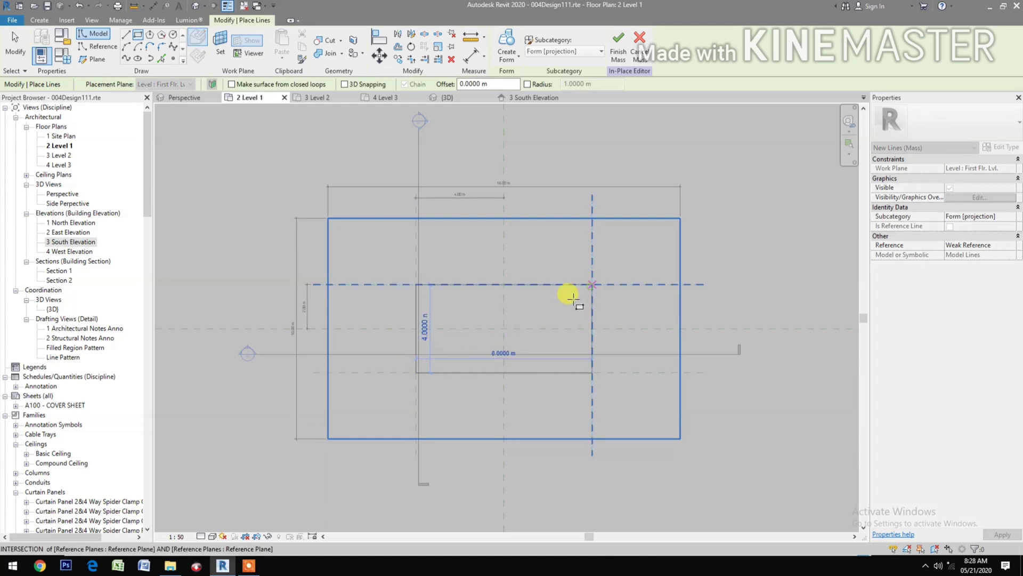
click(507, 43)
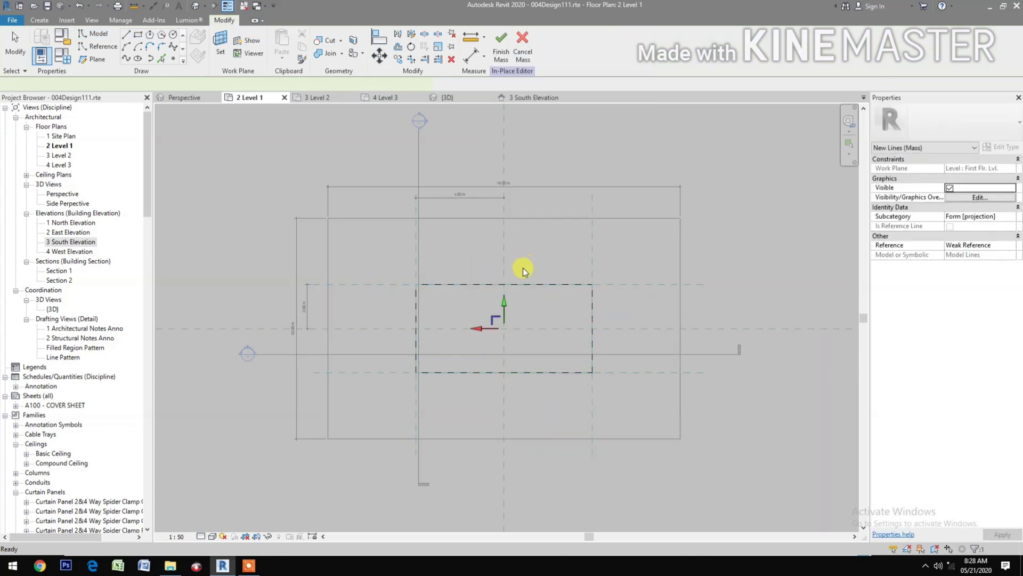
In South Elevation, reduce the mass form's height from 3.00 m to 0.2 m
click(535, 98)
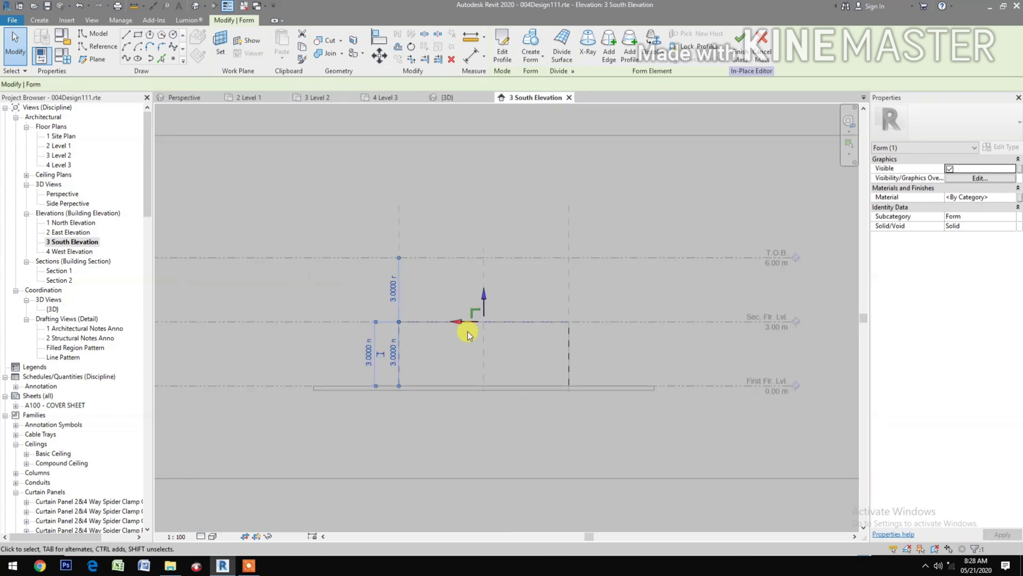
drag(482, 298, 484, 340)
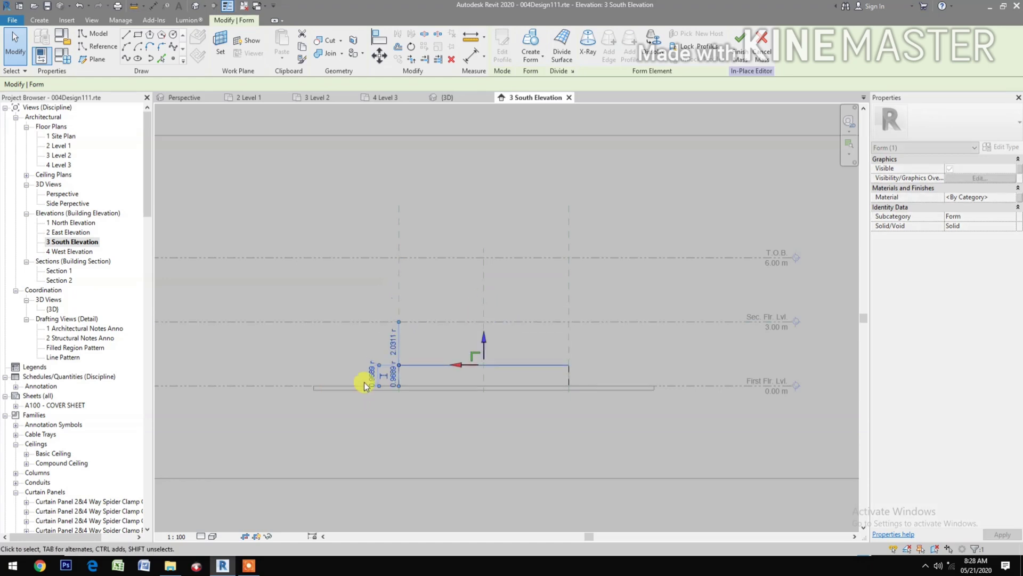
click(392, 374)
text(.)
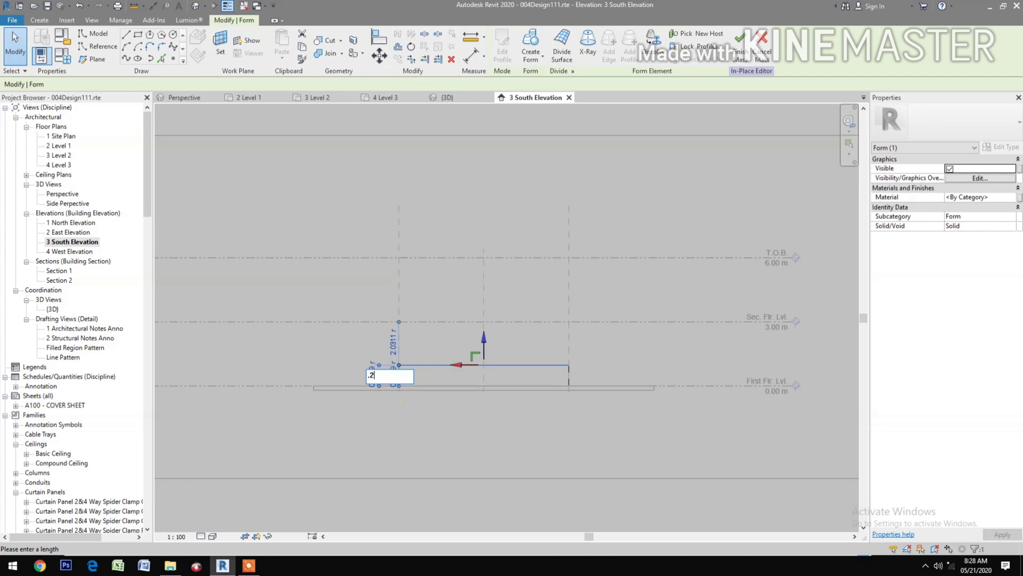
text(2)
key(Return)
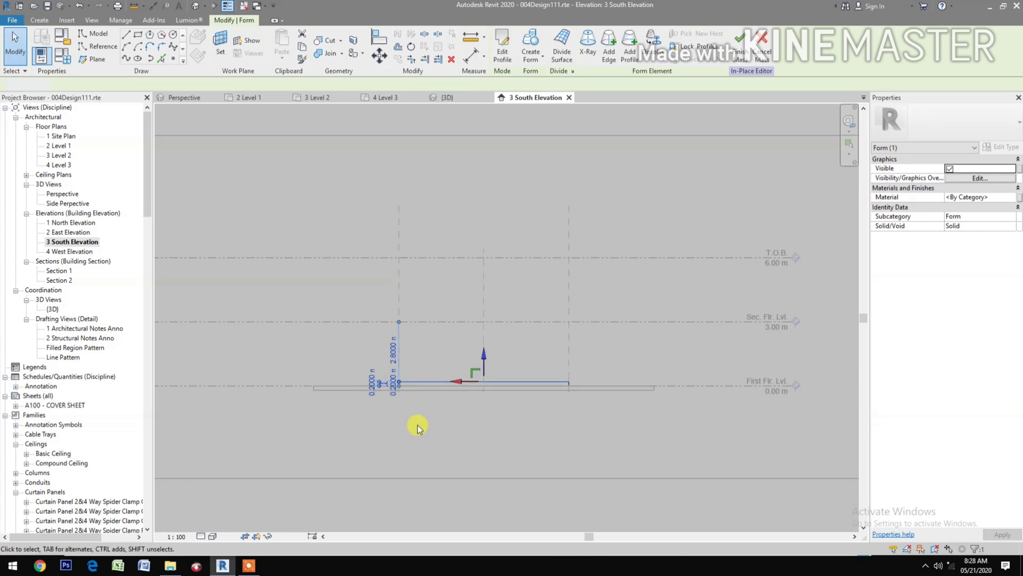
click(417, 424)
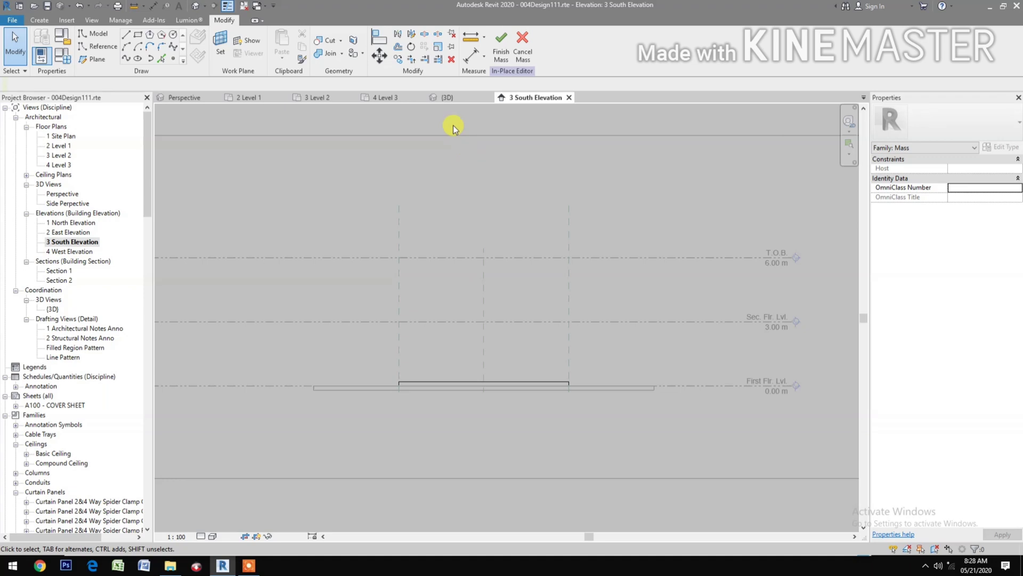
In the {3D} view, zoom in and select just the 0.2 m slab's top surface
click(465, 98)
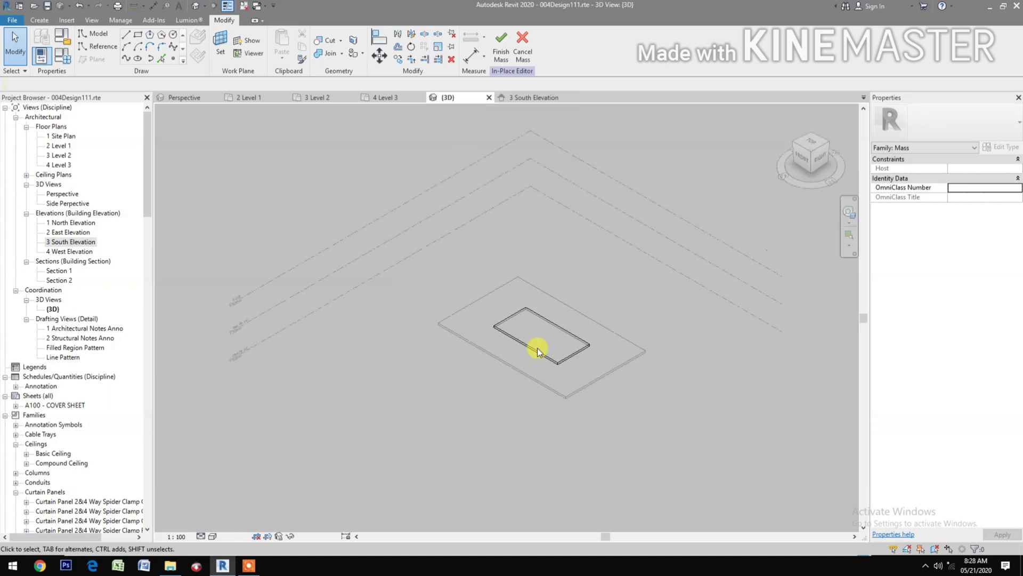
scroll(551, 373, up, 4)
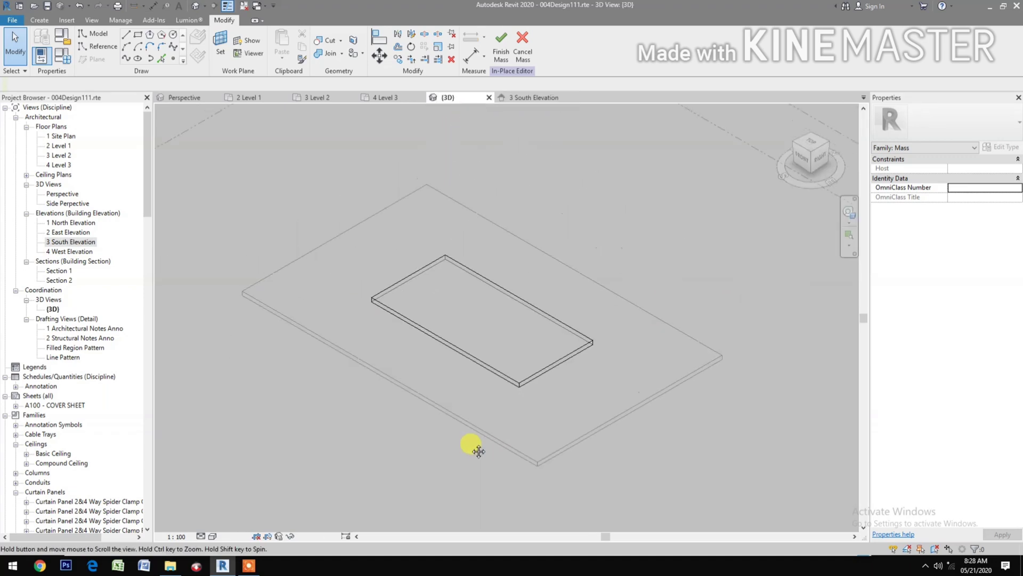
key(Tab)
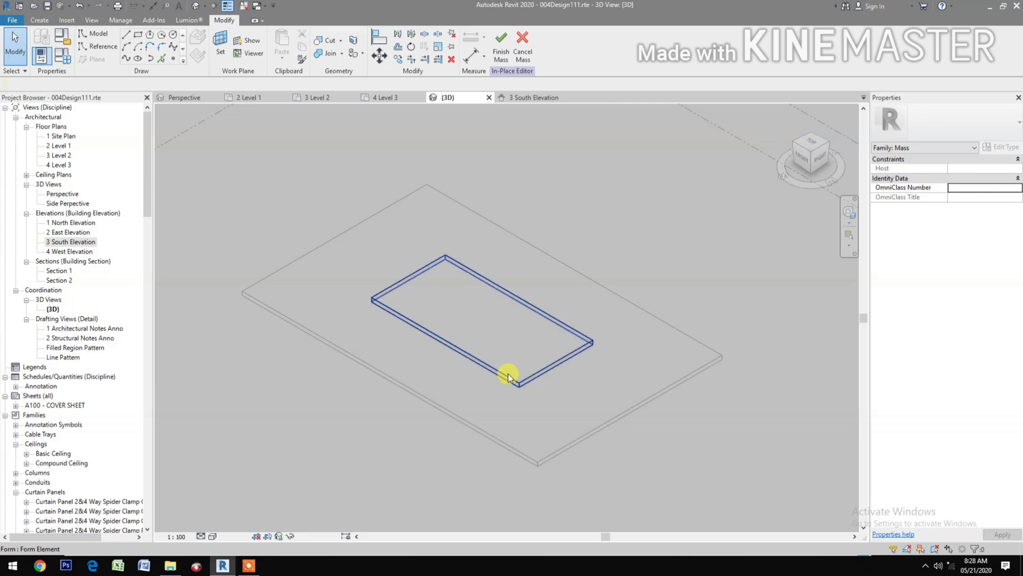
click(507, 373)
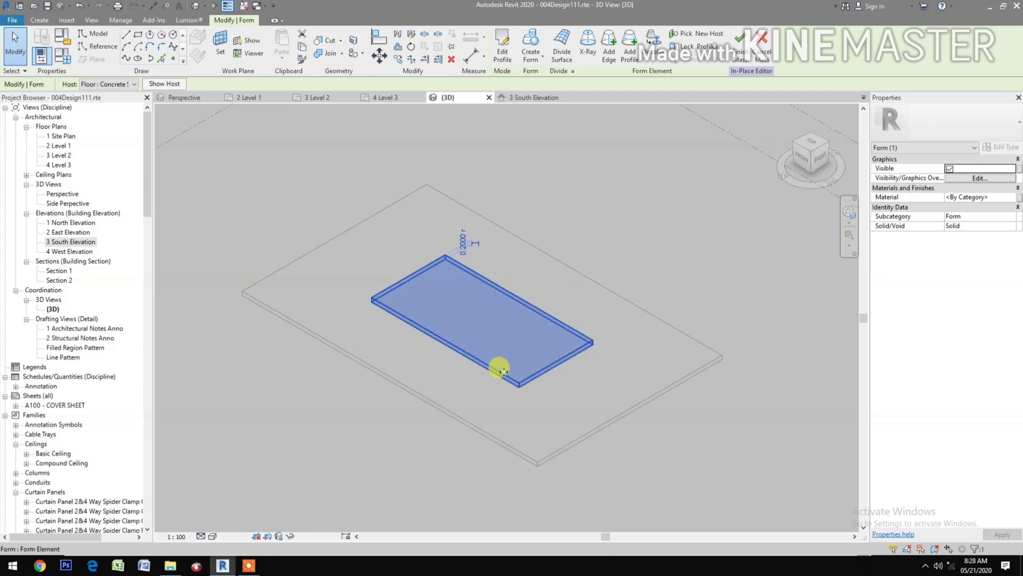
click(604, 322)
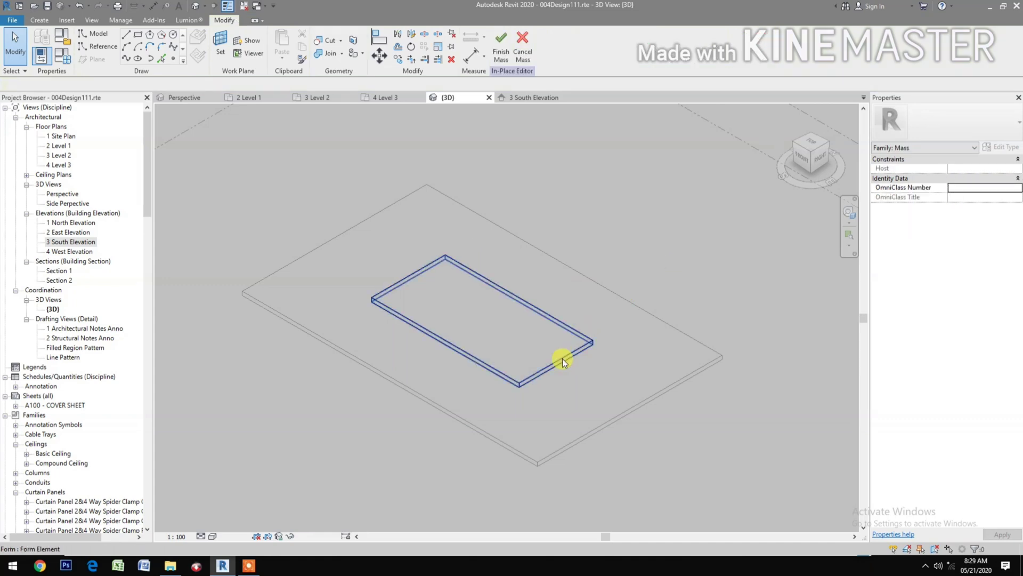
key(Tab)
key(Tab)
key(Tab)
key(Tab)
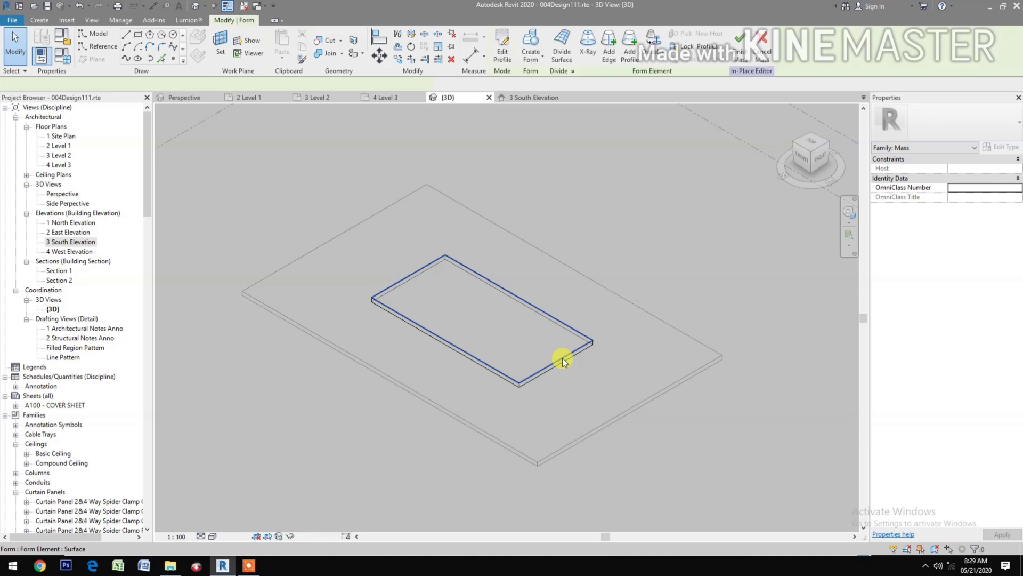
click(562, 357)
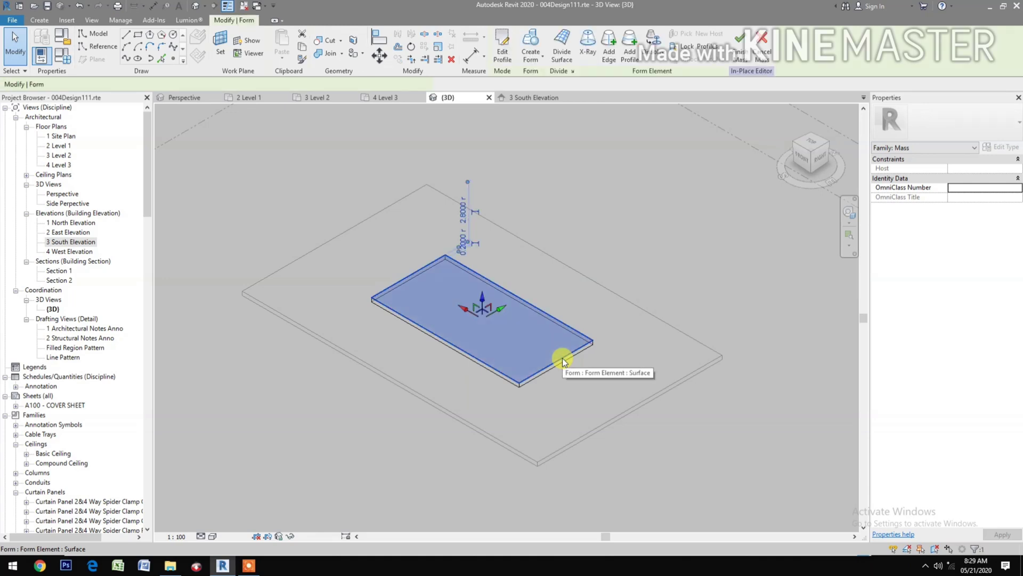
Divide the slab's top surface with U Grid Number 2 and V Grid Number 1
click(572, 60)
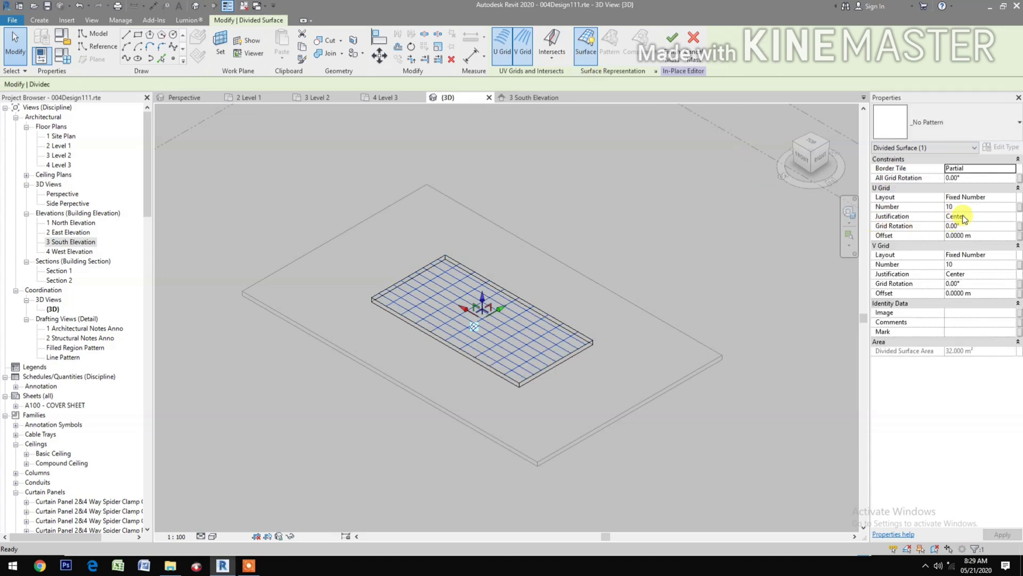
click(976, 206)
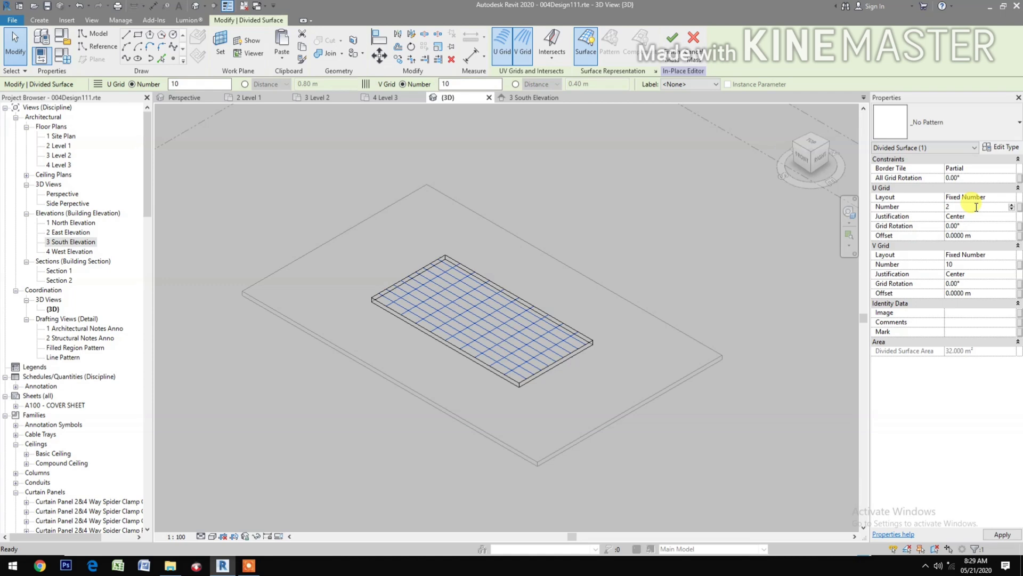
click(740, 252)
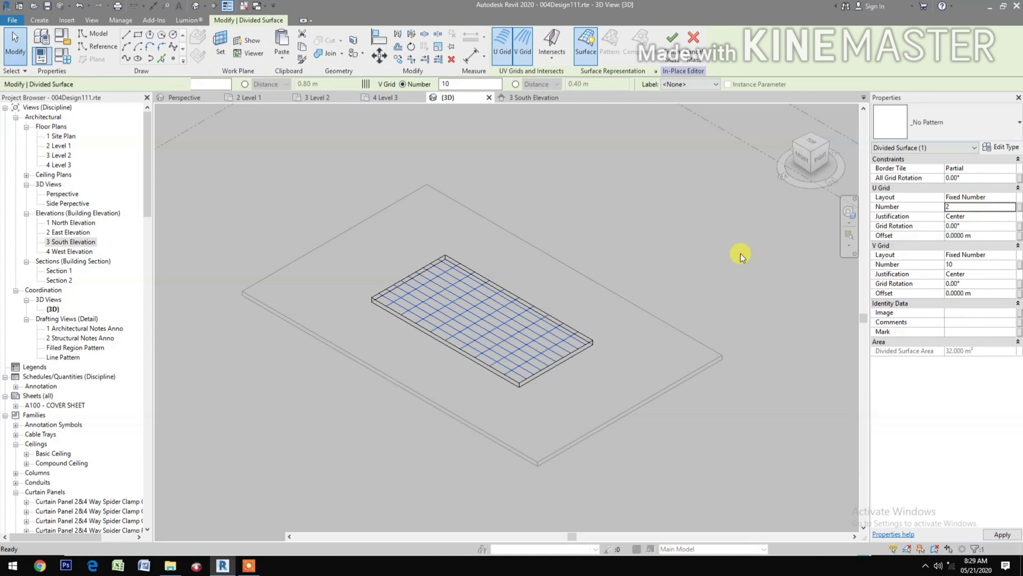
click(962, 265)
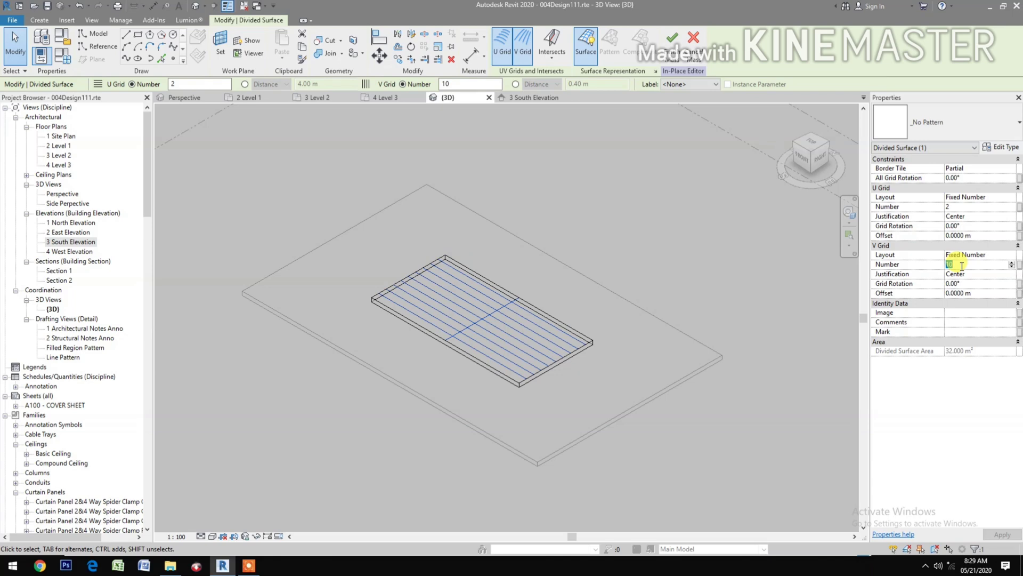
text(1)
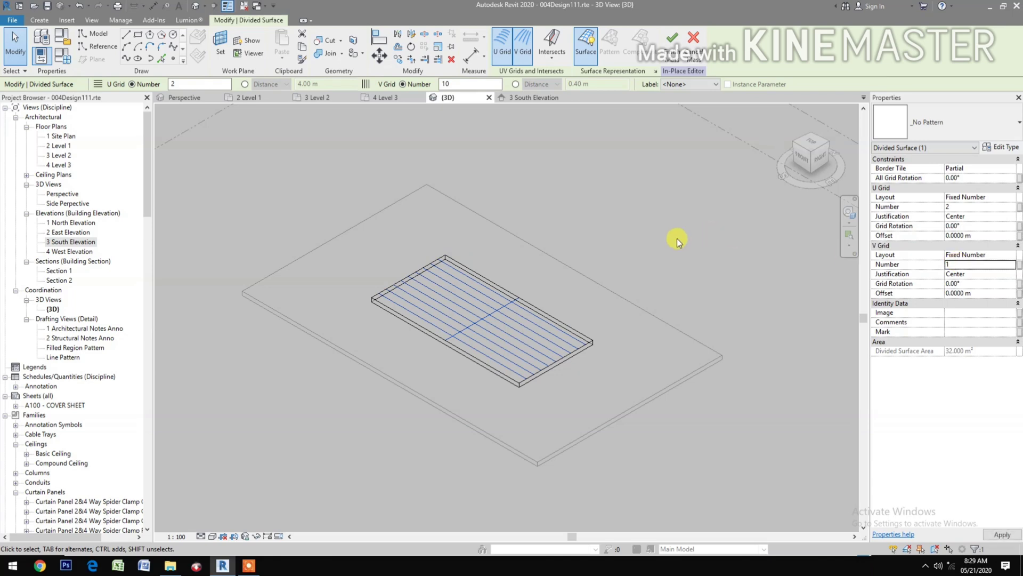
click(676, 238)
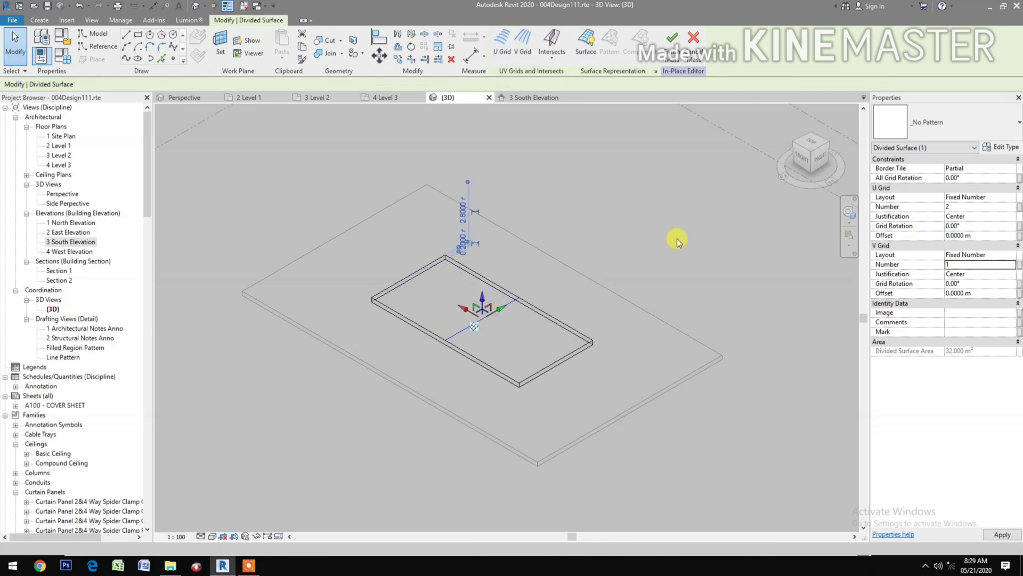
click(677, 239)
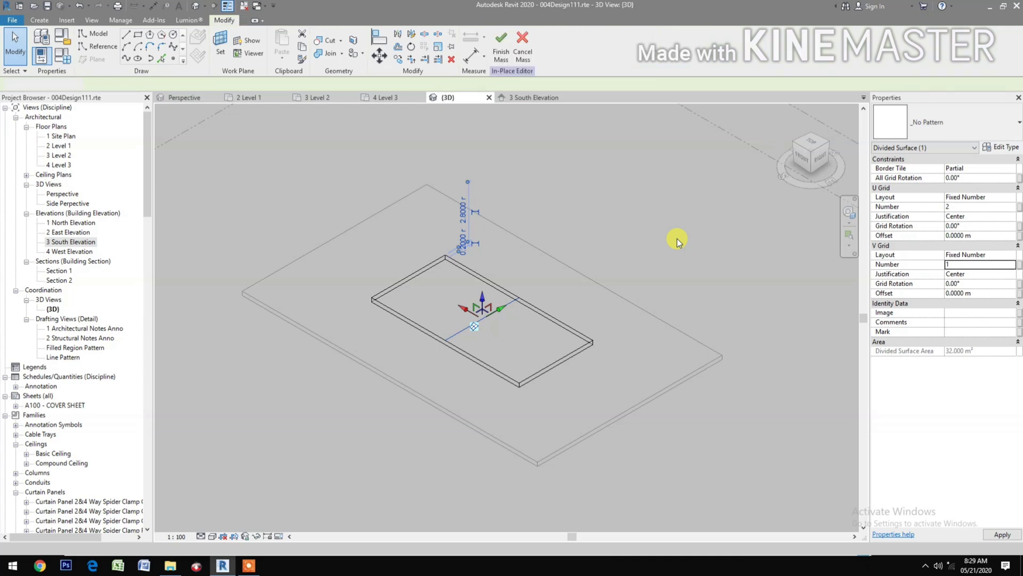
click(548, 316)
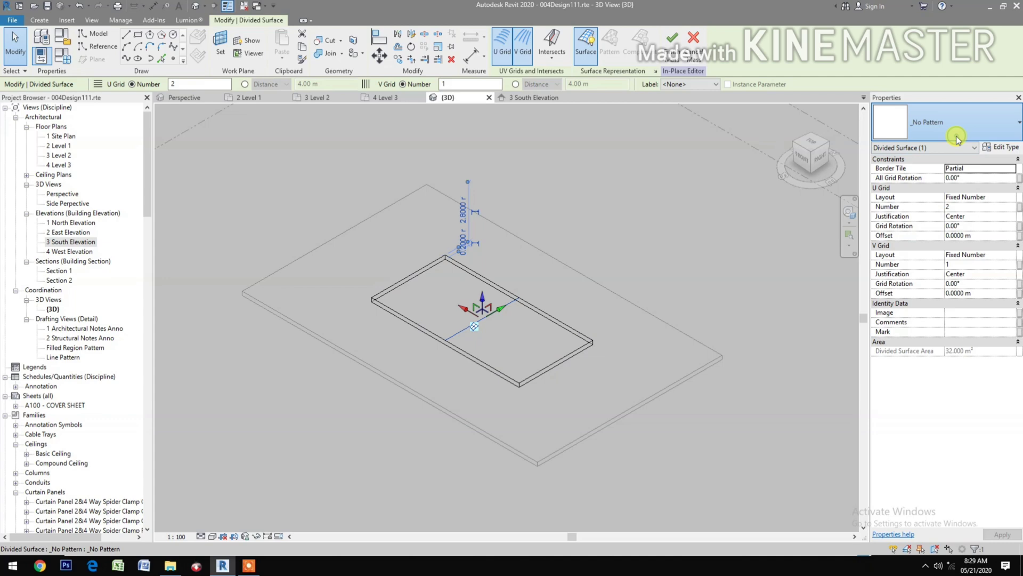
Set the divided surface's type to the Rectangle SP07 200 (Type 1) pattern
click(959, 137)
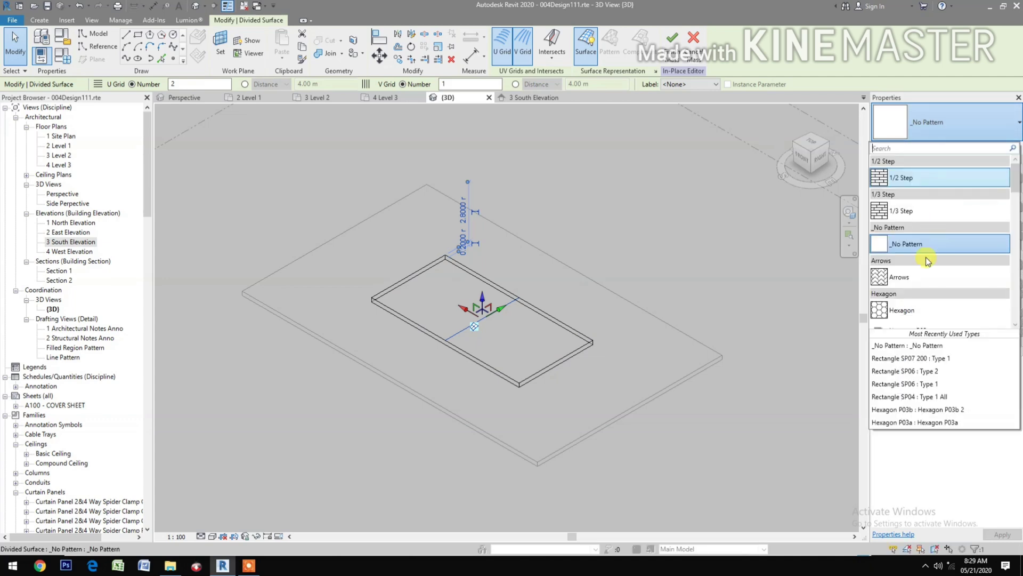
scroll(948, 283, down, 3)
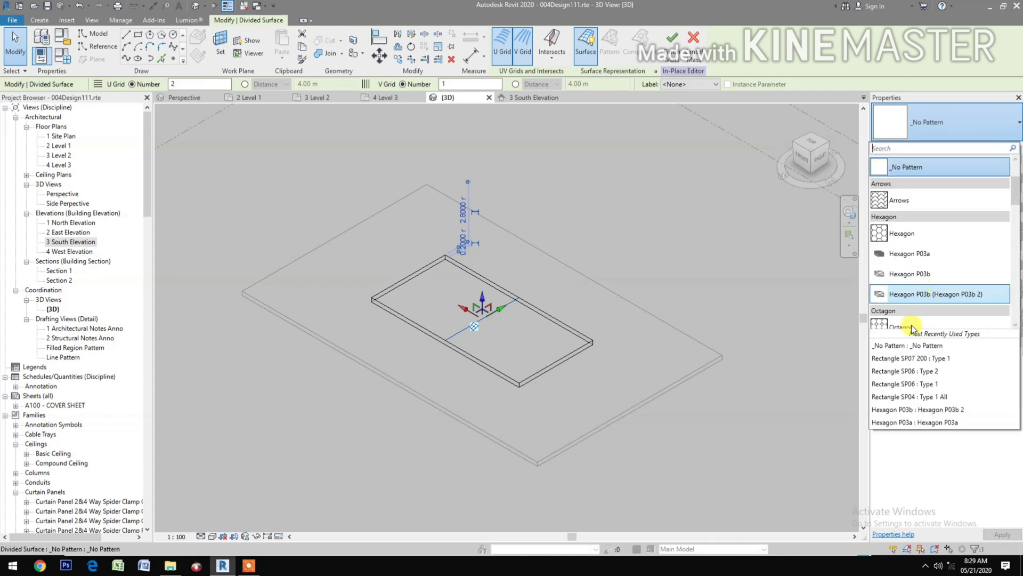
scroll(948, 325, down, 7)
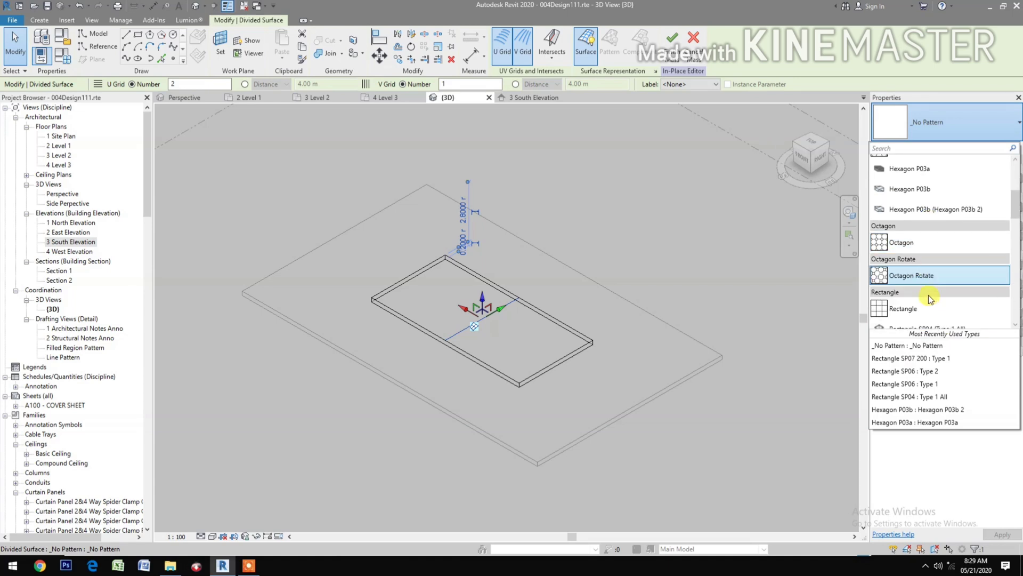
scroll(918, 309, down, 5)
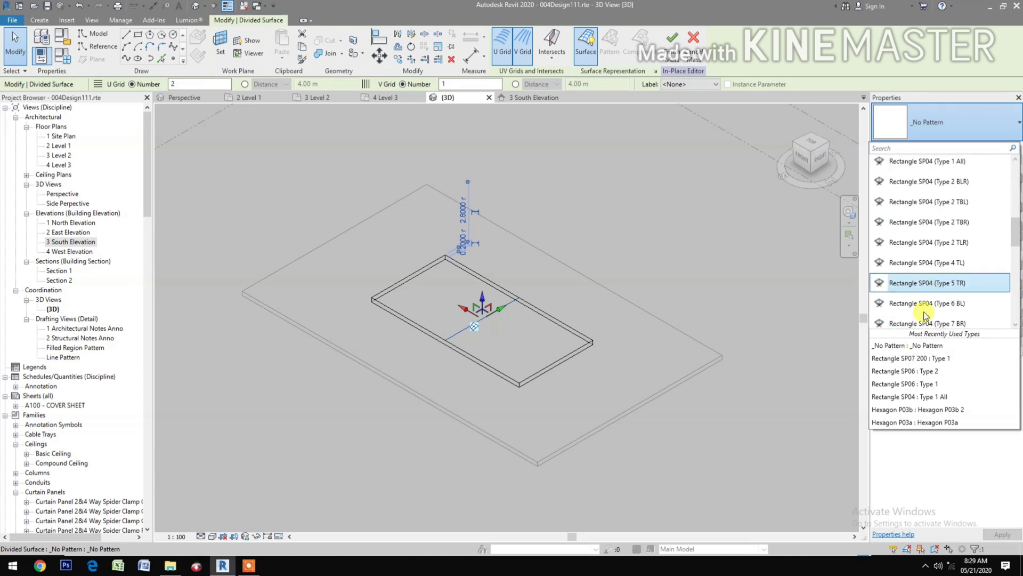
scroll(930, 331, down, 2)
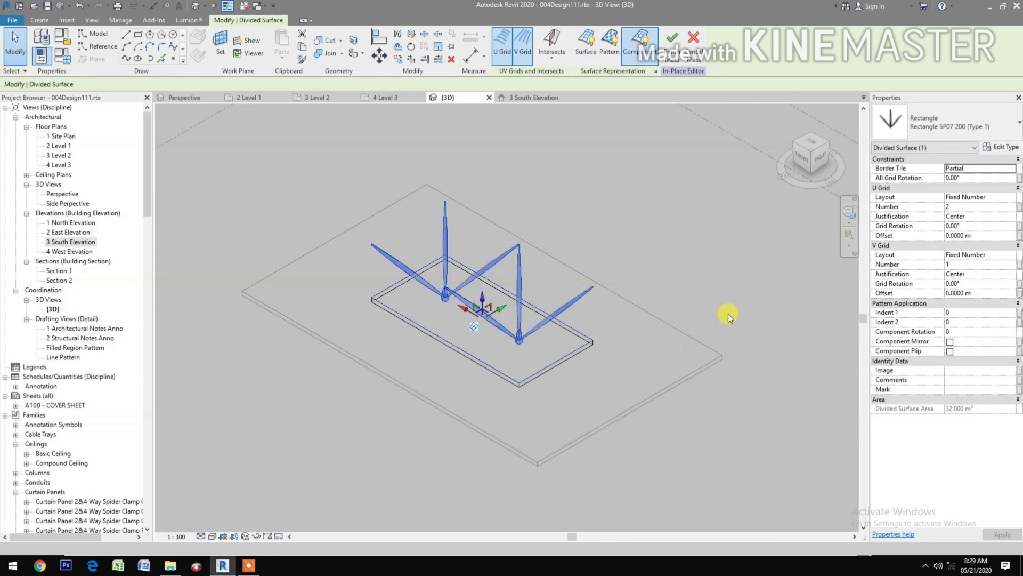
click(740, 286)
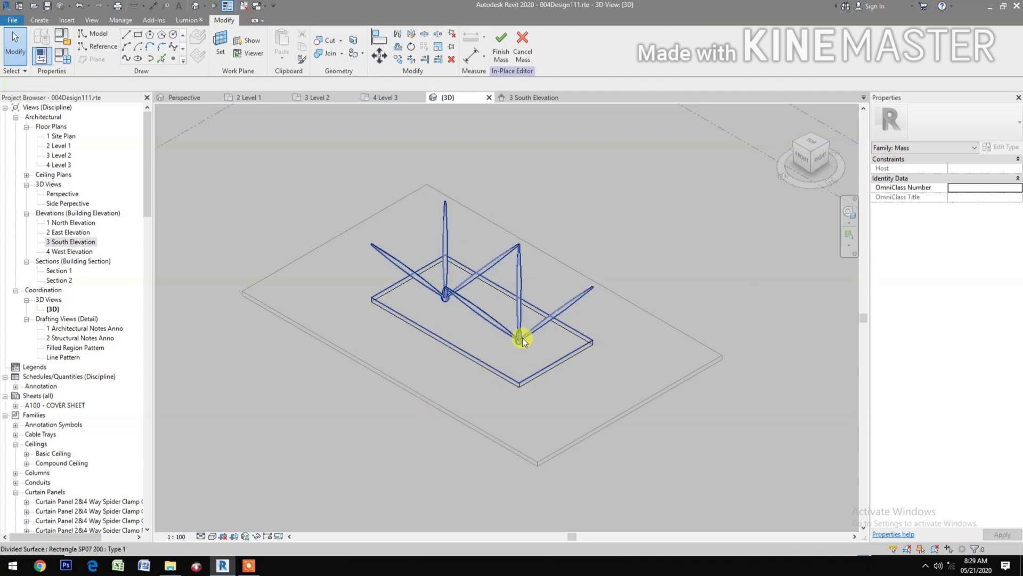
Change the Rectangle SP07 200 Joint Diameter from 0.3 m to 0.4 m
click(753, 260)
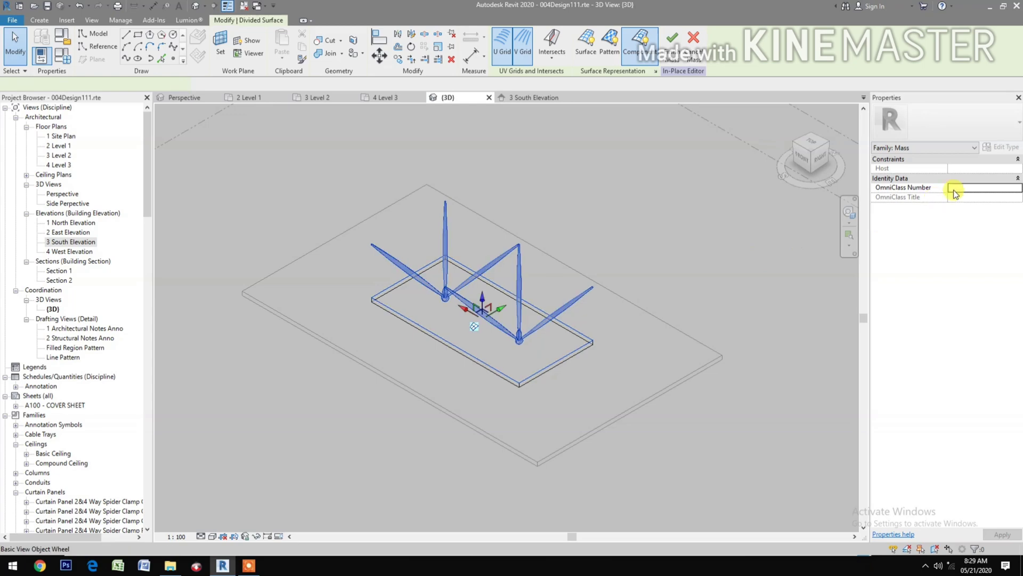
click(1011, 149)
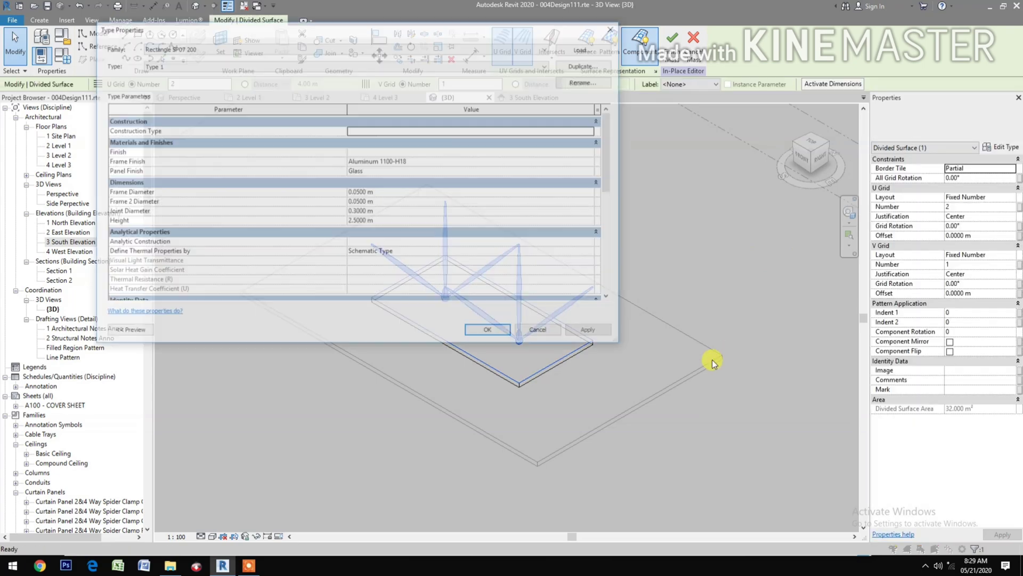
scroll(388, 233, down, 2)
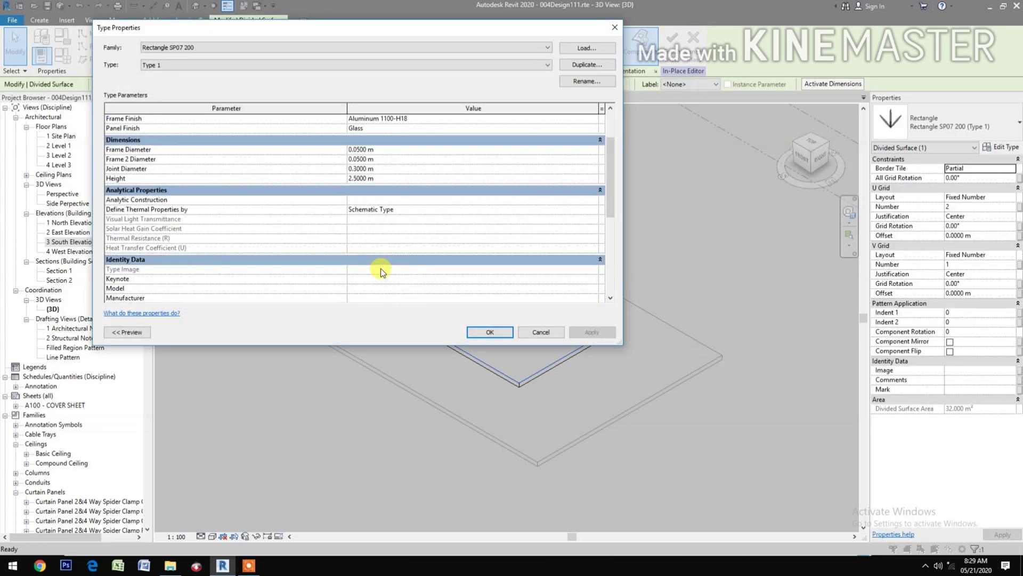
scroll(414, 274, up, 2)
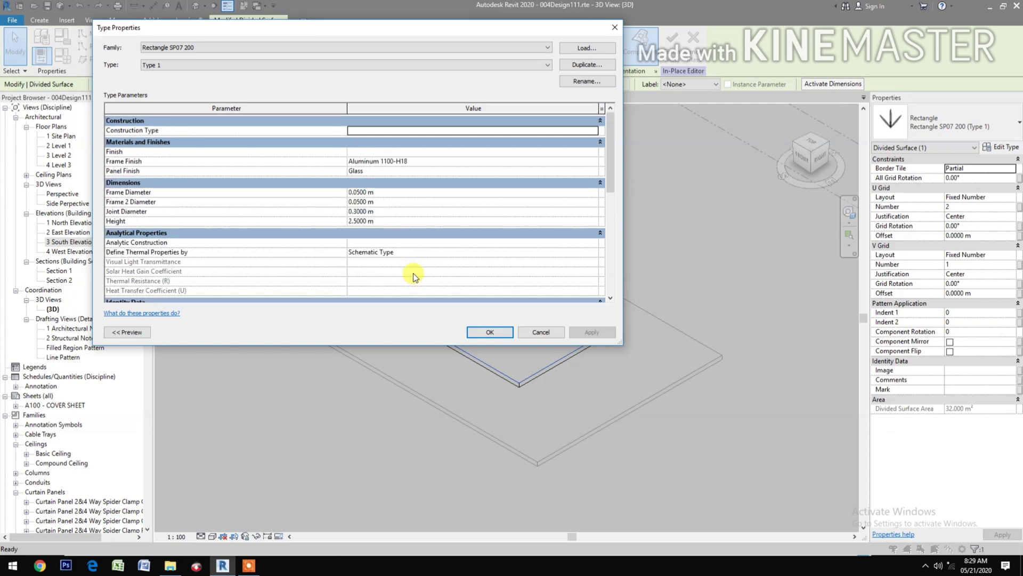
click(403, 212)
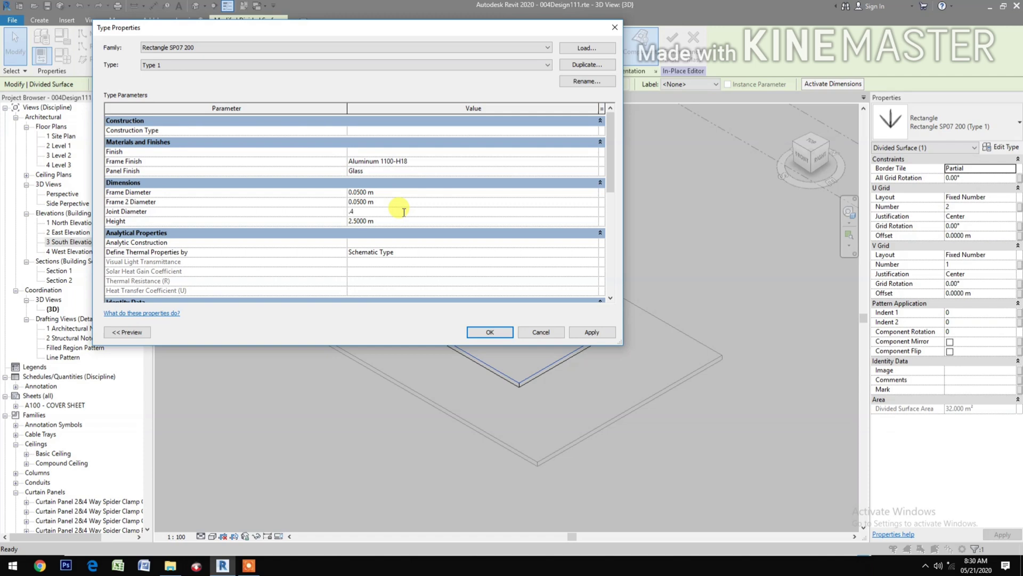
click(474, 331)
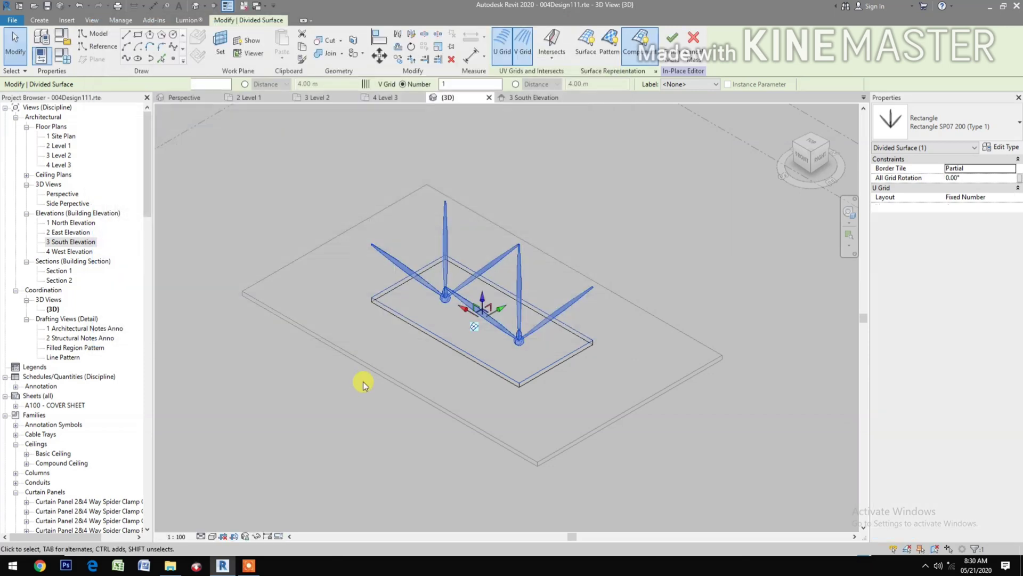
Deselect the surface and finish the Mass 1 in-place mass
key(Escape)
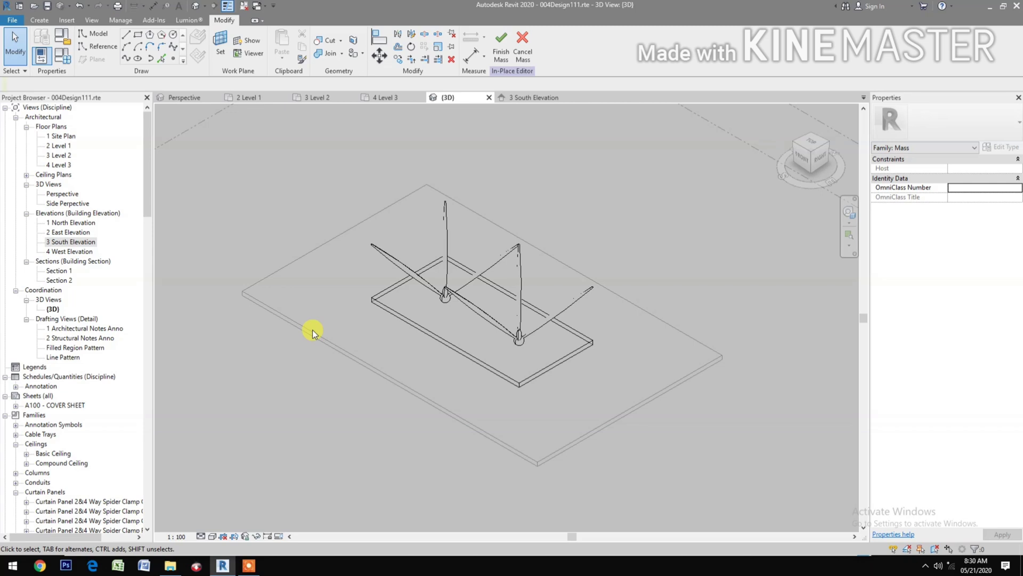
click(499, 45)
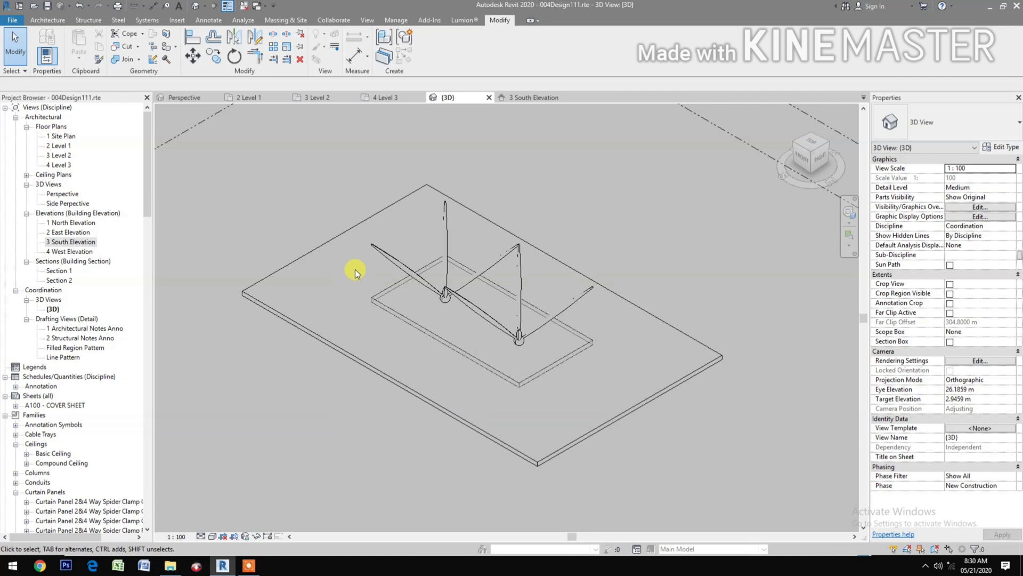
Compare the Level 1 and Level 2 plans, ending on Level 2 with the crossed support arms
click(327, 98)
scroll(488, 306, up, 5)
middle_drag(463, 398, 454, 432)
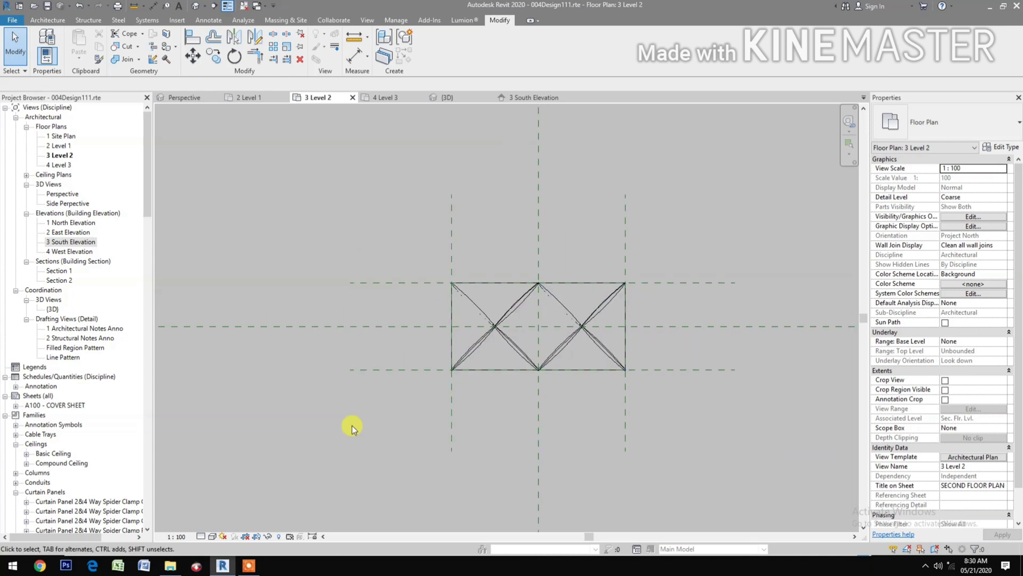
click(248, 100)
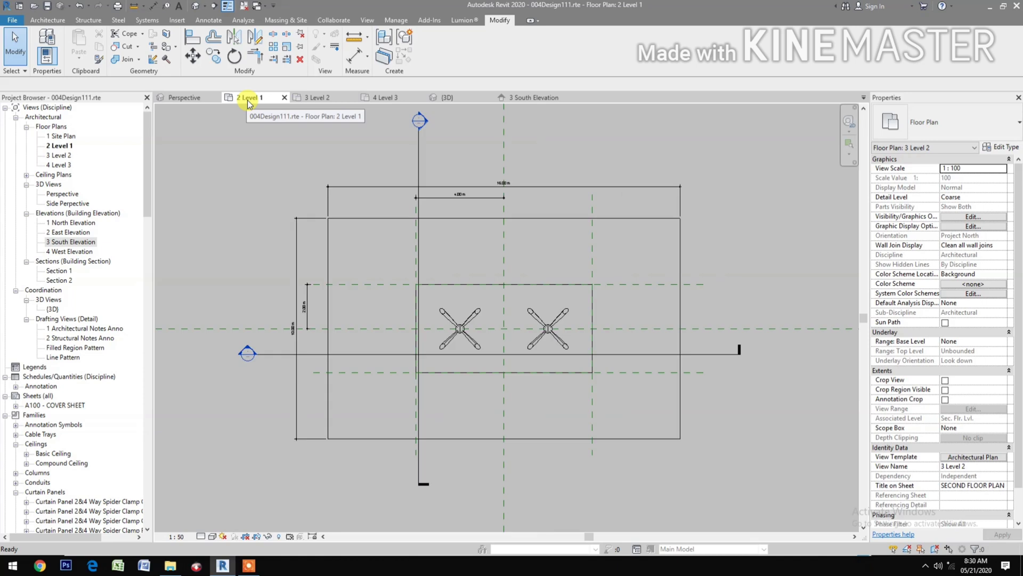
scroll(468, 399, up, 3)
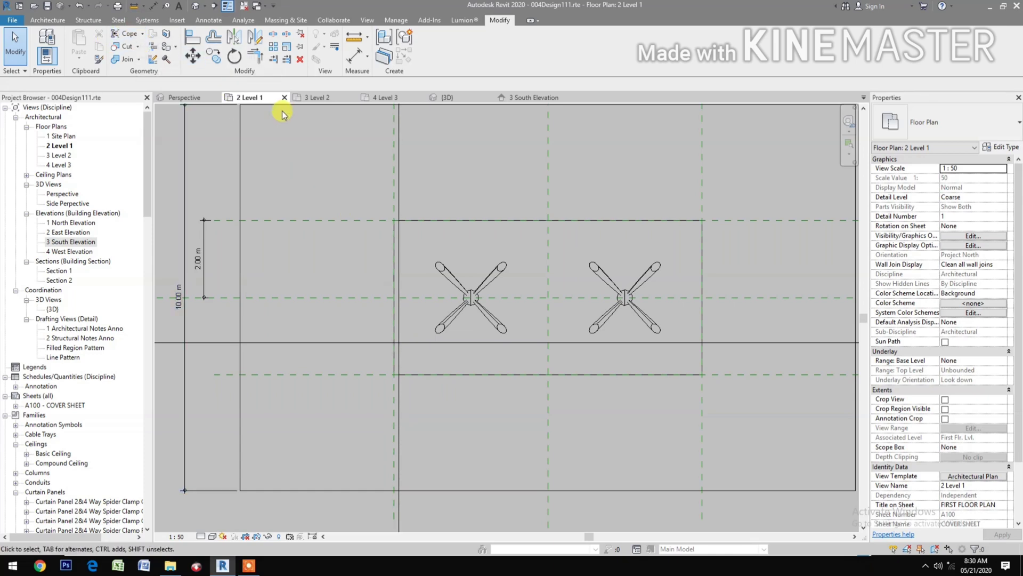
click(319, 98)
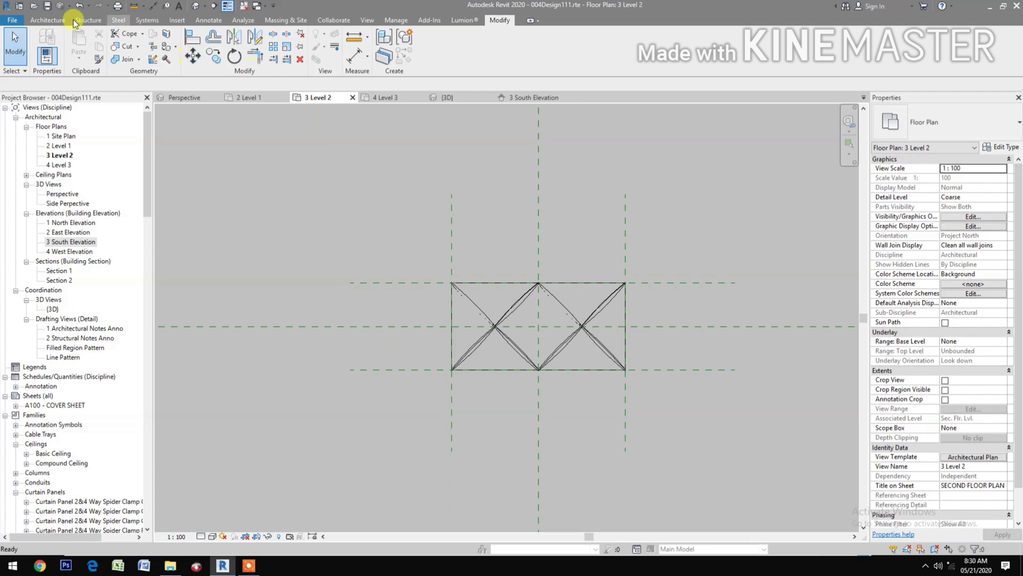
Start an architectural floor sketched as a rectangle with a 0.5 m boundary offset
click(48, 21)
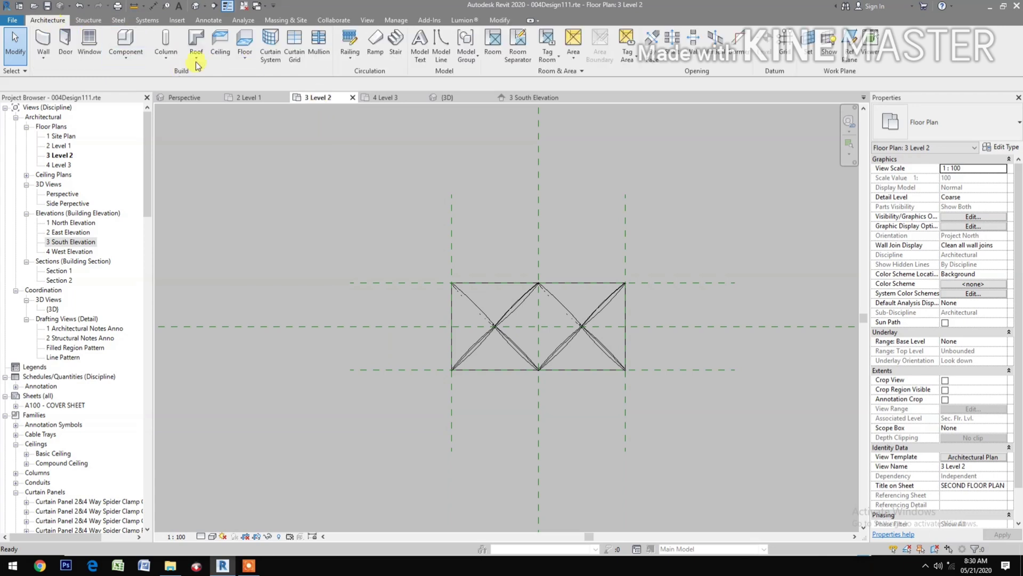
click(245, 63)
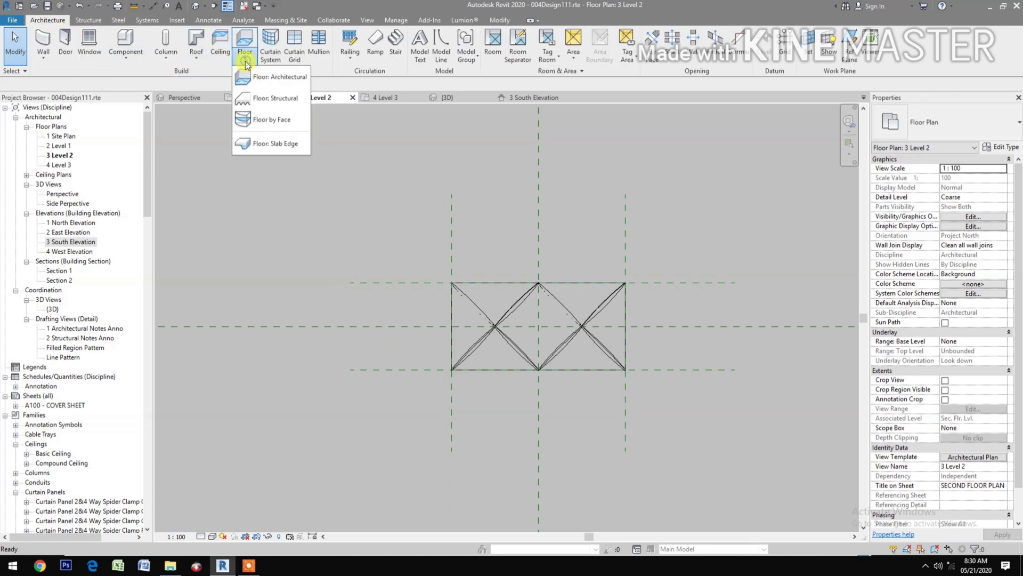
click(265, 80)
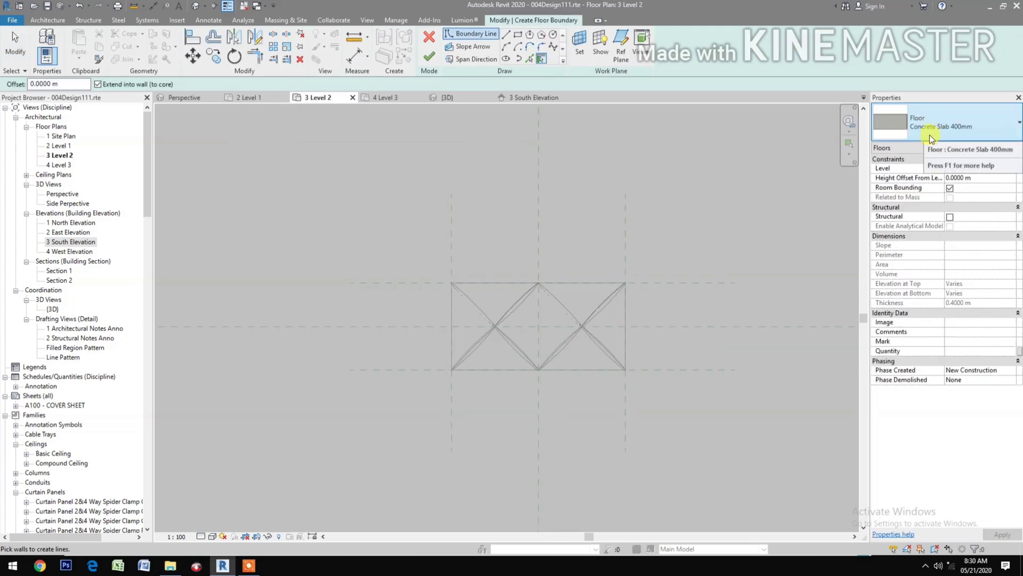
click(518, 35)
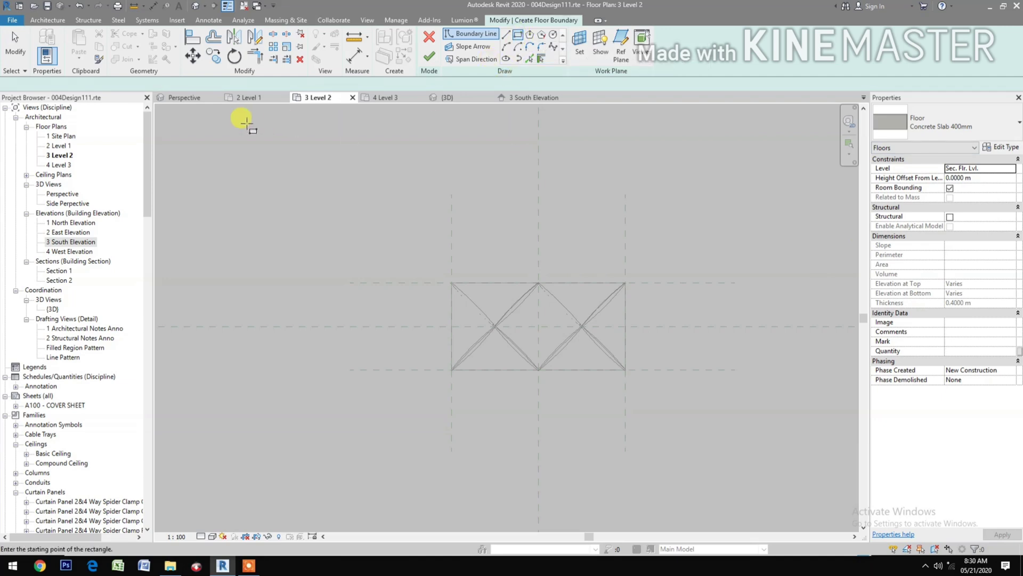
double_click(62, 83)
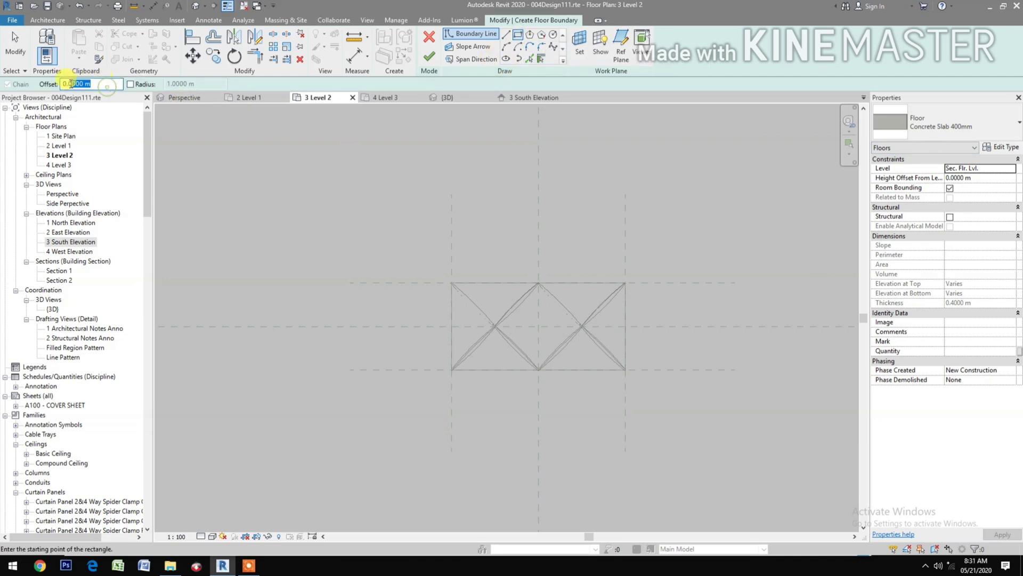
text(.5)
scroll(450, 372, up, 2)
scroll(450, 372, up, 5)
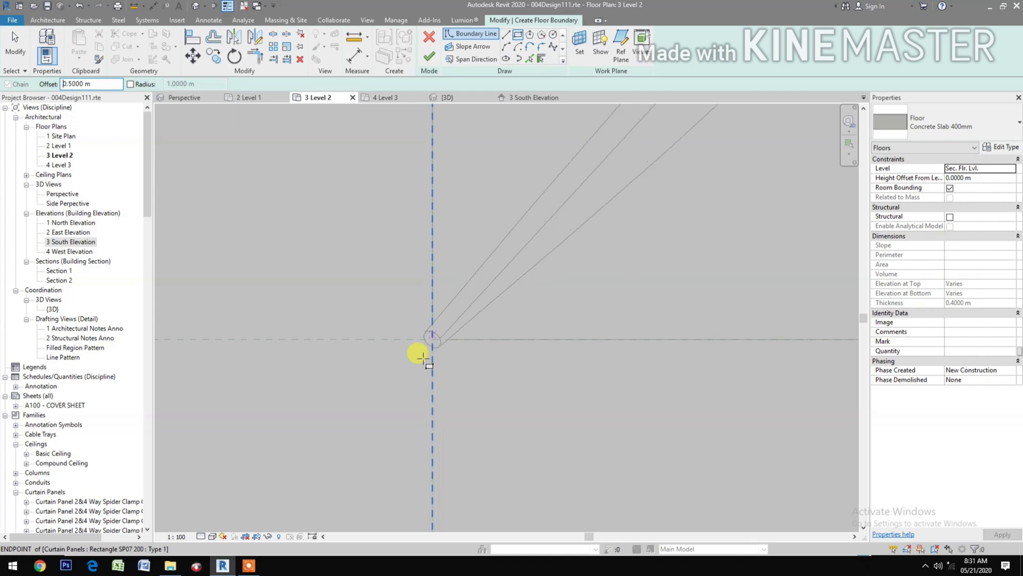
Draw the slab rectangle from the lower-left support to the upper-right support and finish the floor
click(430, 338)
scroll(530, 309, down, 3)
scroll(527, 308, down, 4)
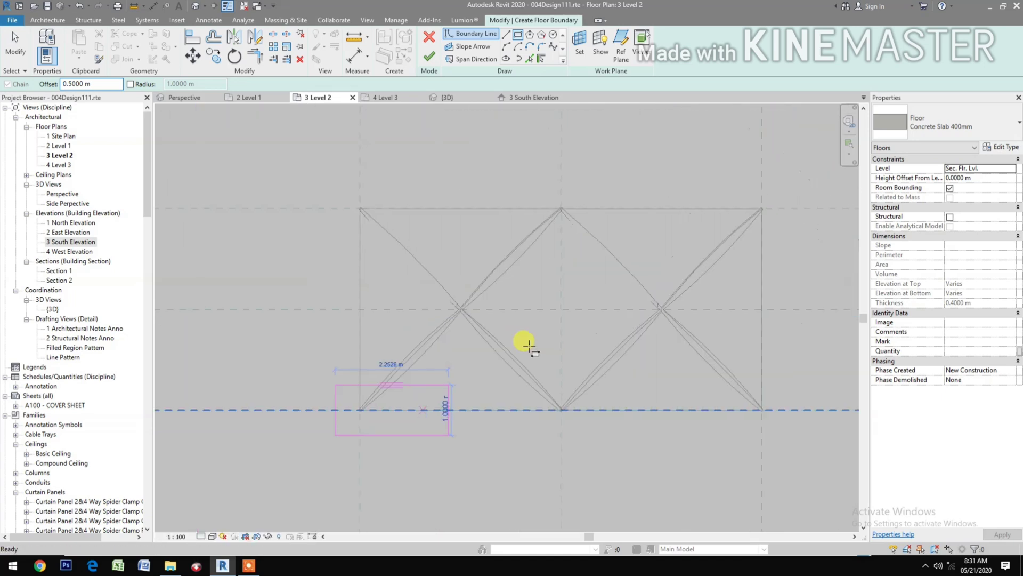
scroll(767, 176, up, 5)
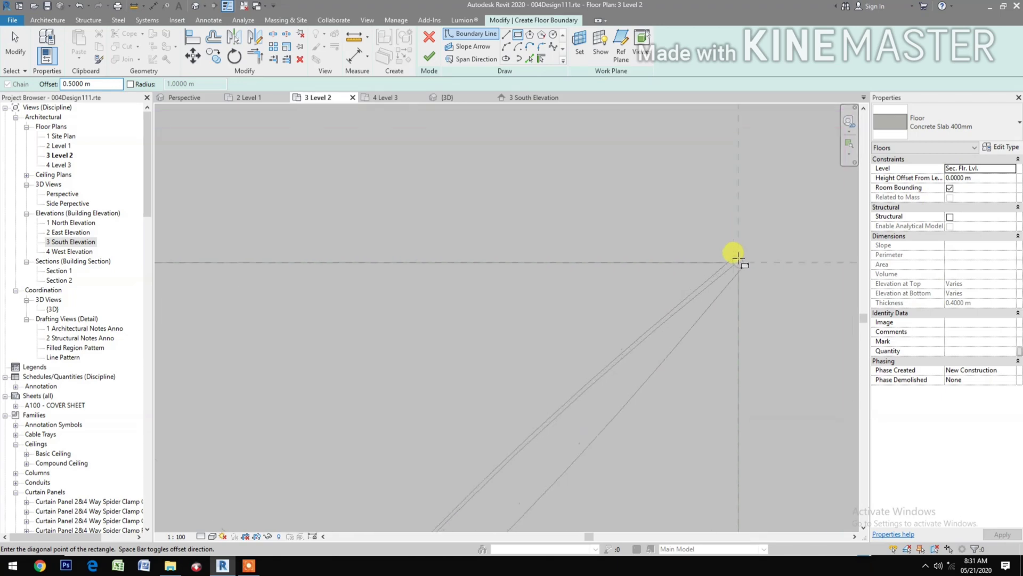
click(738, 268)
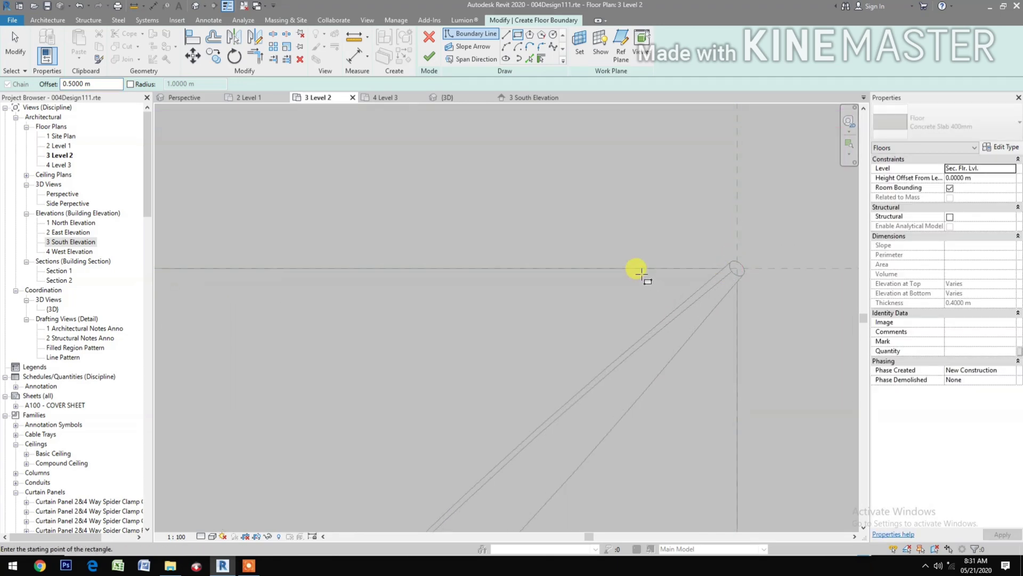
scroll(640, 275, down, 6)
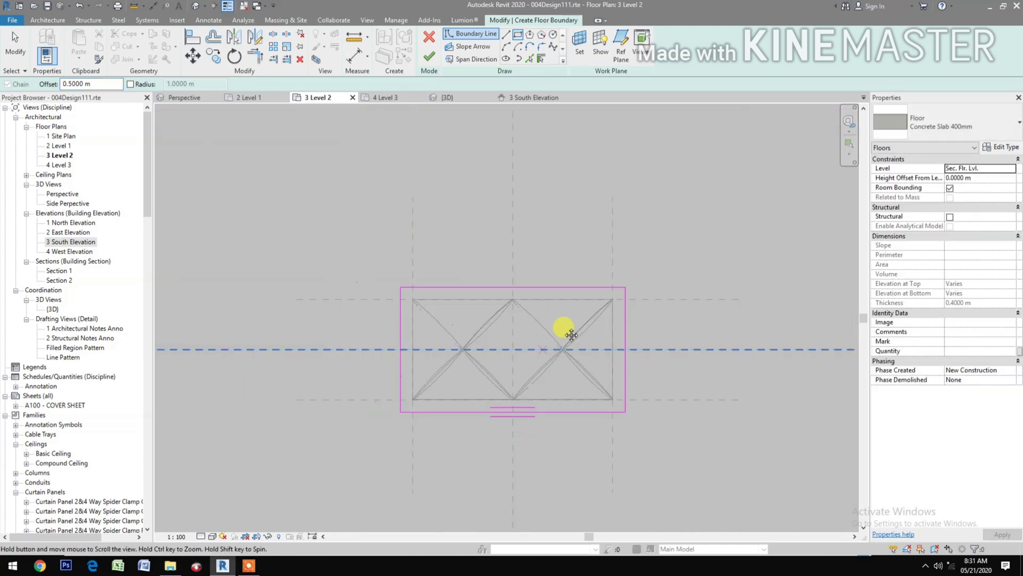
click(430, 57)
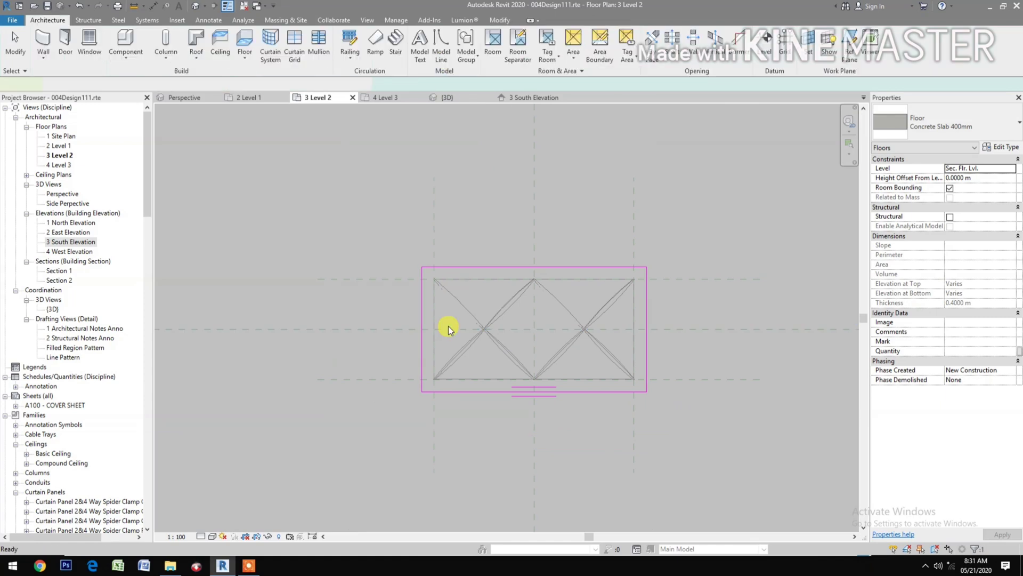
click(181, 100)
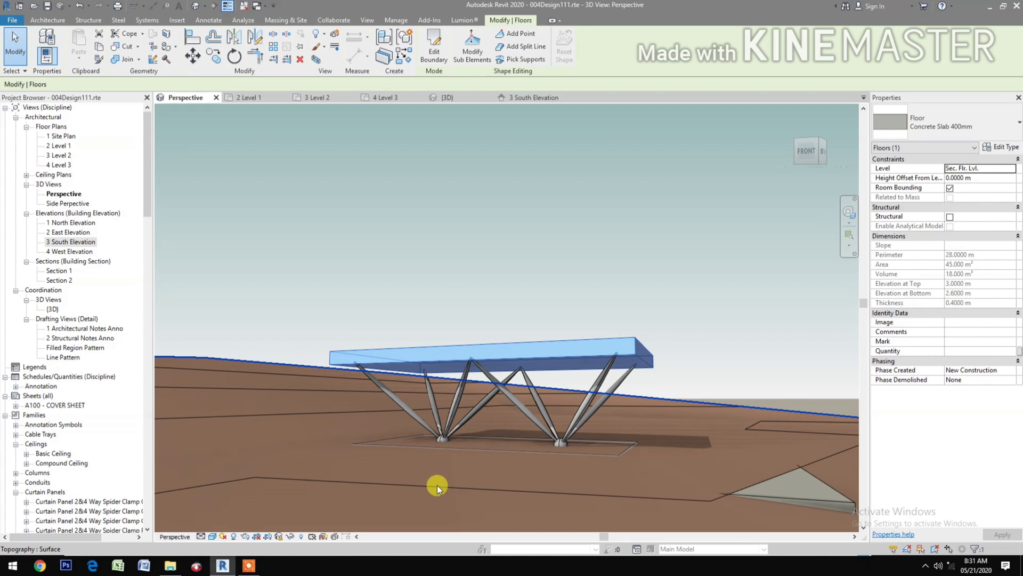
click(527, 284)
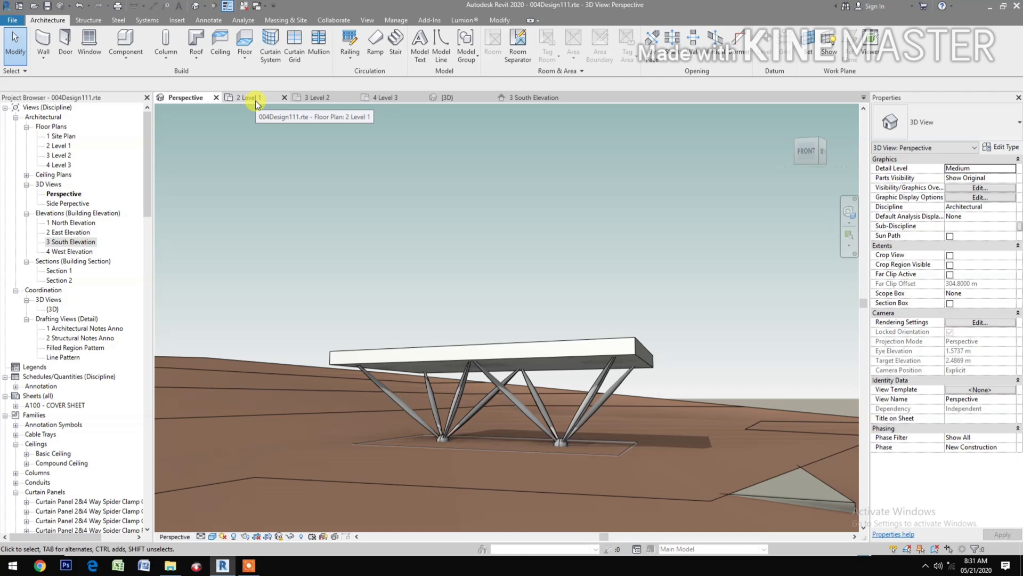
click(339, 101)
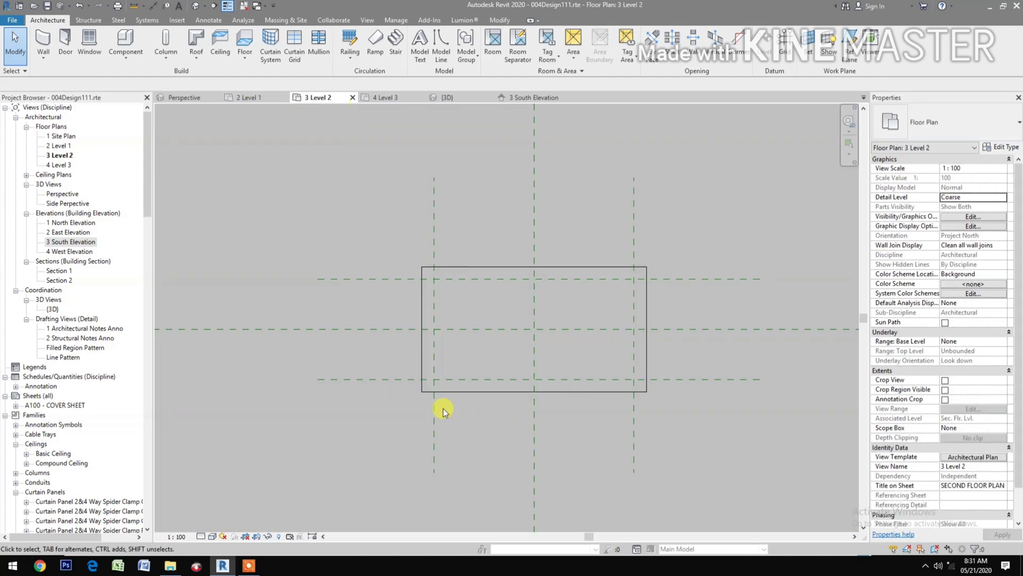
Start the Wall tool using Curtain Wall: 2 Way Spider Clamp Circular Post Storefront in Rectangle draw mode
middle_drag(441, 411, 430, 414)
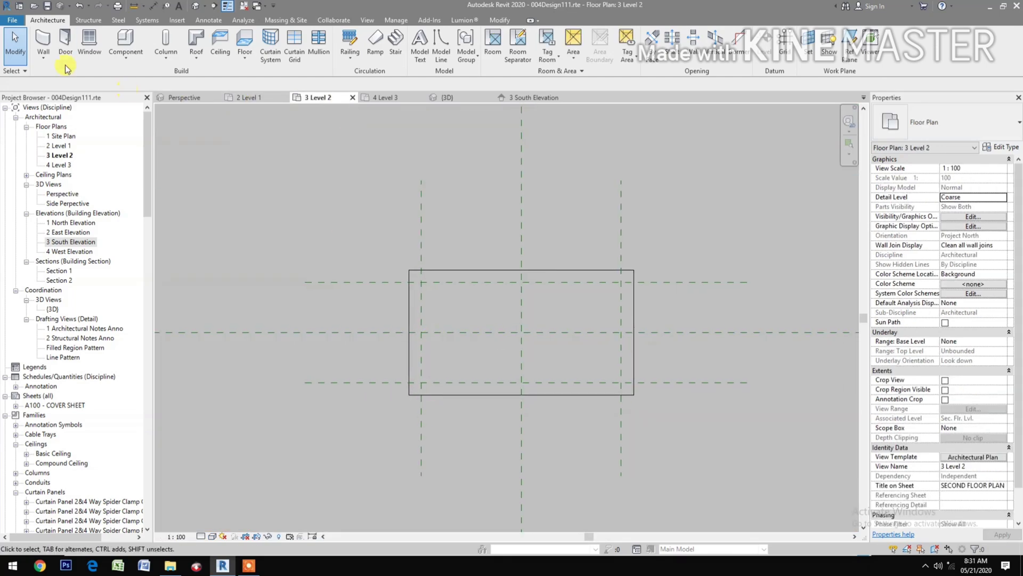
click(44, 55)
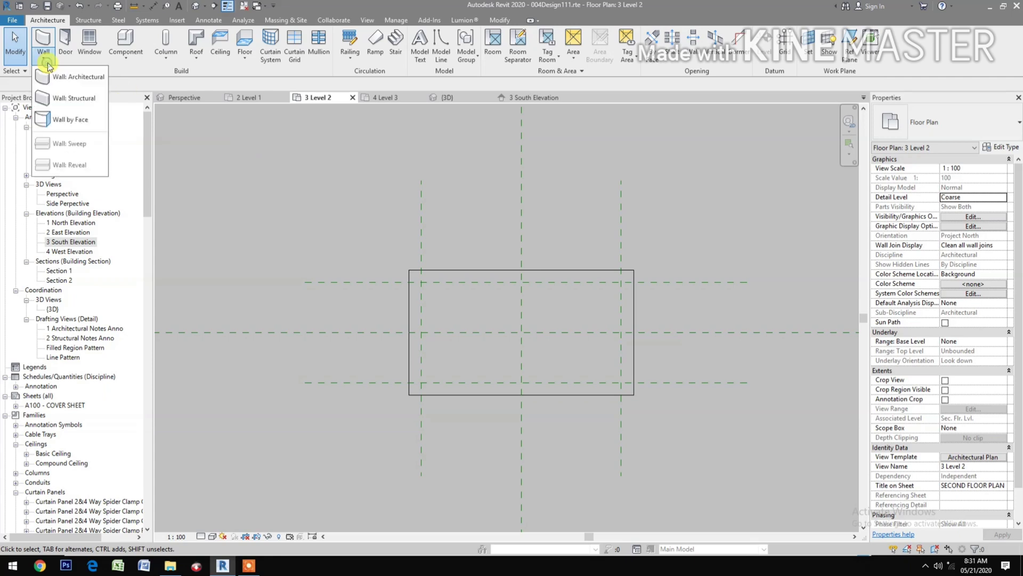
click(76, 81)
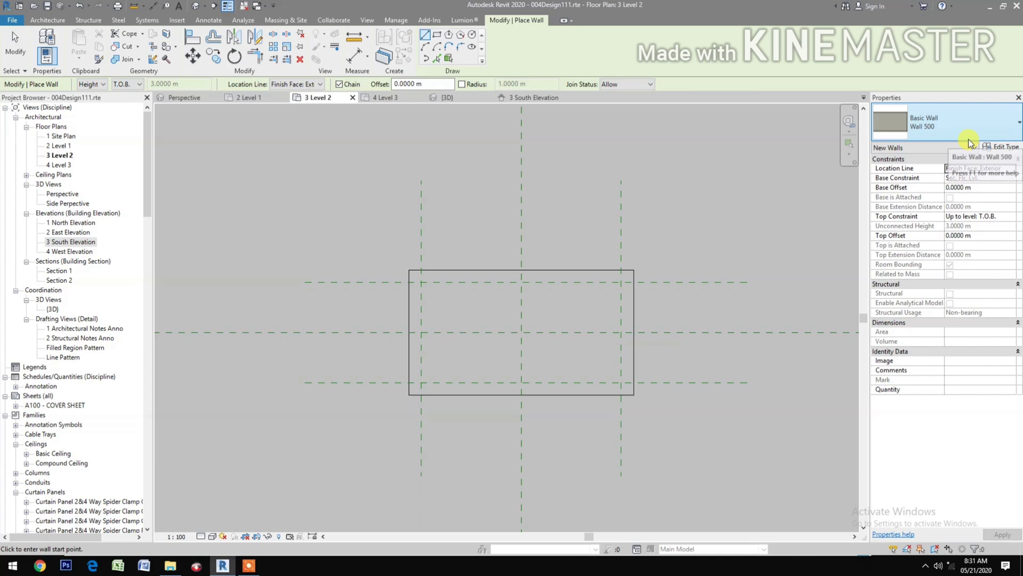
click(962, 132)
scroll(890, 299, down, 2)
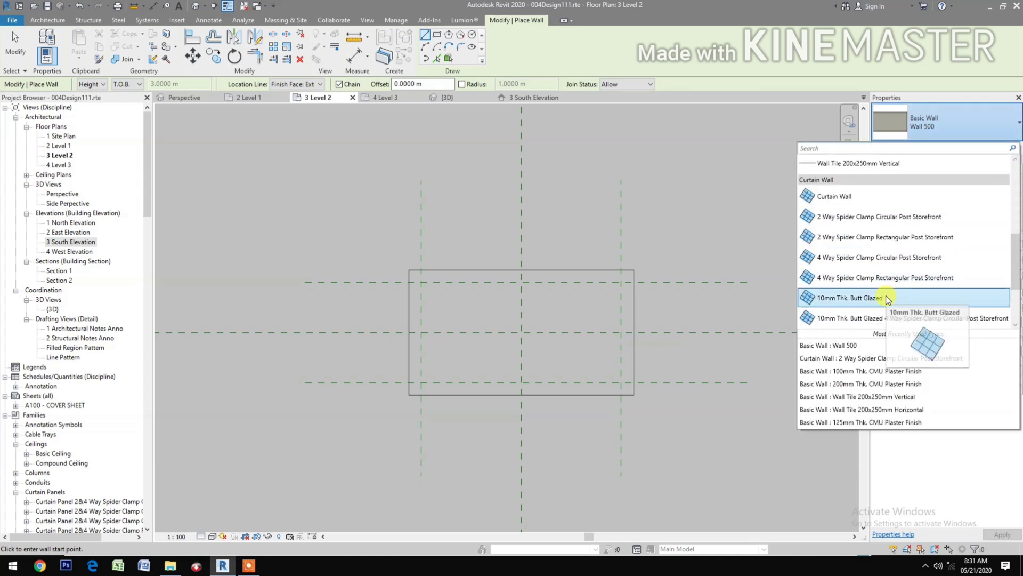
scroll(889, 300, down, 2)
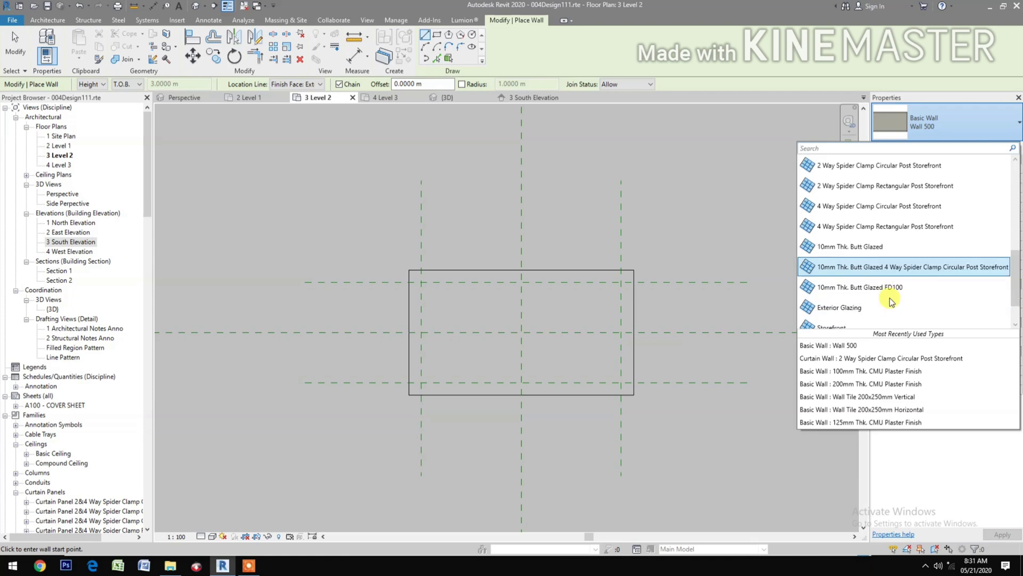
scroll(891, 302, down, 1)
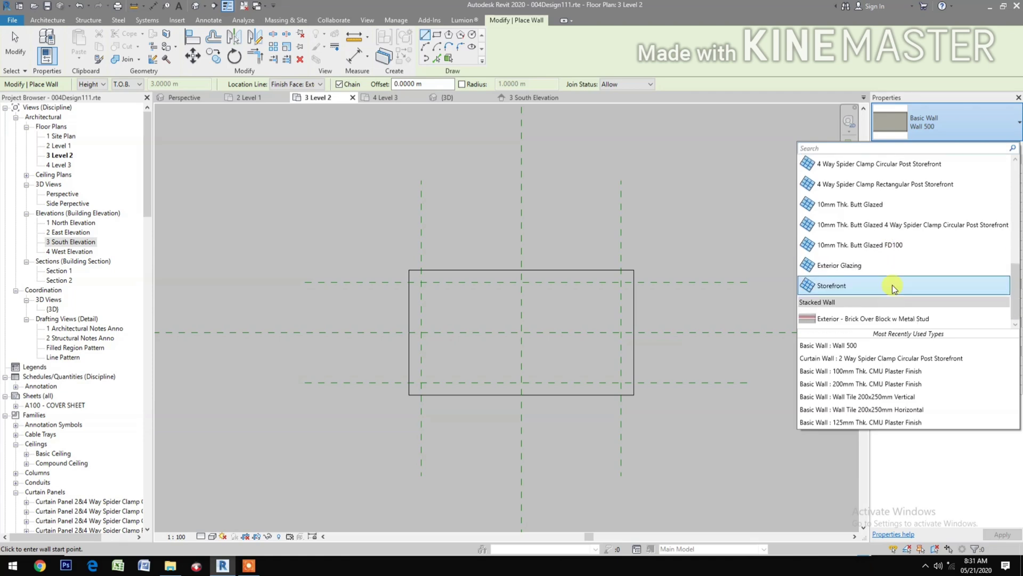
scroll(895, 288, up, 2)
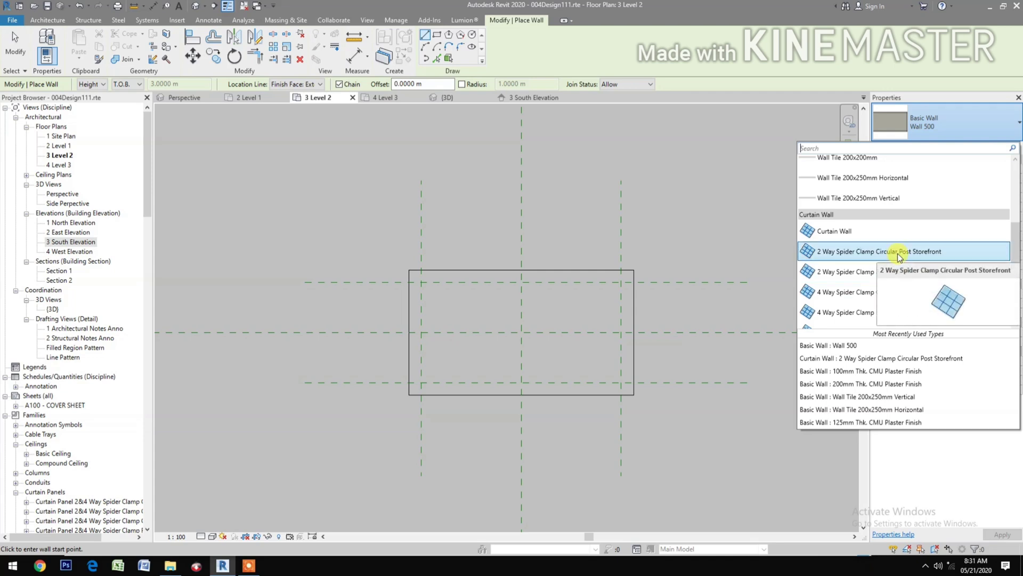
click(900, 254)
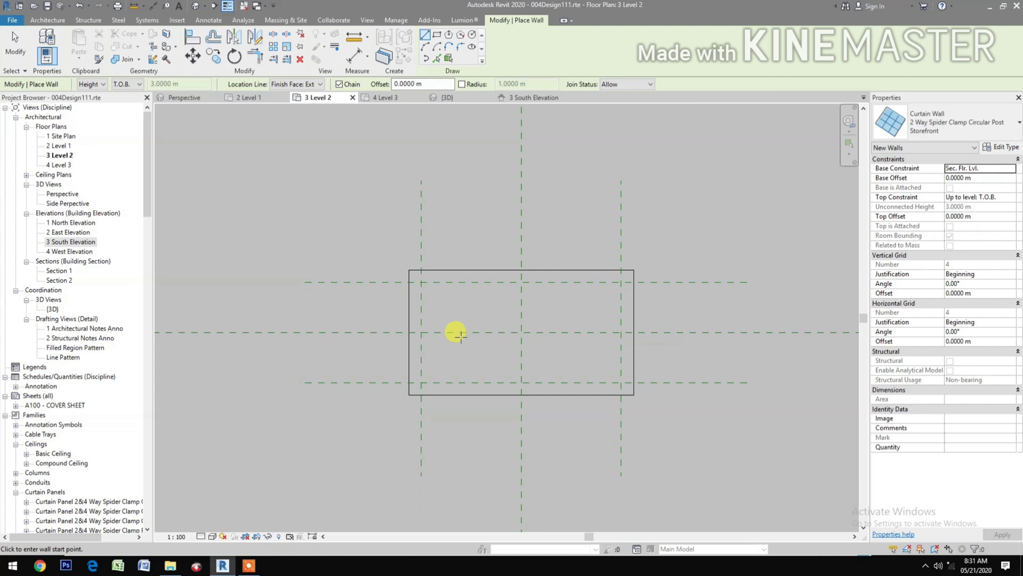
click(438, 37)
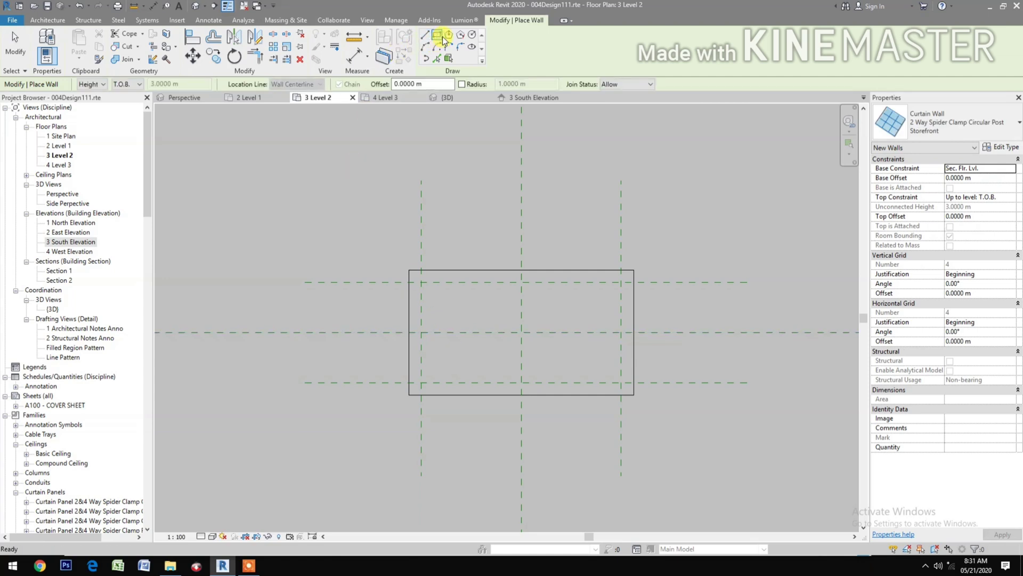
With top at T.O.B. and a 0.4 m offset, draw the curtain-wall rectangle between opposite slab corners
click(138, 84)
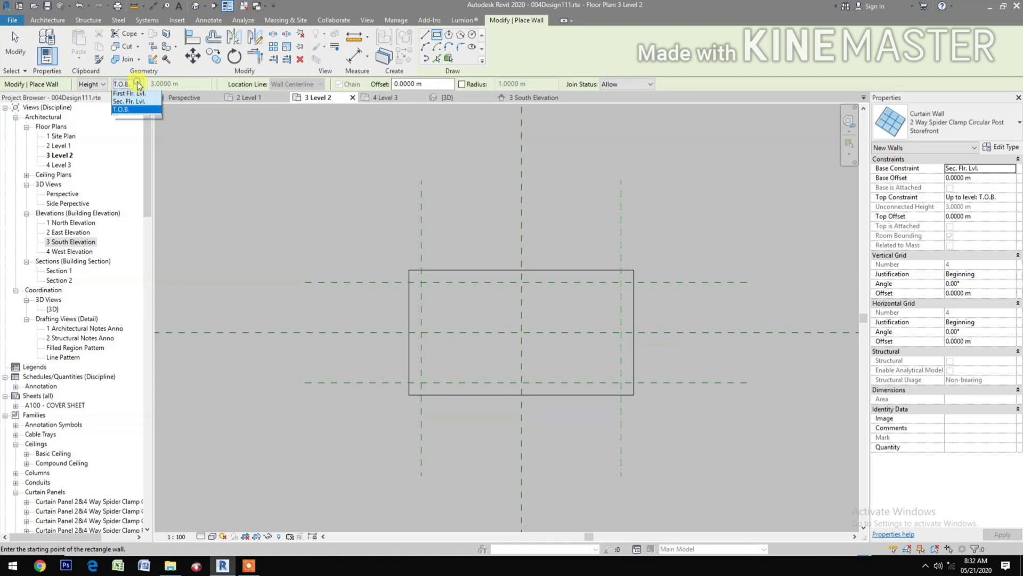
click(138, 84)
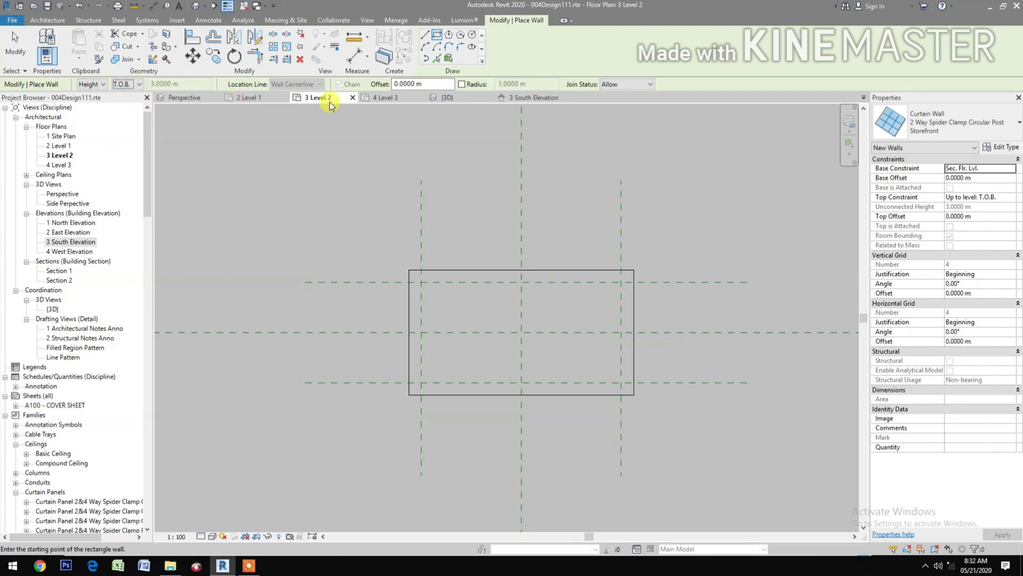
click(436, 84)
drag(437, 84, 380, 80)
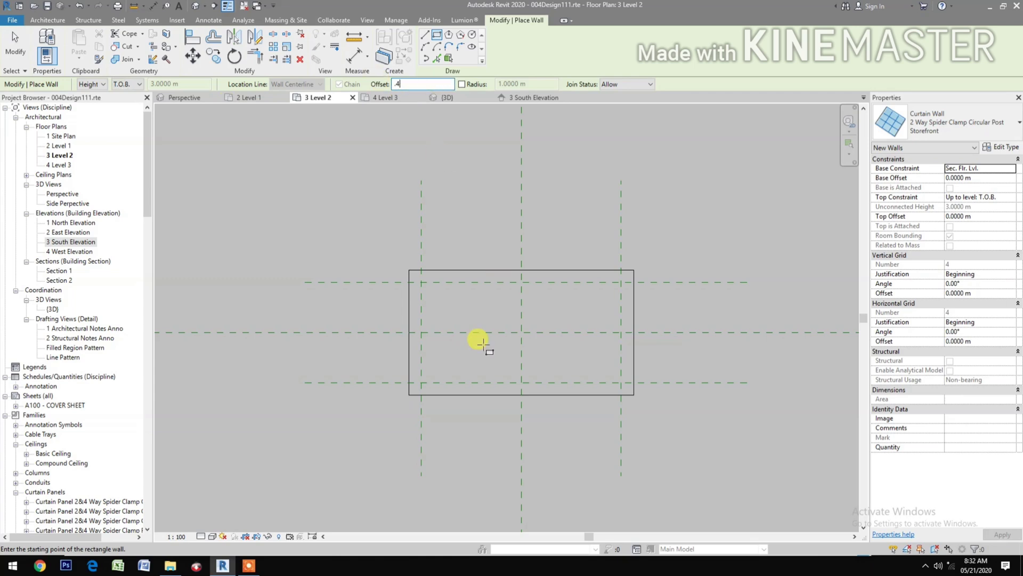
click(409, 395)
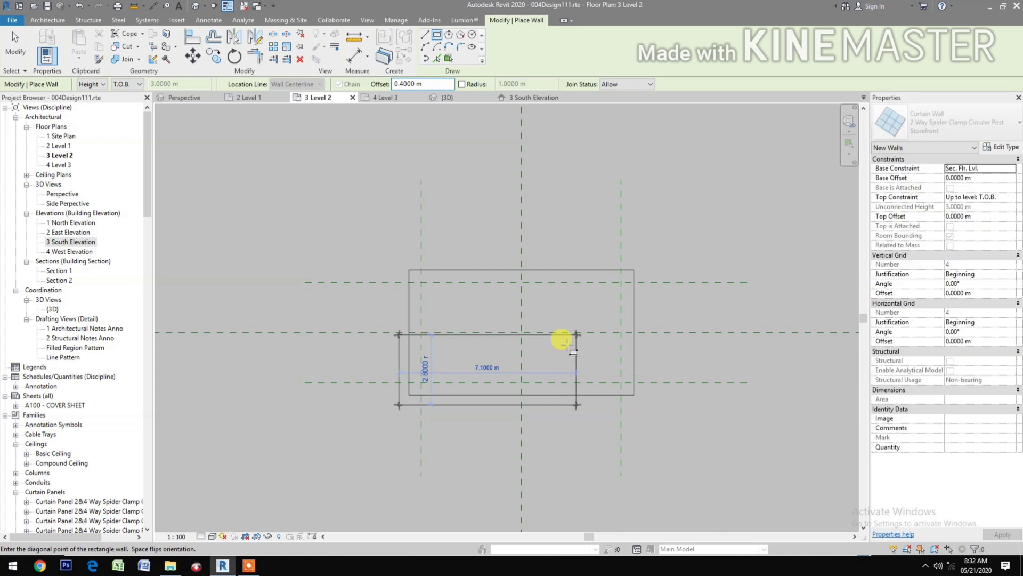
click(568, 344)
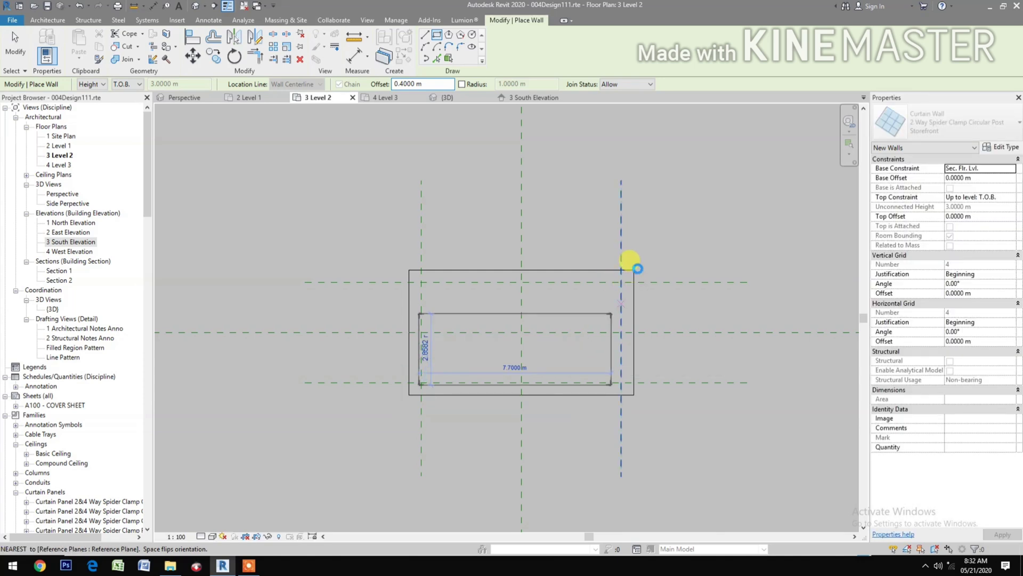
scroll(630, 262, up, 1)
scroll(634, 267, up, 2)
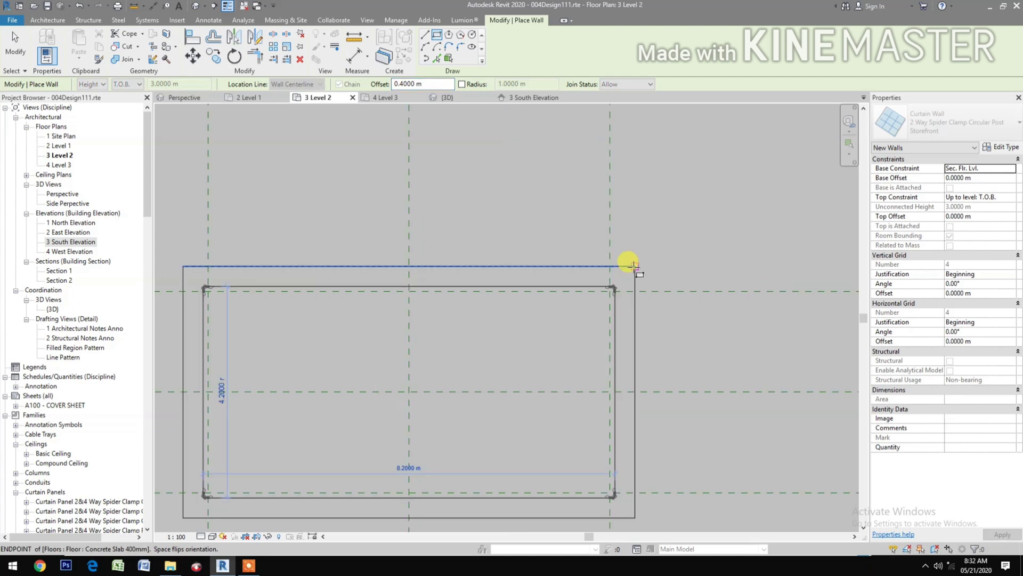
scroll(634, 265, up, 2)
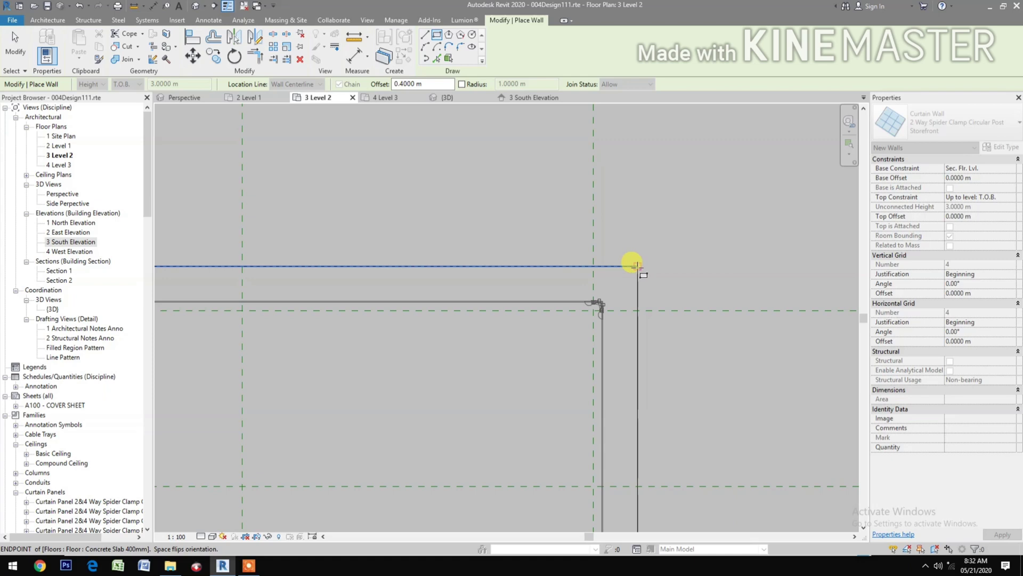
click(635, 266)
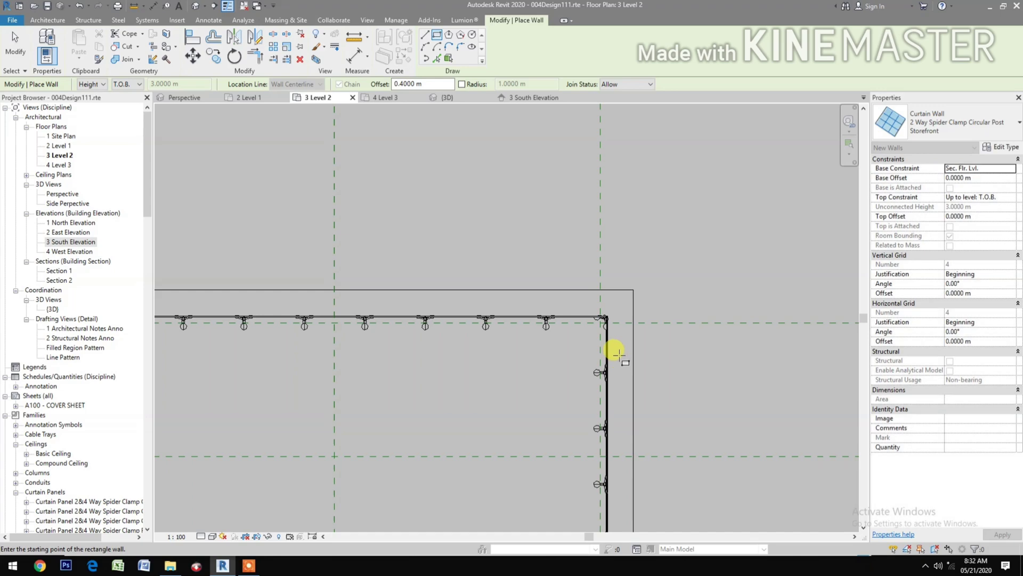
key(Escape)
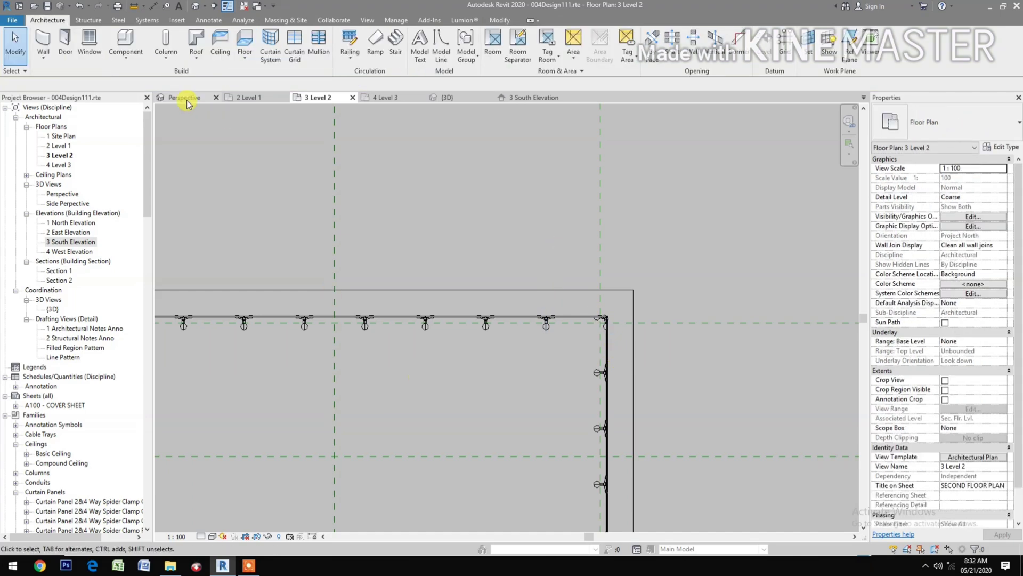
click(184, 98)
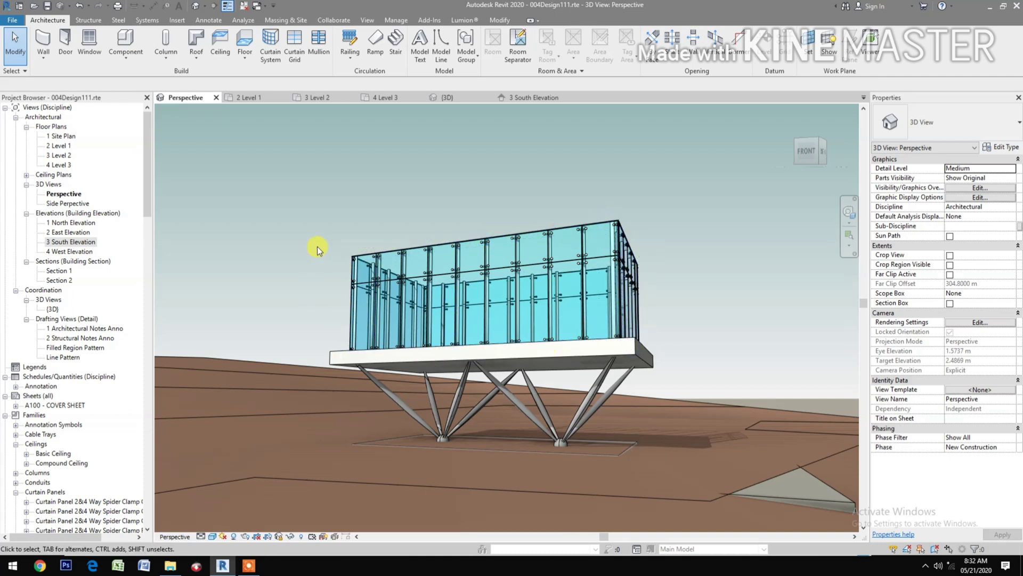
click(248, 98)
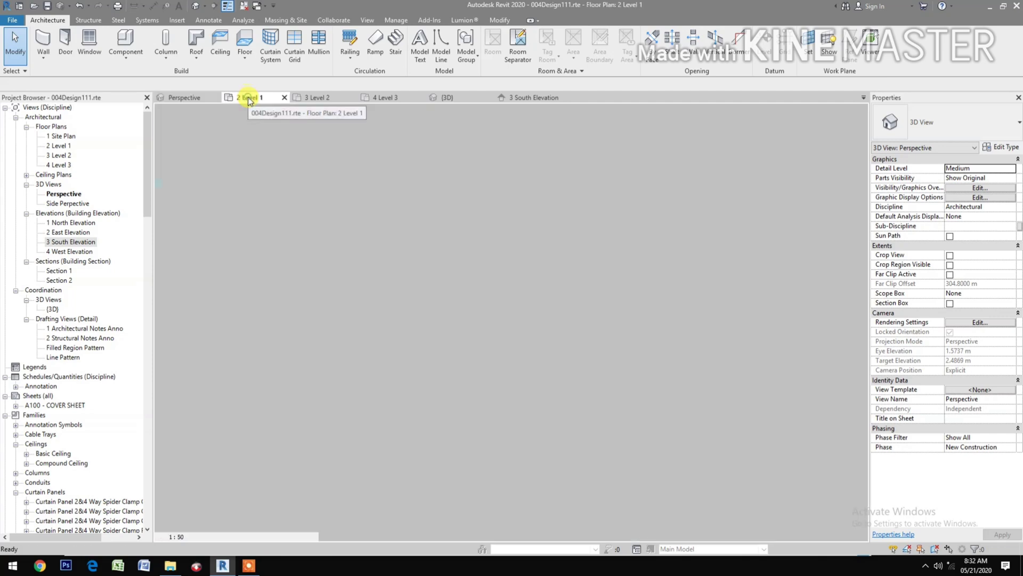
scroll(366, 338, down, 3)
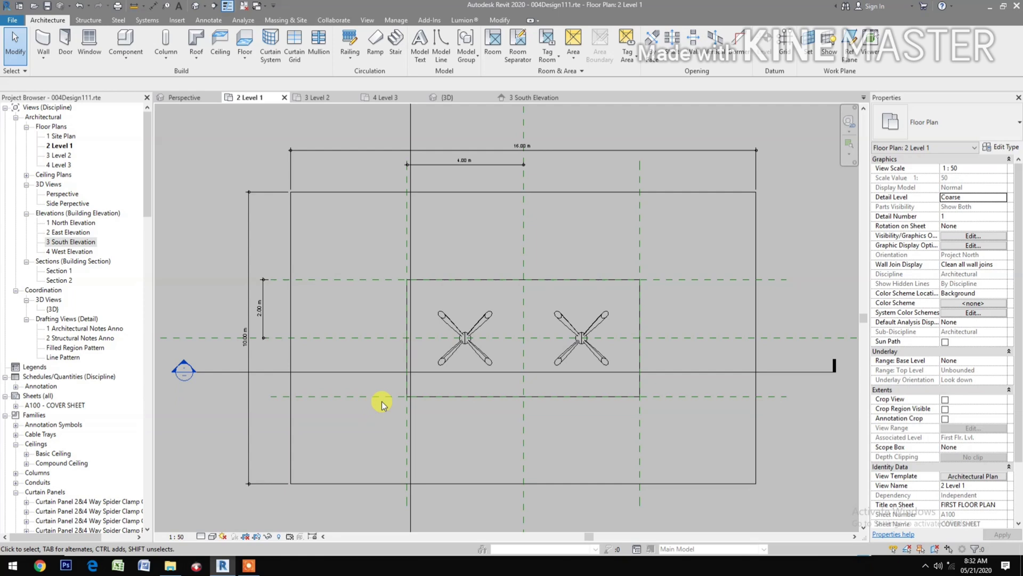
scroll(405, 398, up, 2)
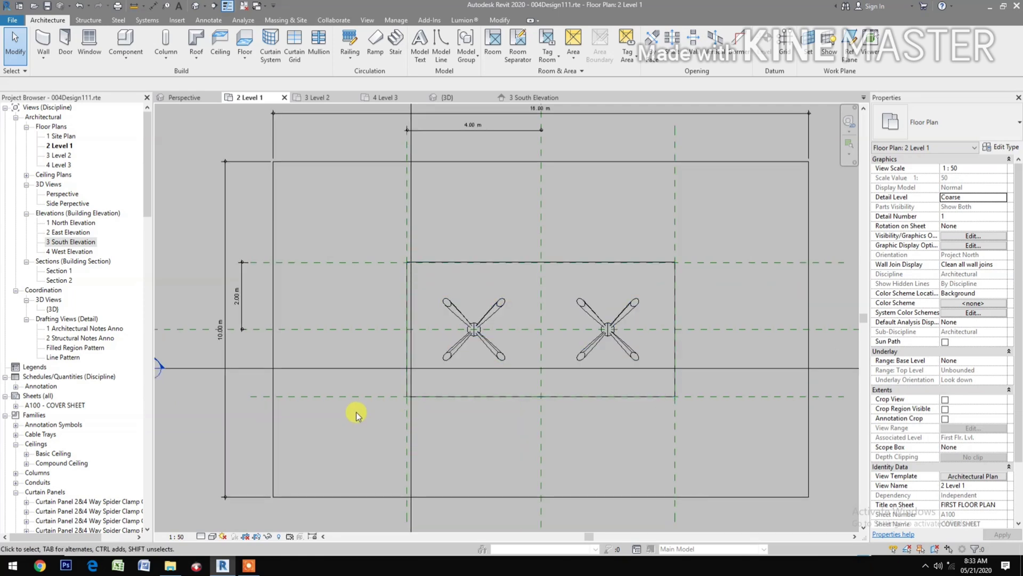
click(316, 99)
middle_drag(469, 400, 448, 425)
scroll(628, 297, down, 2)
middle_drag(628, 297, 521, 380)
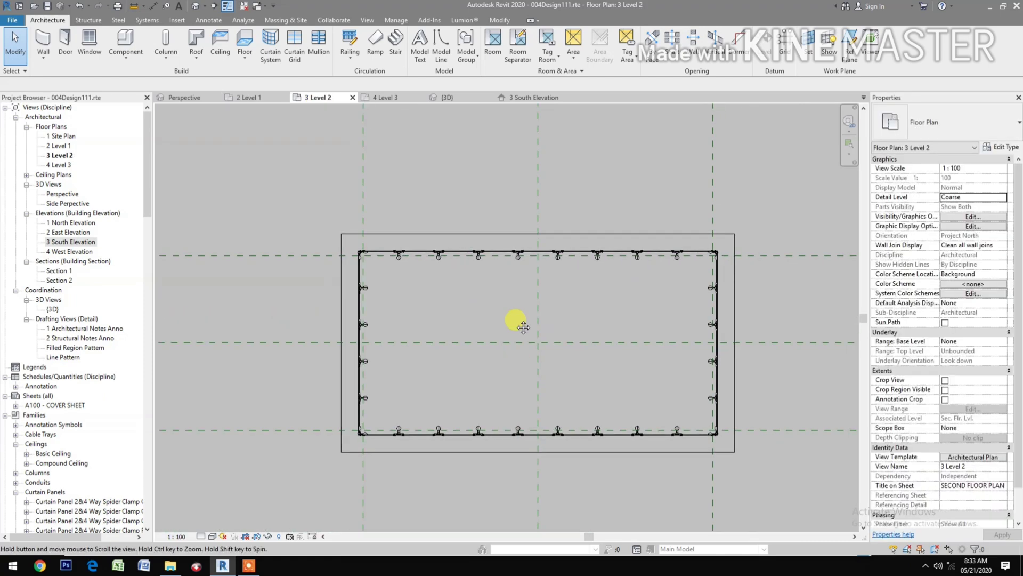
Switch the wall type to Basic Wall: Wall 500 and review its 0.524 m layer structure
click(44, 43)
click(983, 131)
scroll(945, 290, up, 5)
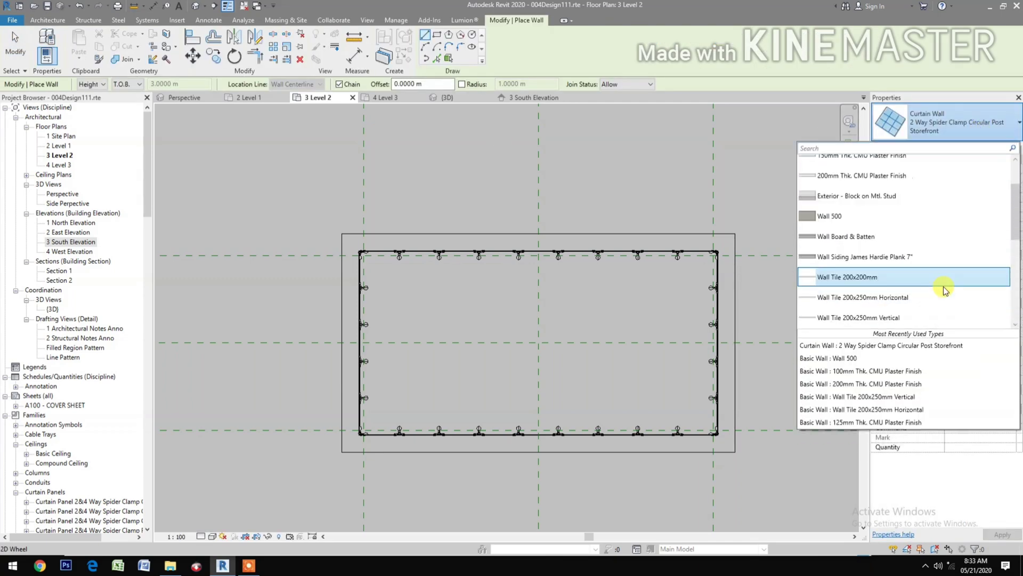
click(888, 218)
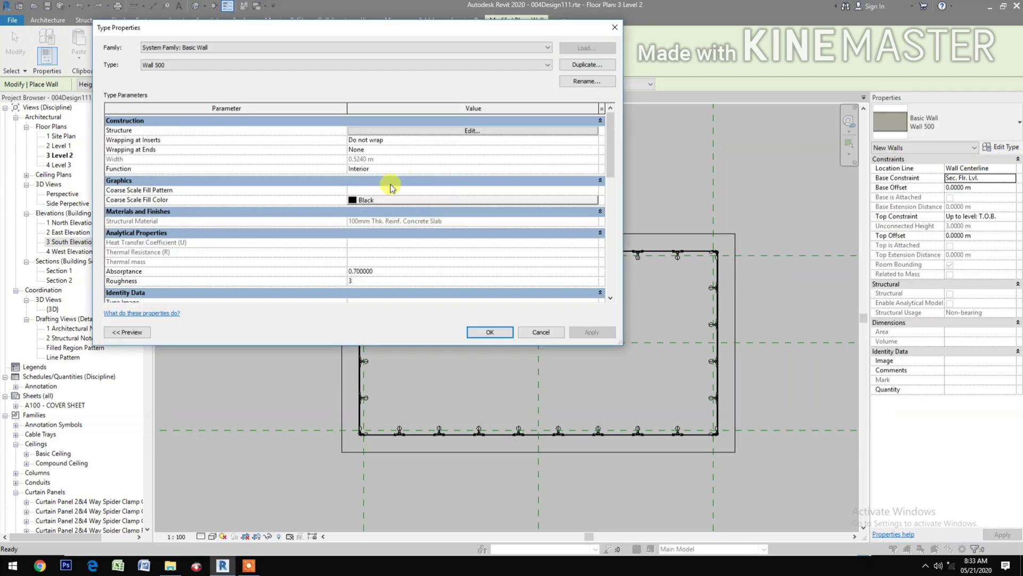
click(412, 132)
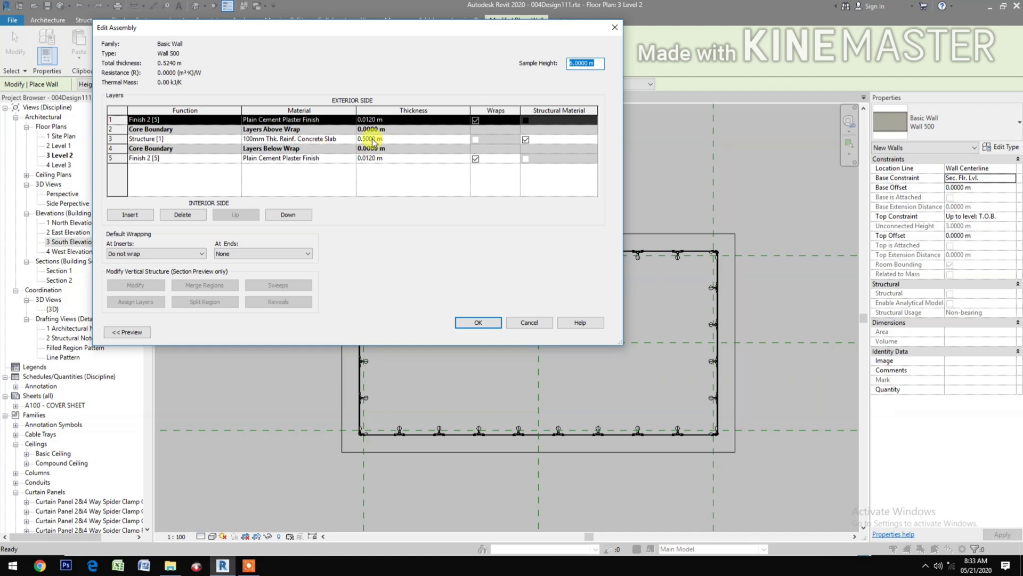
click(477, 322)
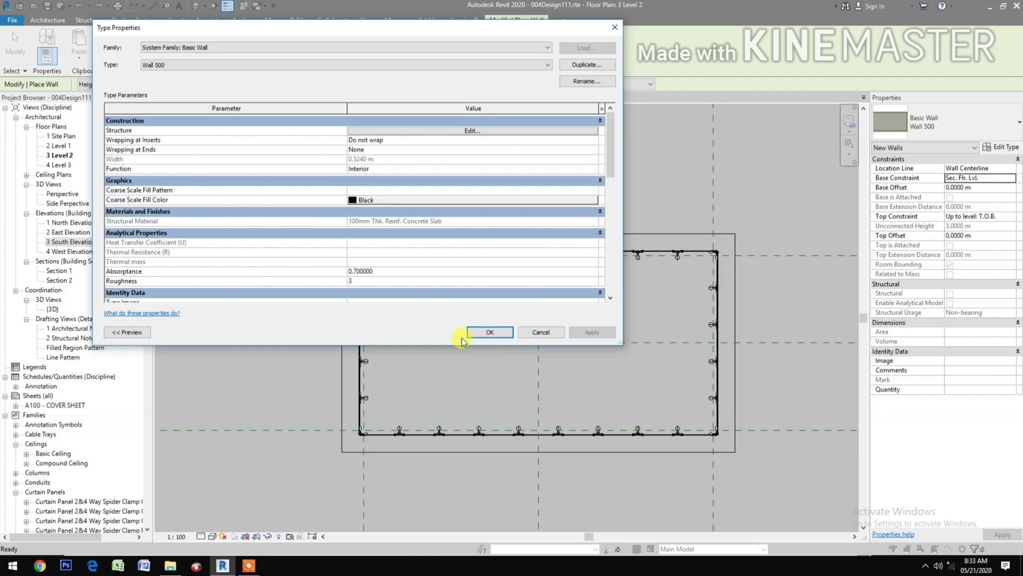
click(490, 332)
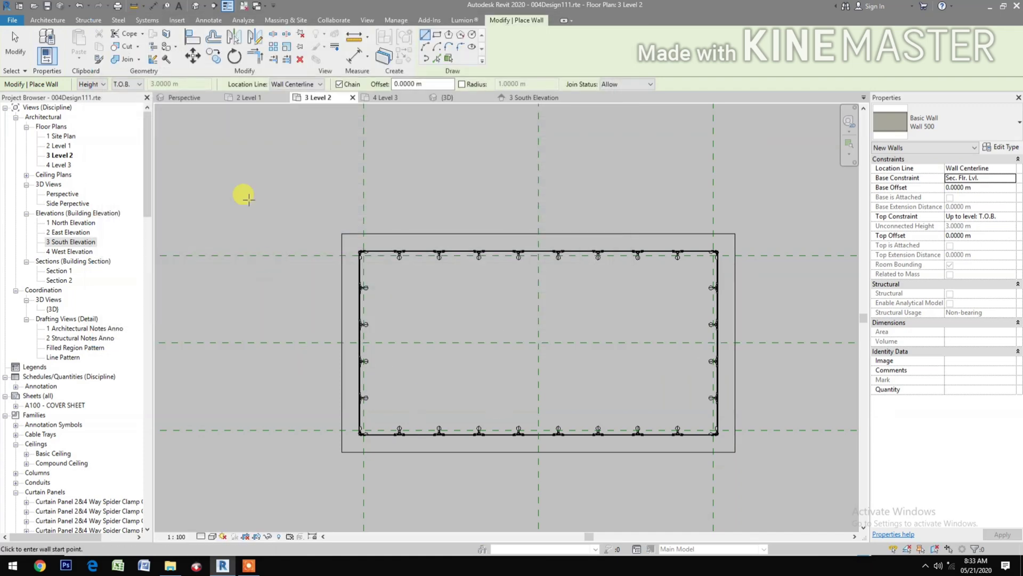
Draw a Wall 500 side wall, located by Finish Face: Interior with 1.5 m offset, along the slab's left edge
click(295, 85)
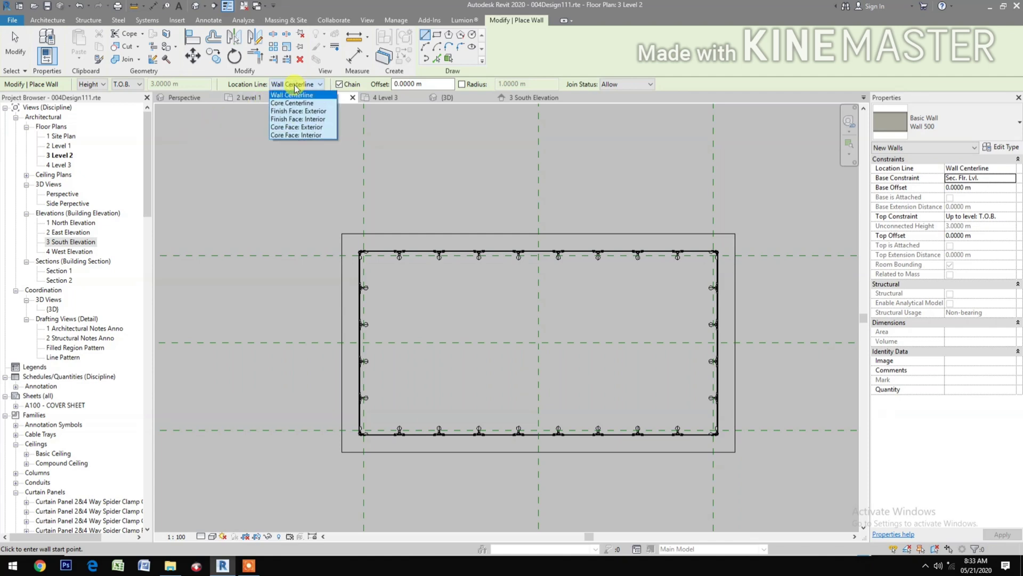
click(317, 120)
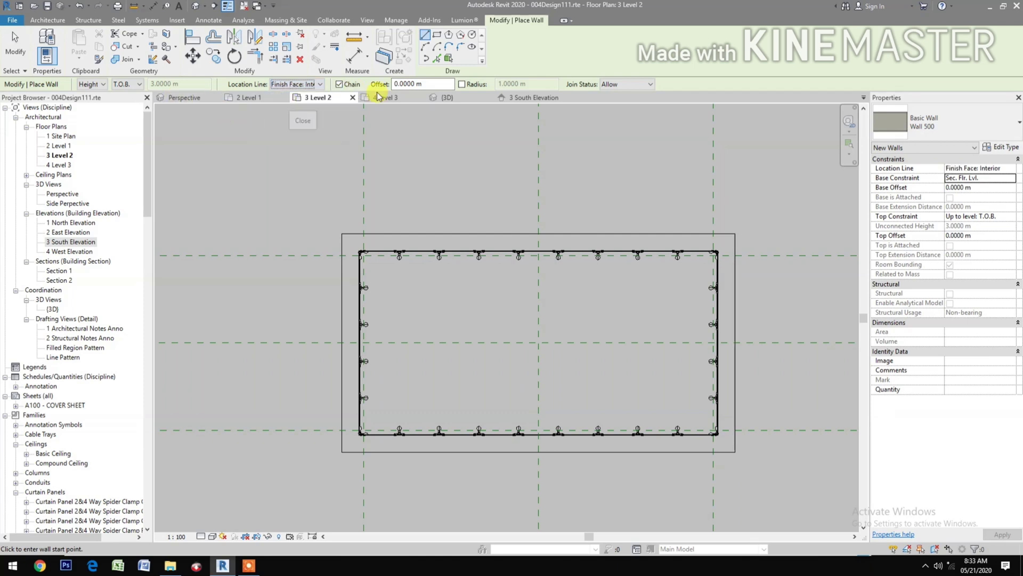
drag(425, 84, 396, 84)
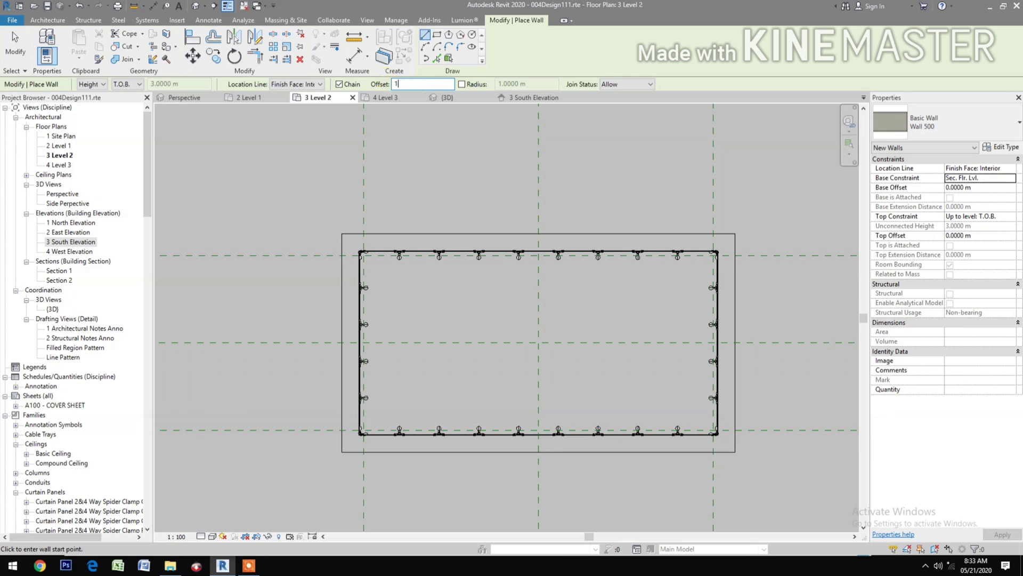
click(342, 448)
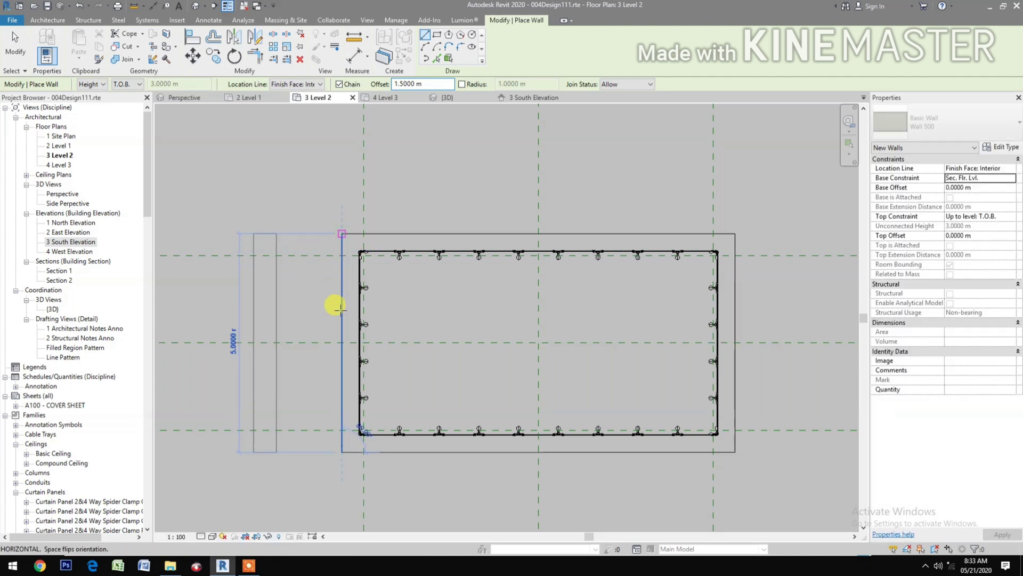
key(Escape)
key(Escape)
scroll(346, 409, down, 2)
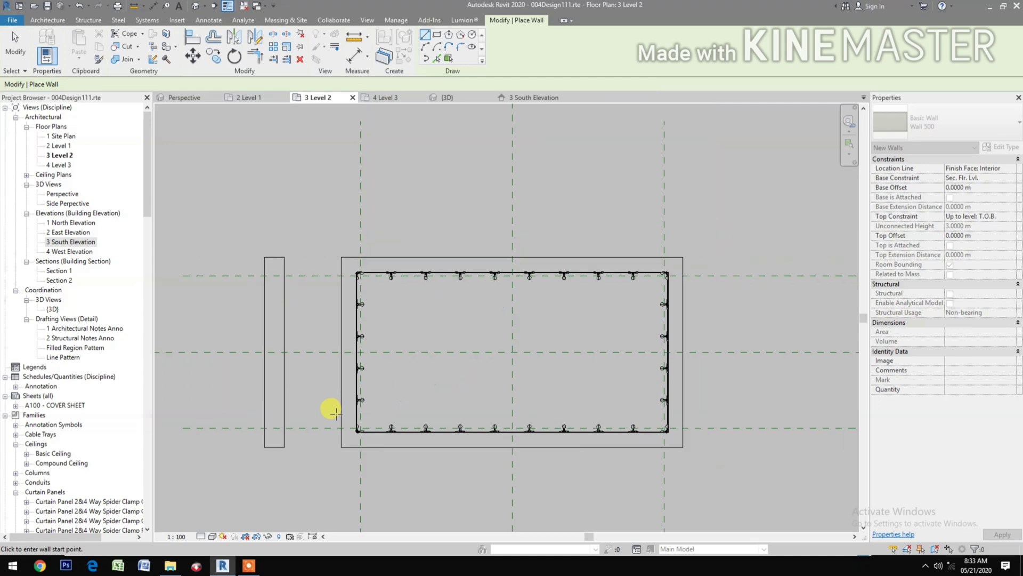
click(184, 97)
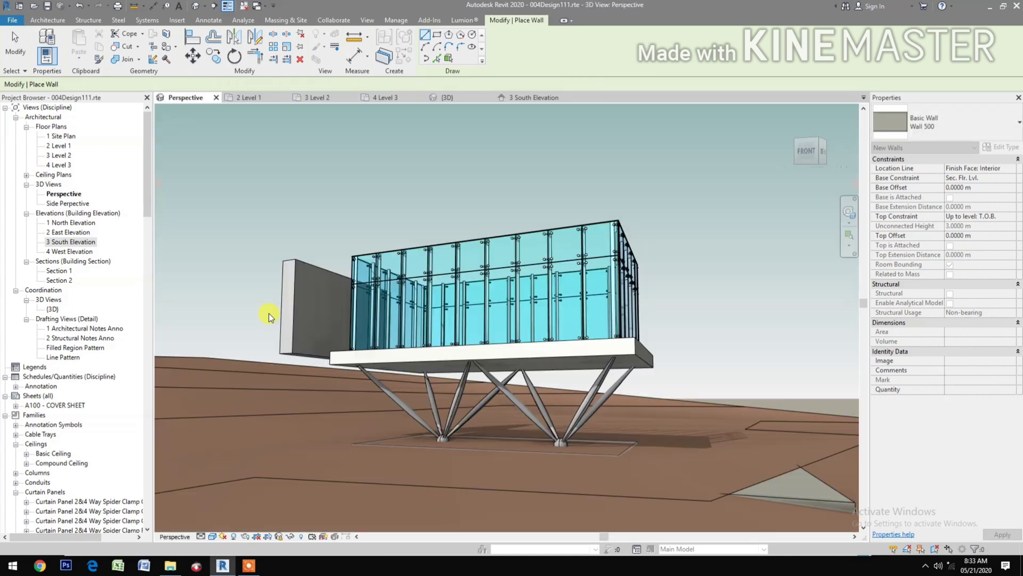
Set the side wall's Base Constraint to First Flr. Lvl., then show the Level 1 plan
key(Escape)
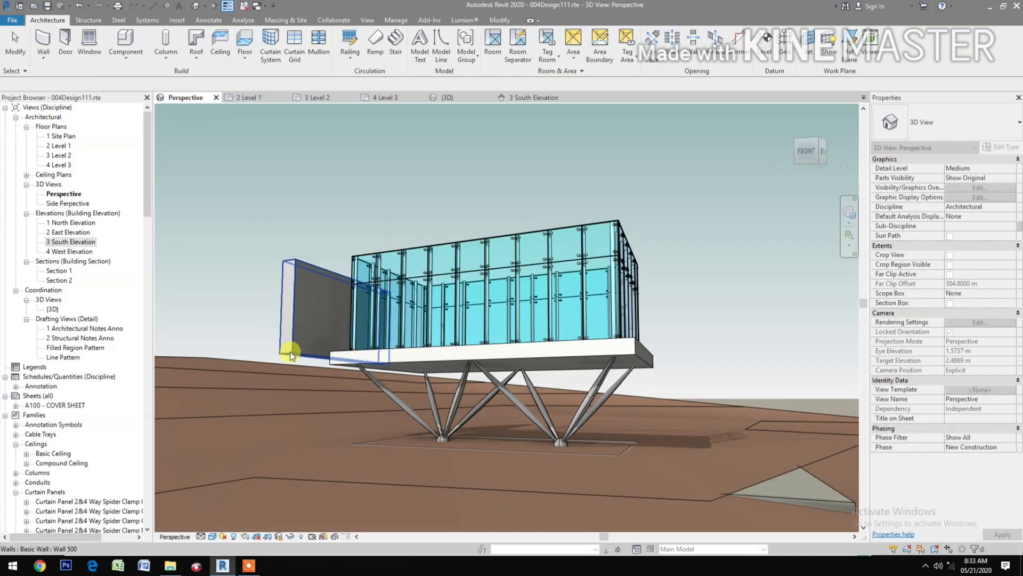
click(288, 350)
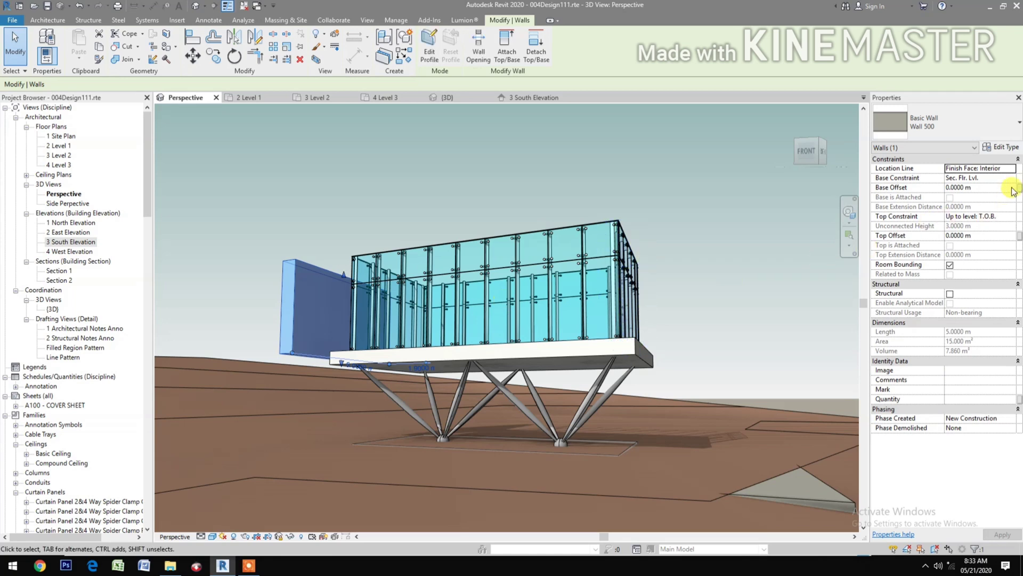
click(1013, 178)
click(1011, 178)
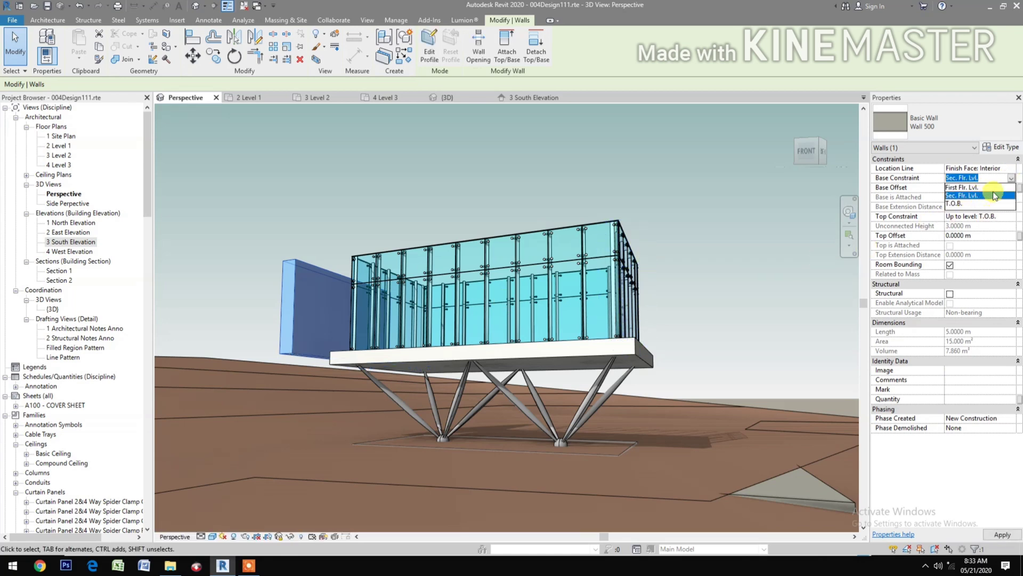
click(993, 188)
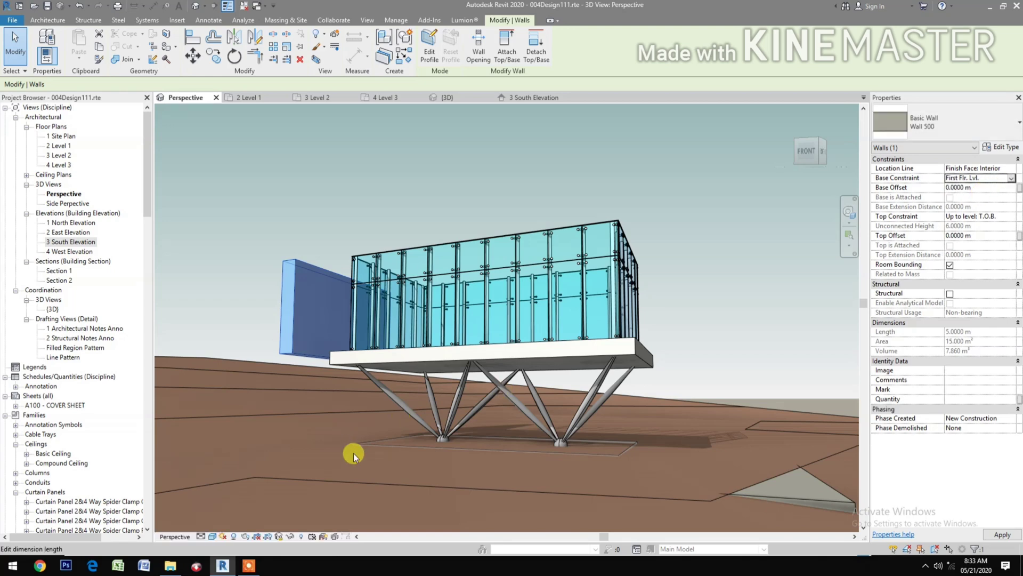
key(Escape)
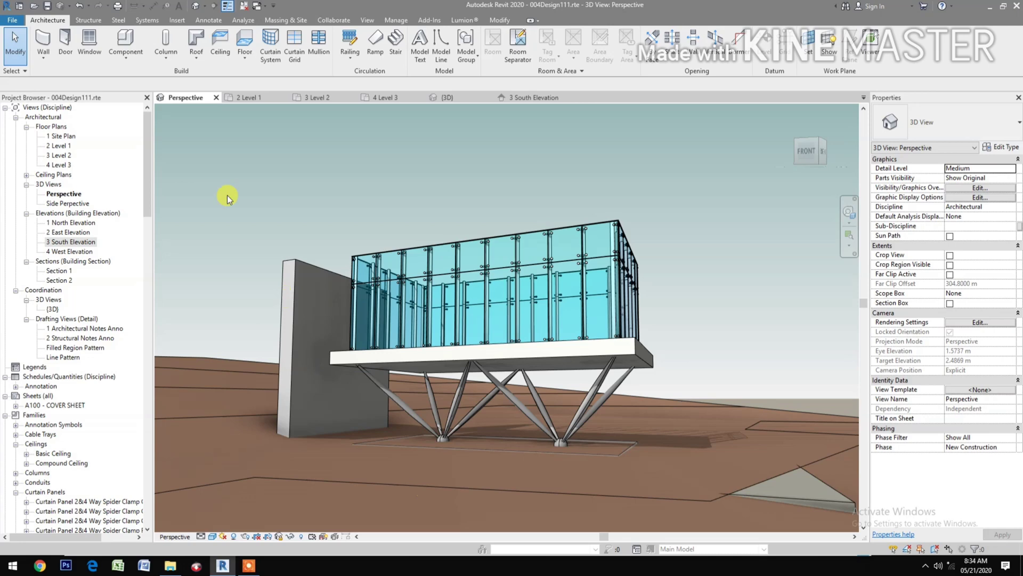
click(263, 100)
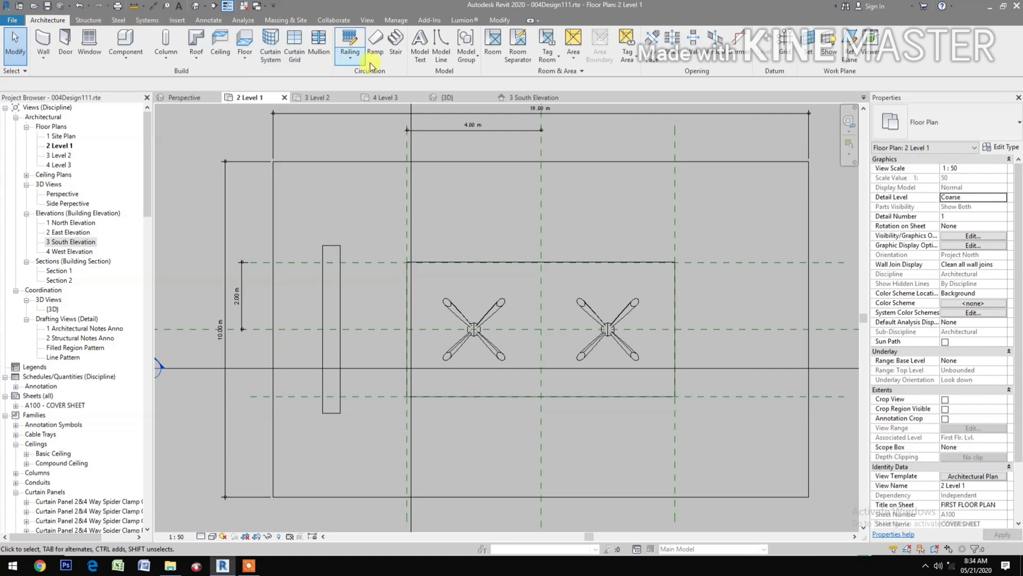
Draw a straight 15-riser stair run along the side wall from First Flr. Lvl. to Sec. Flr. Lvl
click(393, 50)
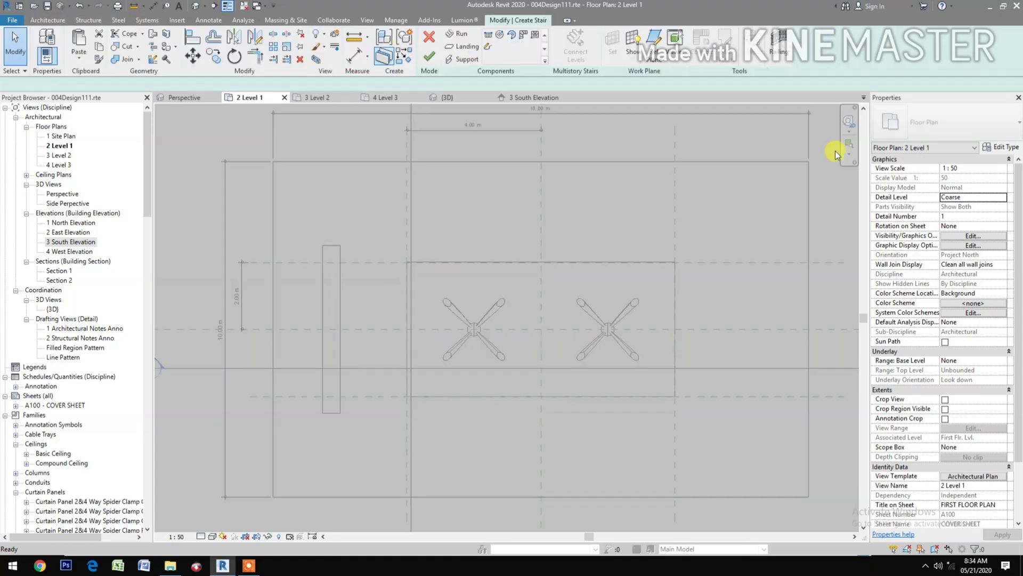
click(983, 133)
click(981, 133)
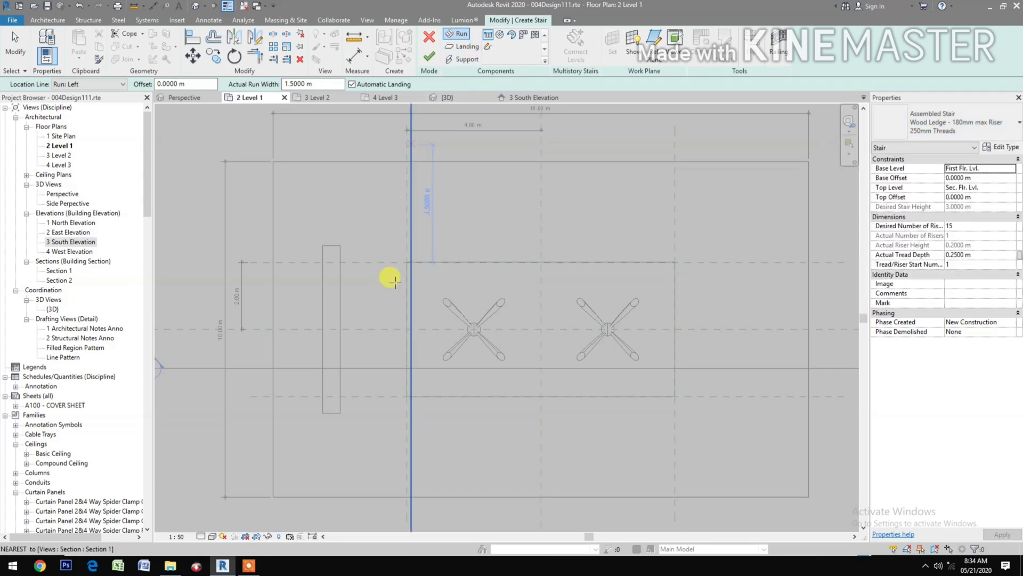
click(340, 396)
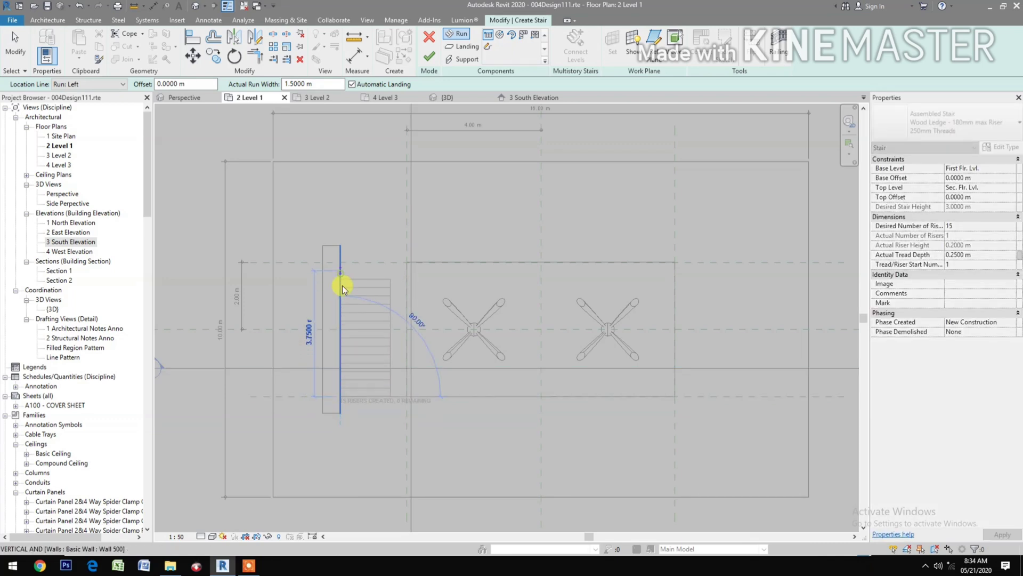
click(341, 280)
key(Escape)
click(424, 64)
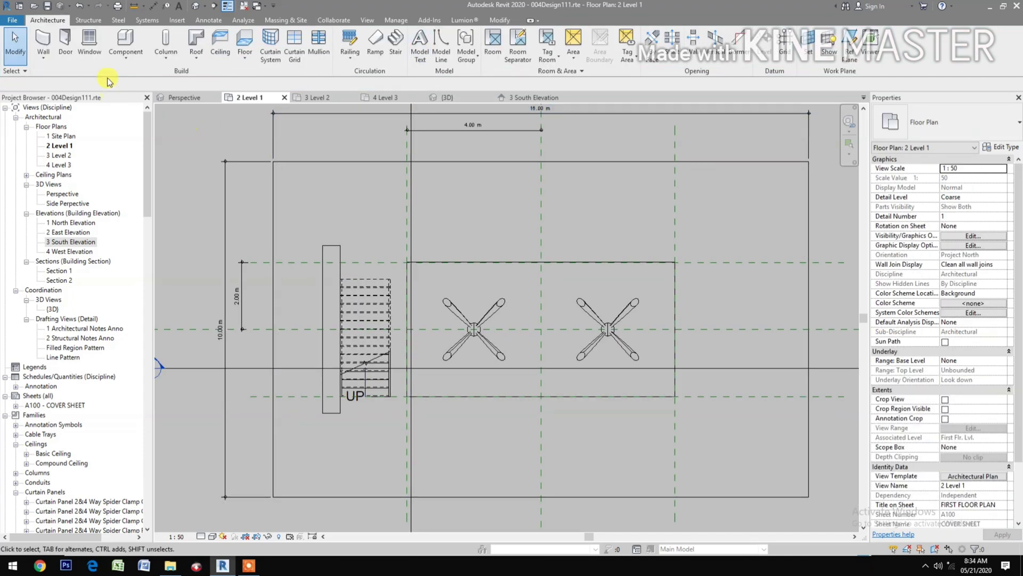
click(185, 99)
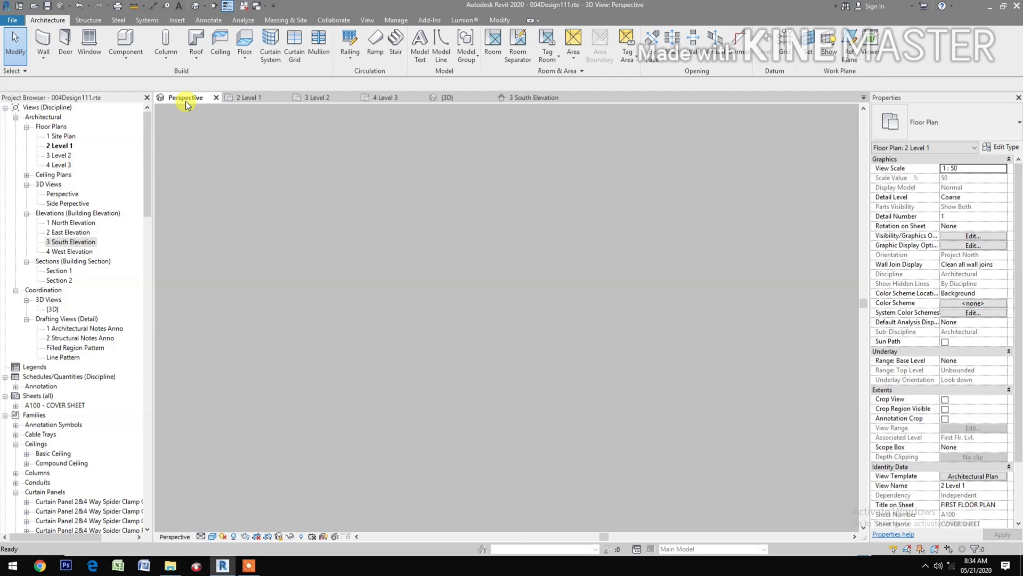
click(318, 401)
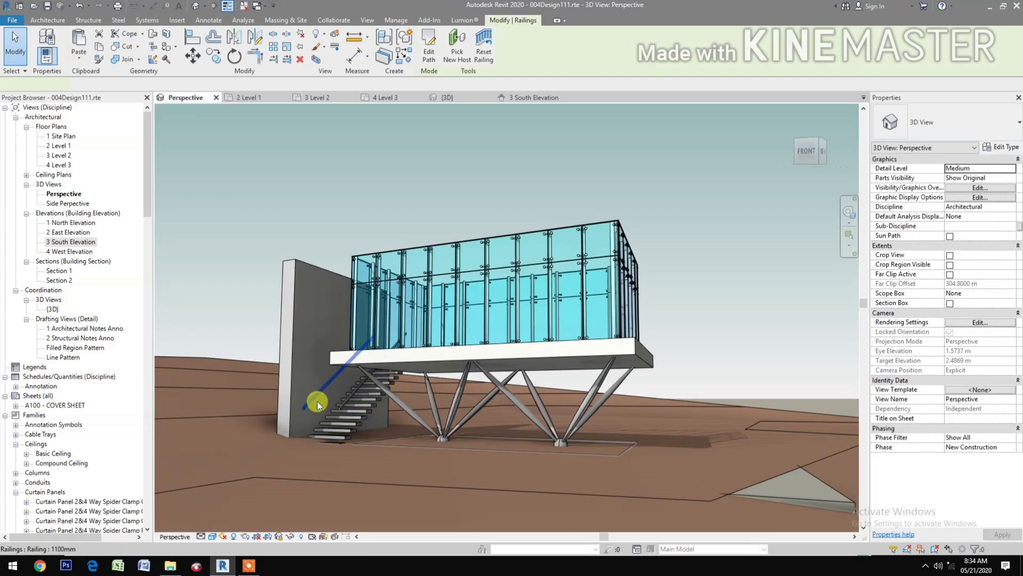
key(Escape)
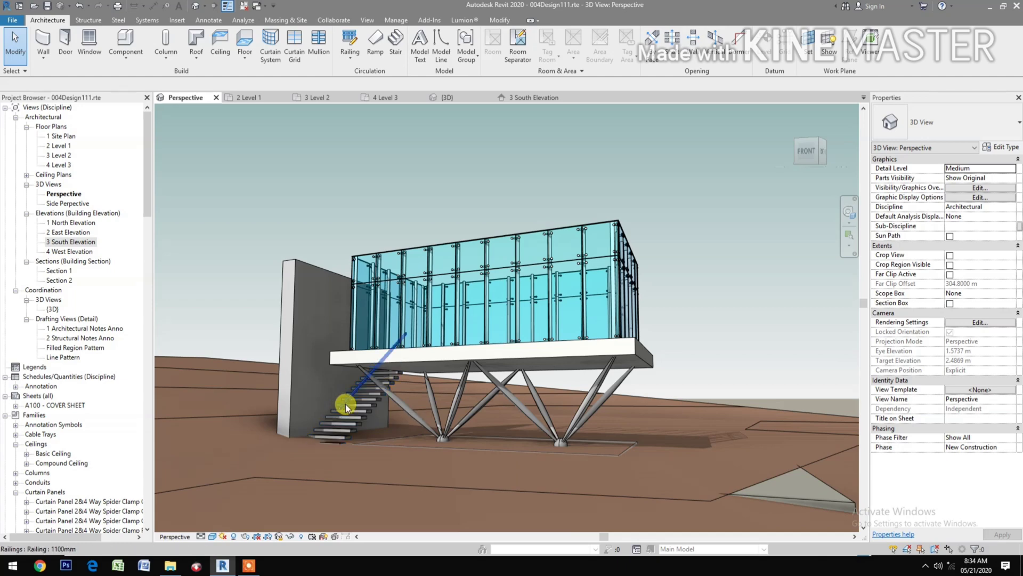
click(347, 405)
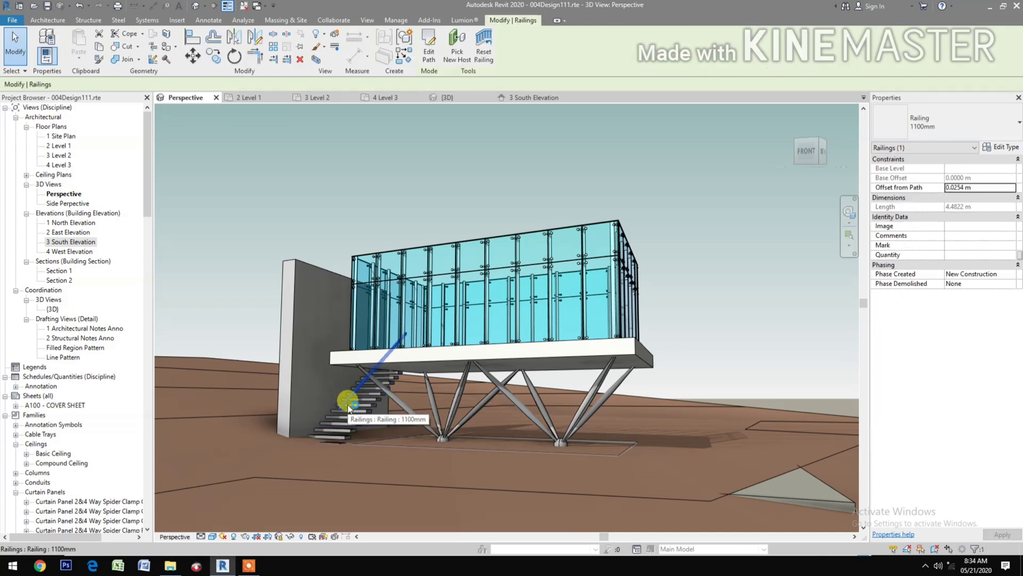
key(Escape)
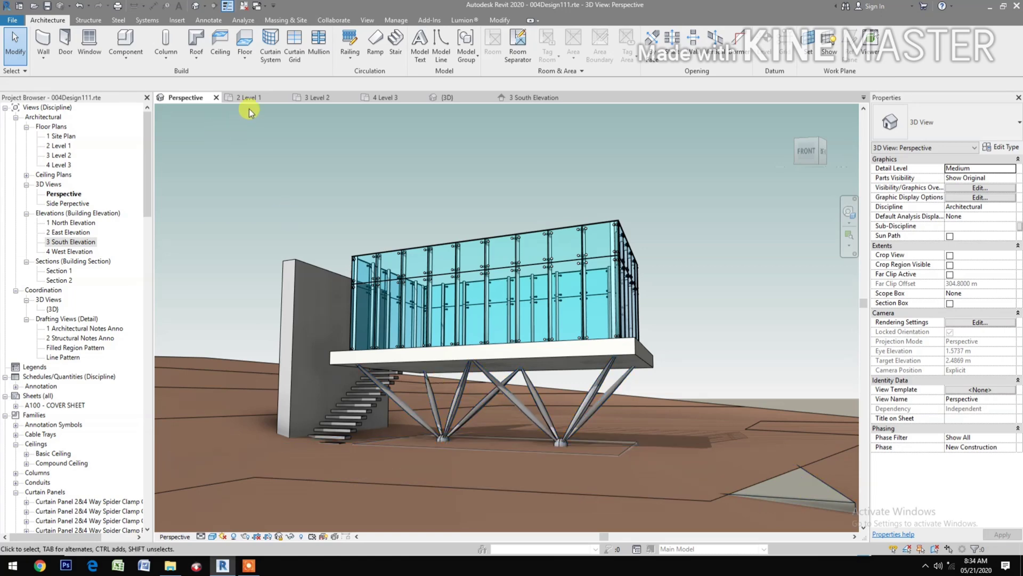
In the Level 2 plan, copy the right vertical reference plane 2 m to the right
click(334, 101)
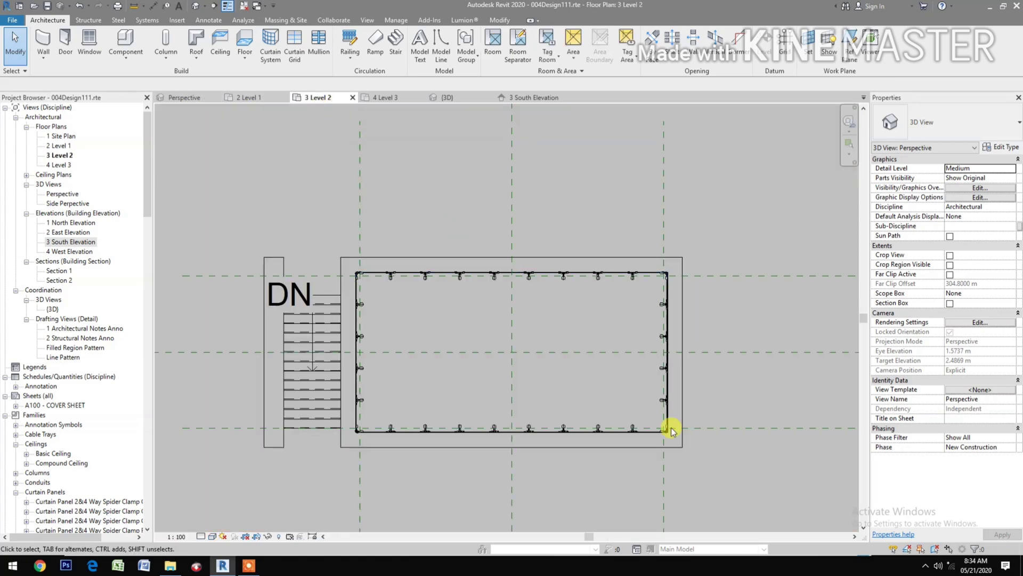
scroll(660, 464, down, 1)
middle_drag(660, 464, 548, 441)
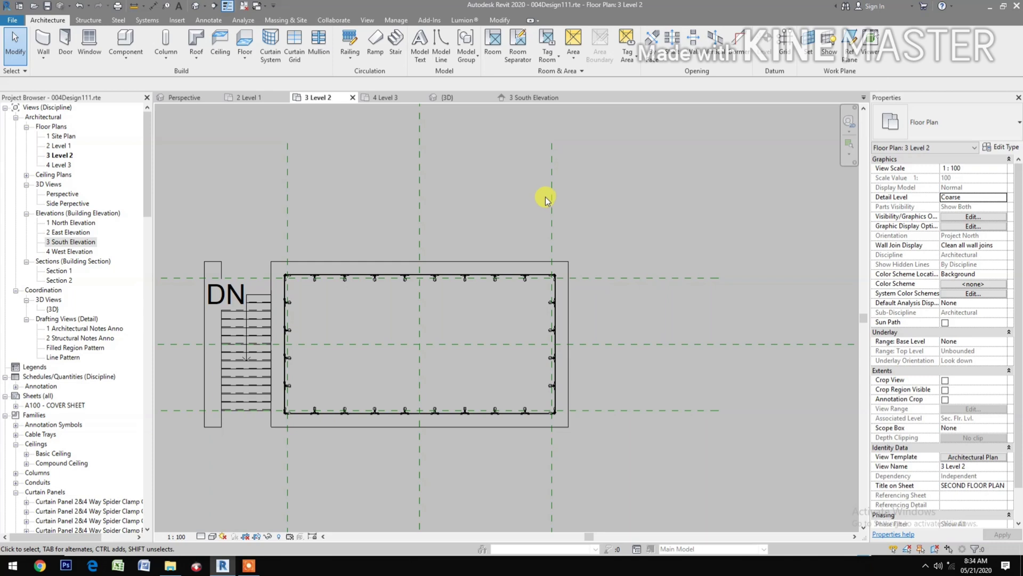
click(553, 213)
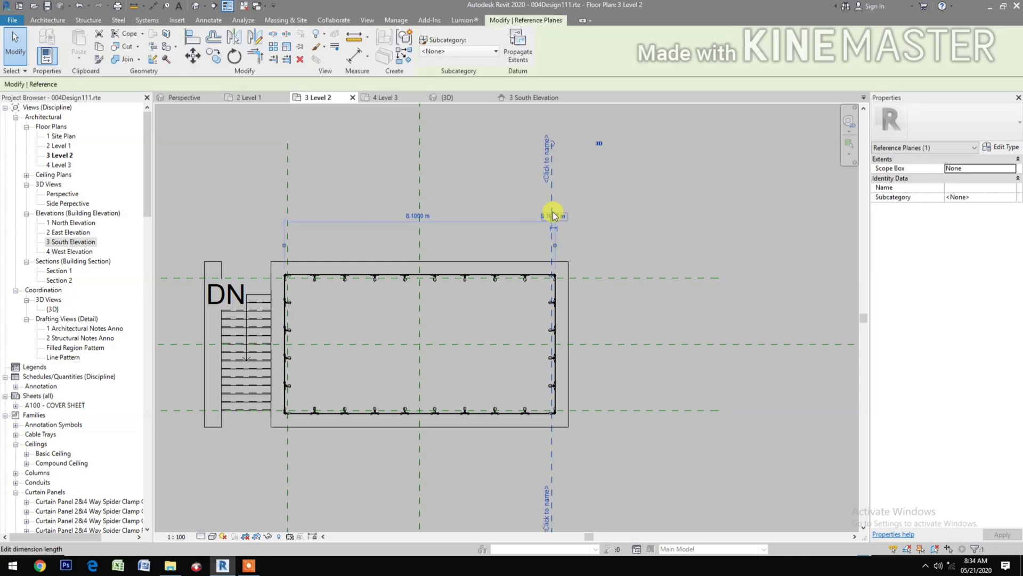
click(214, 57)
click(452, 192)
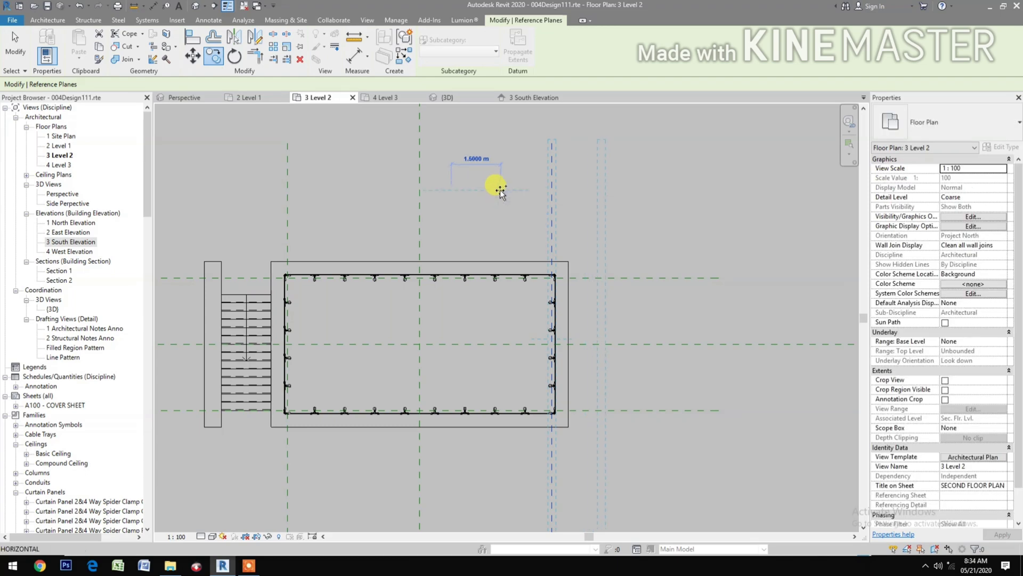
text(2)
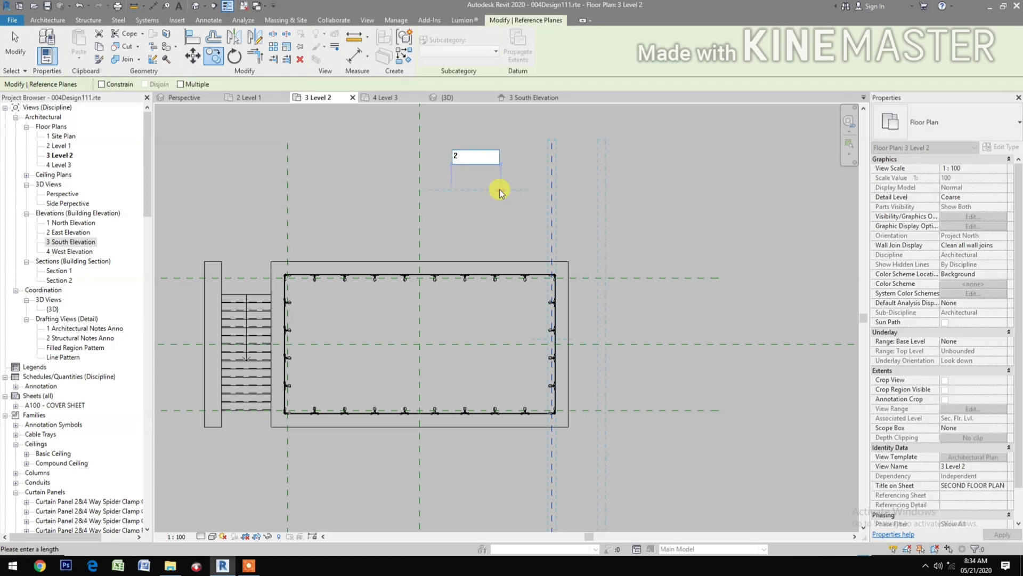
key(Return)
key(Escape)
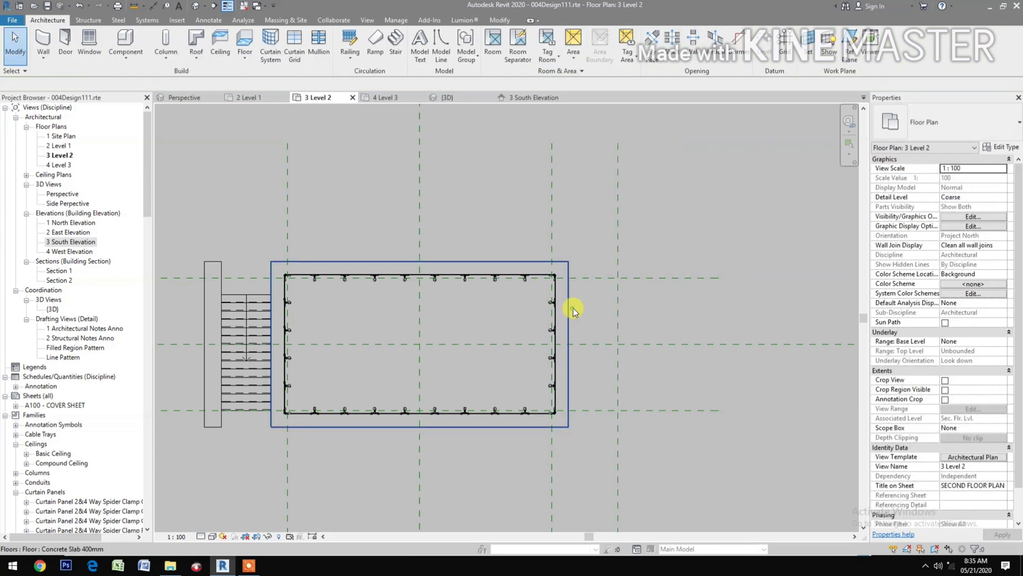
Align the slab's right boundary edge to the copied reference plane, enlarging the floor to 52.5 m²
click(568, 310)
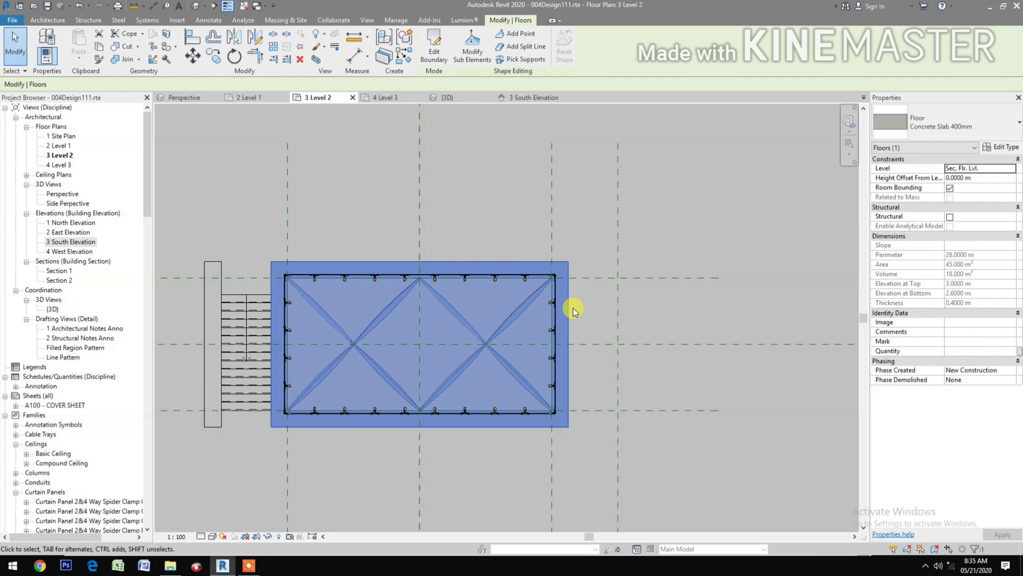
click(434, 59)
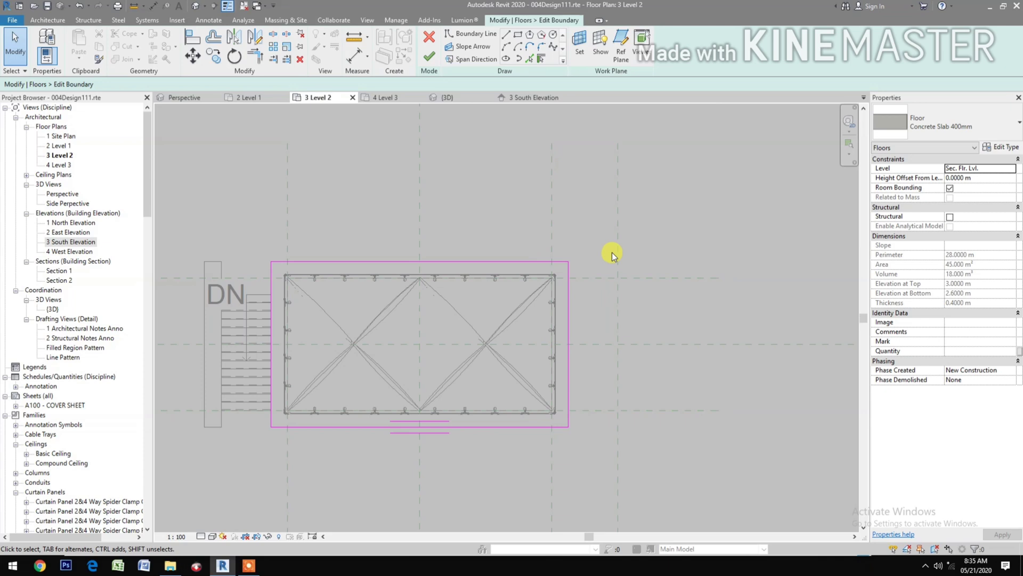
key(a)
key(l)
click(617, 228)
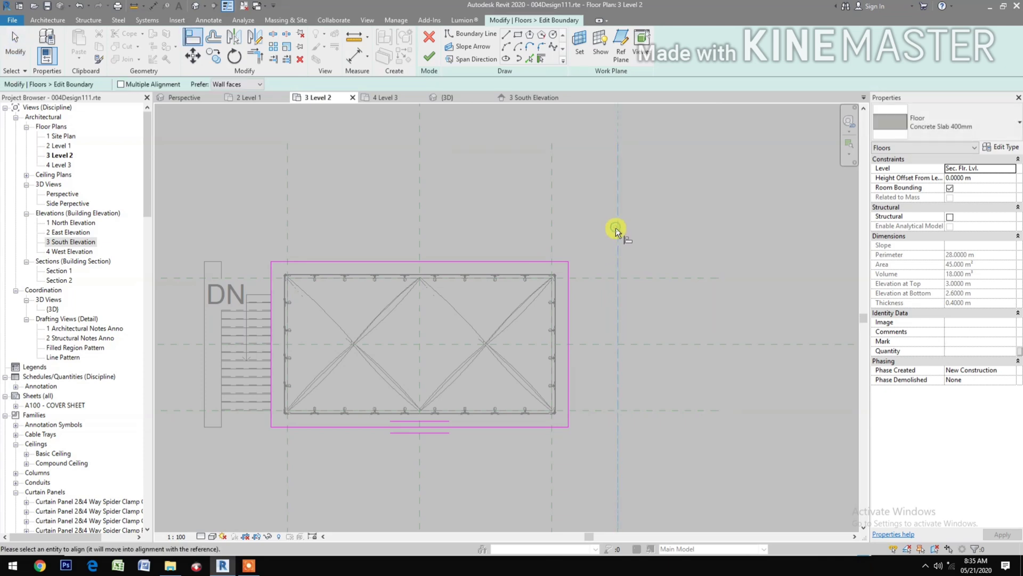
click(569, 303)
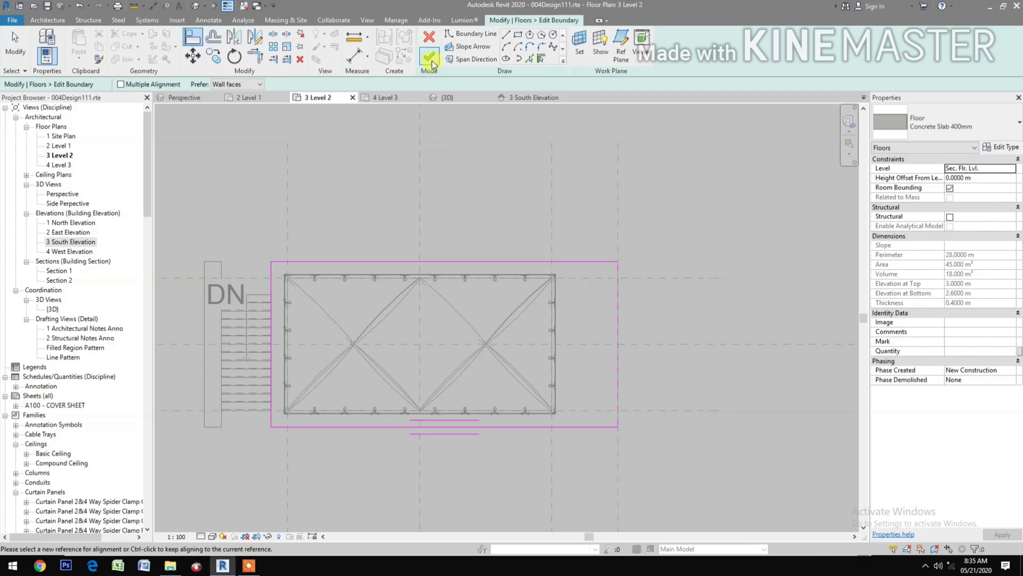
click(430, 60)
click(673, 390)
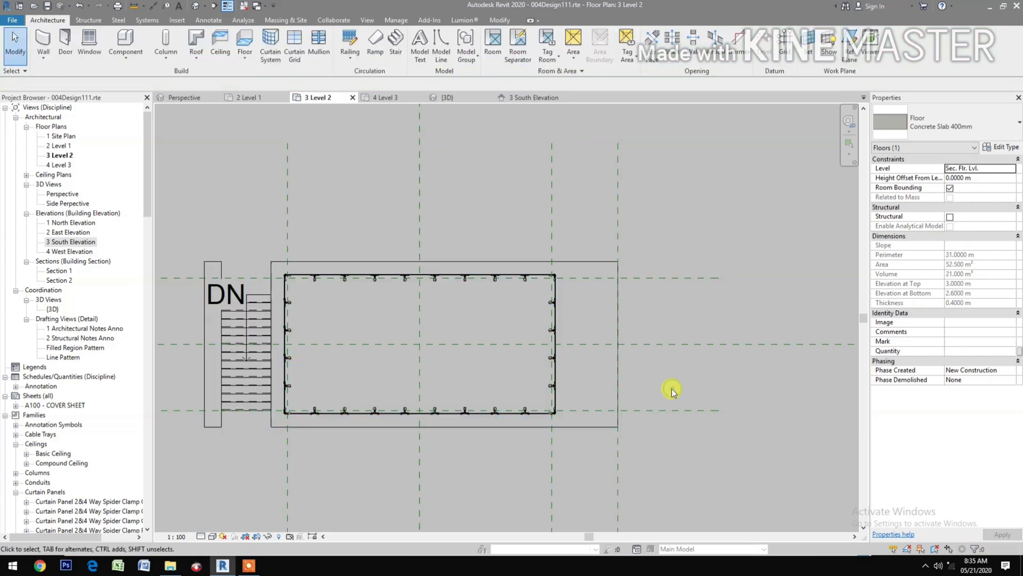
scroll(427, 453, down, 1)
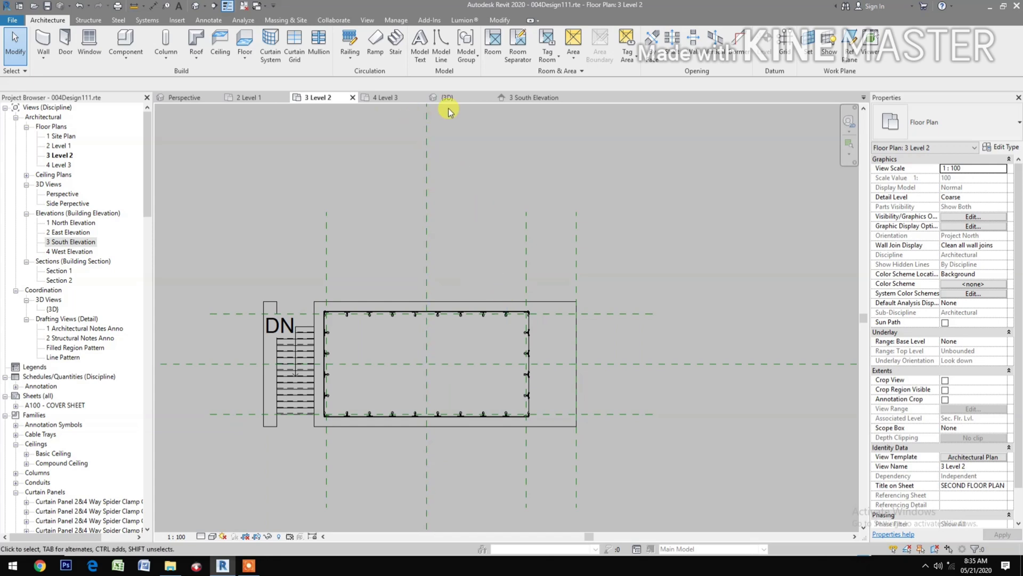
On Level 3, sketch a rectangular floor from the left wall's end to the reference-plane intersection and finish it
click(394, 98)
scroll(542, 318, up, 5)
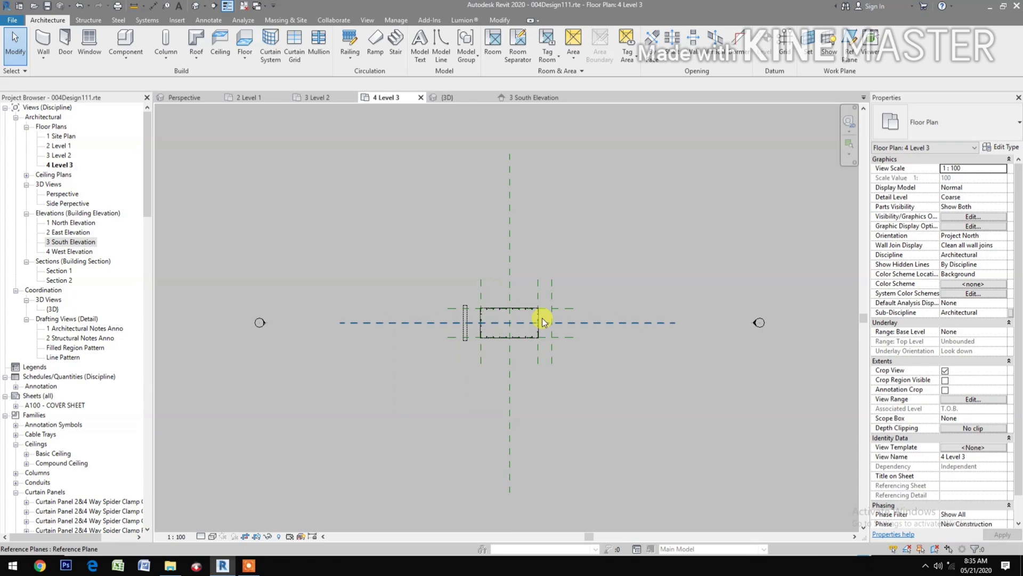
middle_drag(469, 342, 448, 351)
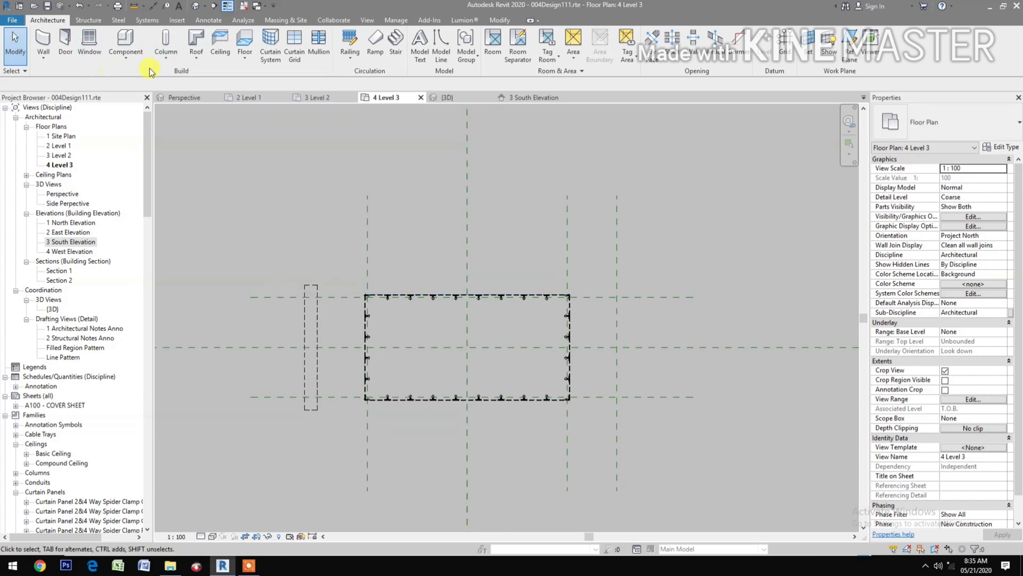
click(245, 57)
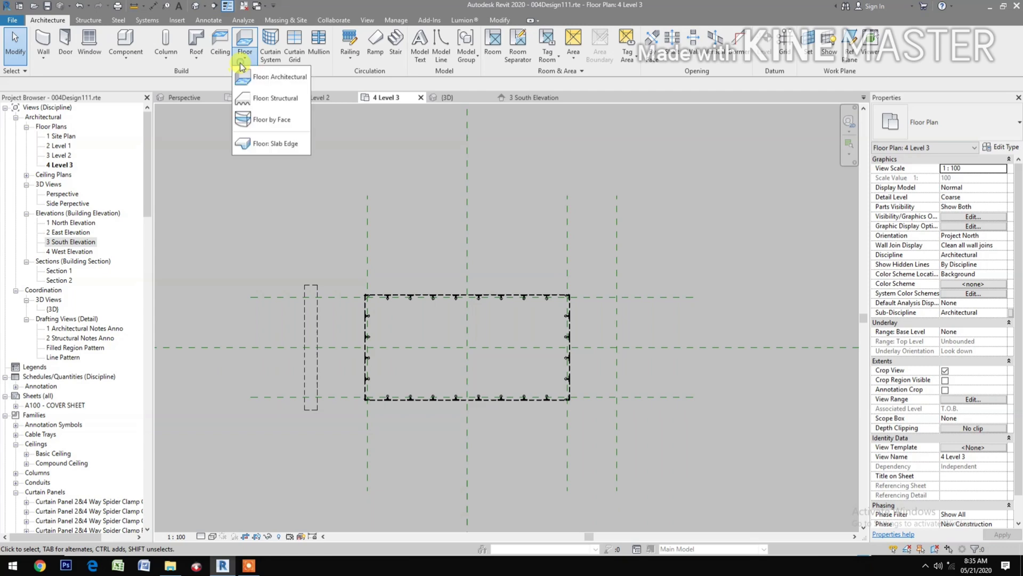
click(279, 79)
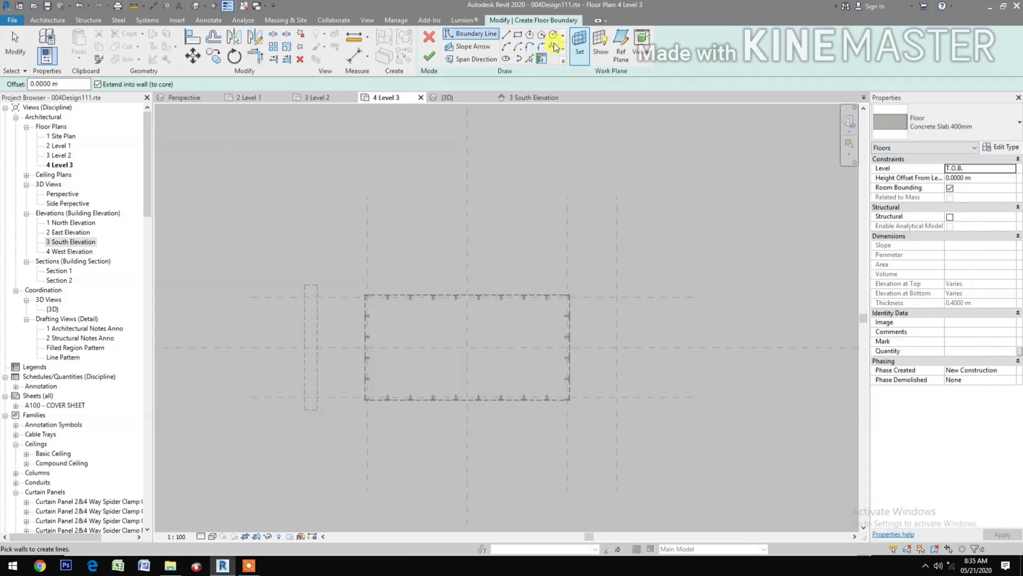
click(518, 39)
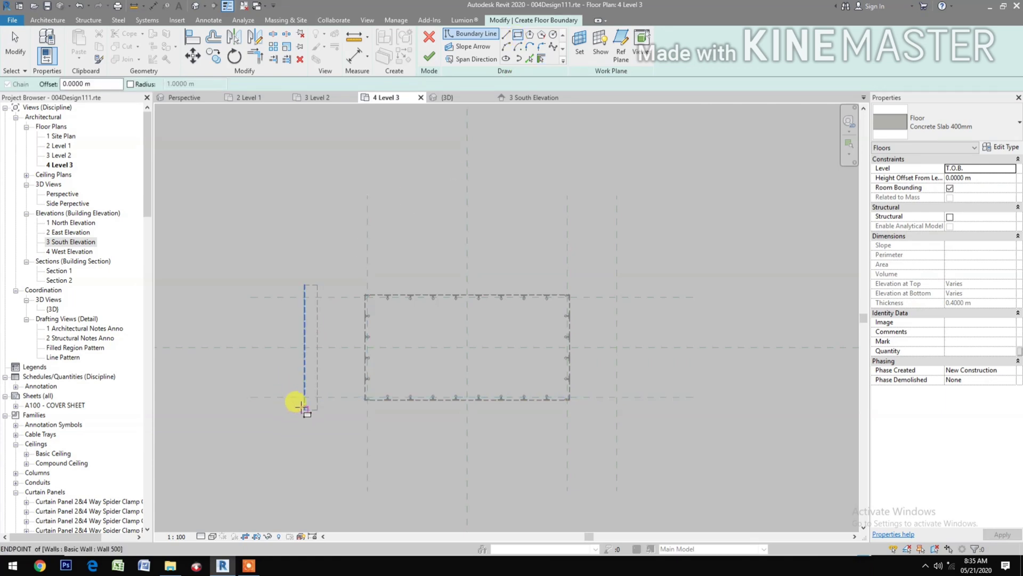
click(302, 407)
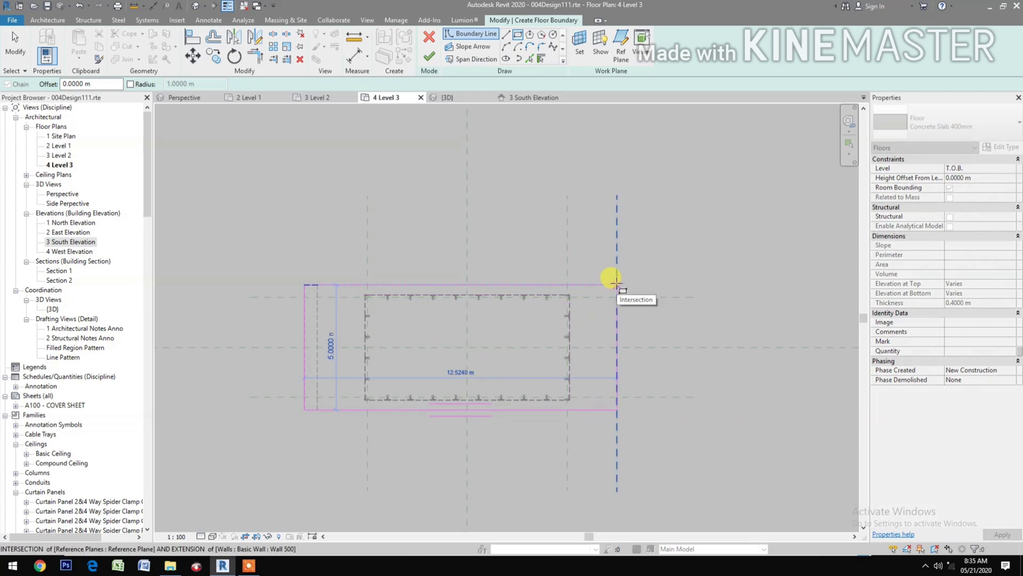
click(616, 282)
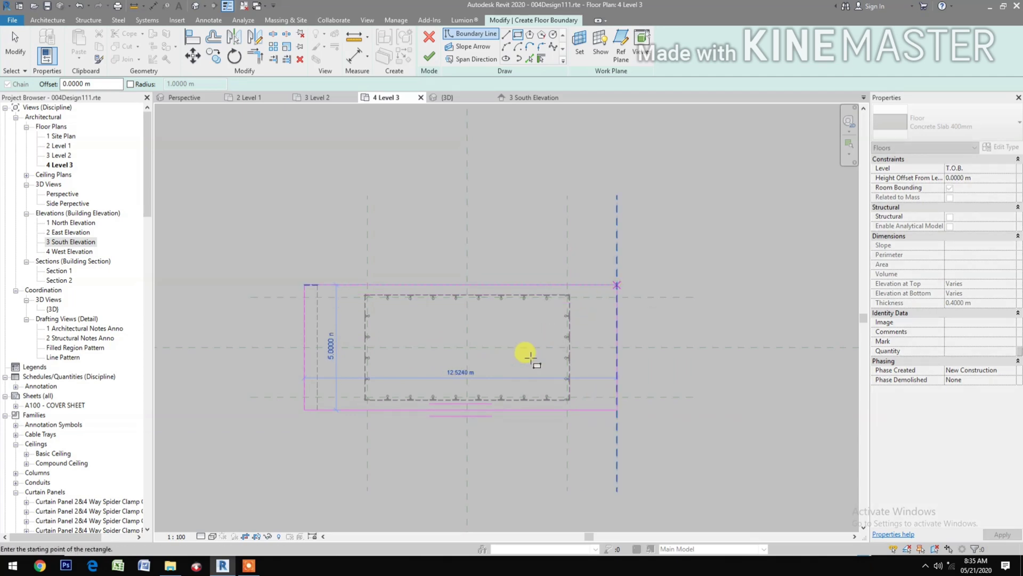
click(429, 60)
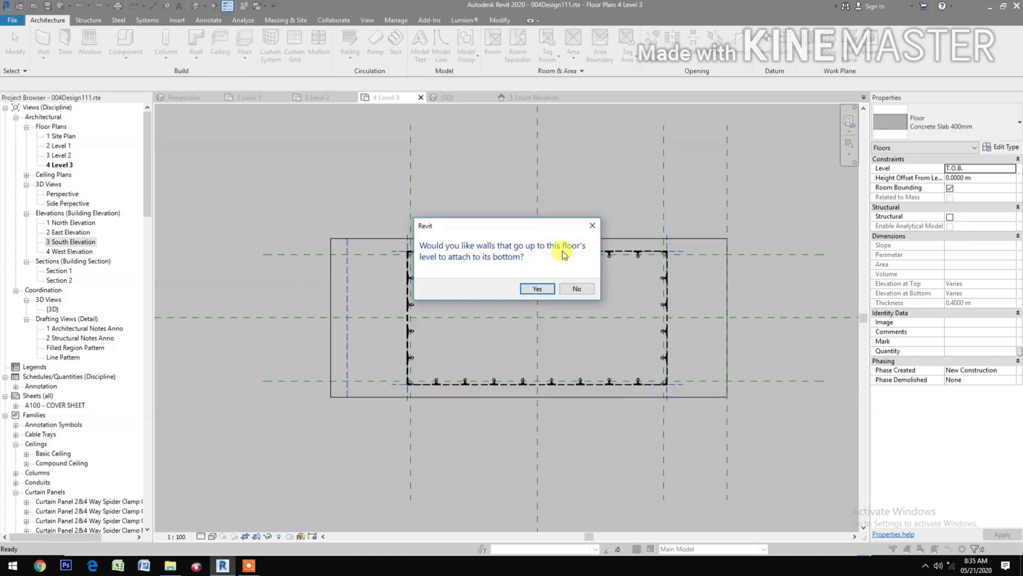
Attach the walls to the new slab, delete the failing mullions, and return to the Level 2 plan
click(536, 289)
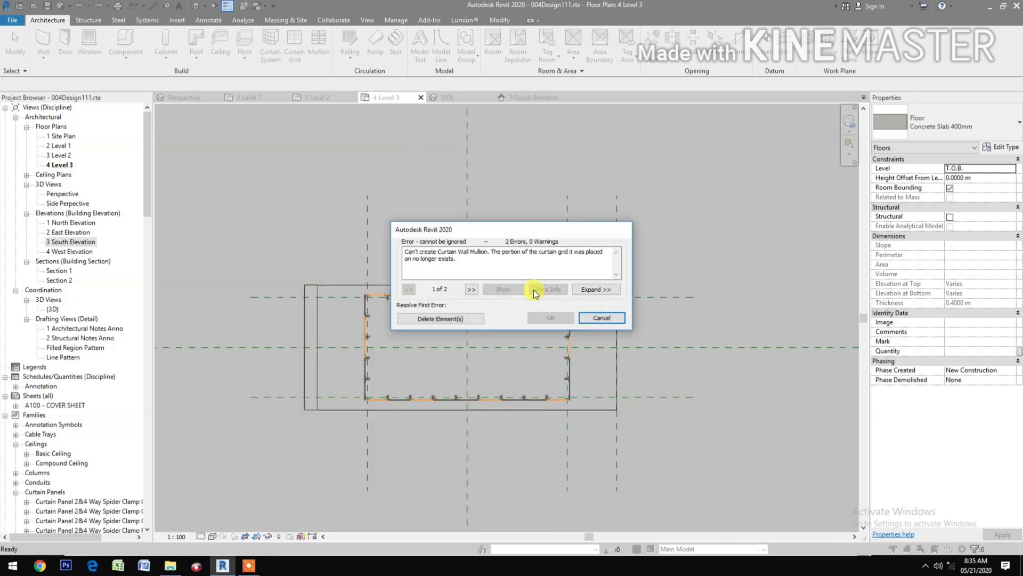
click(471, 317)
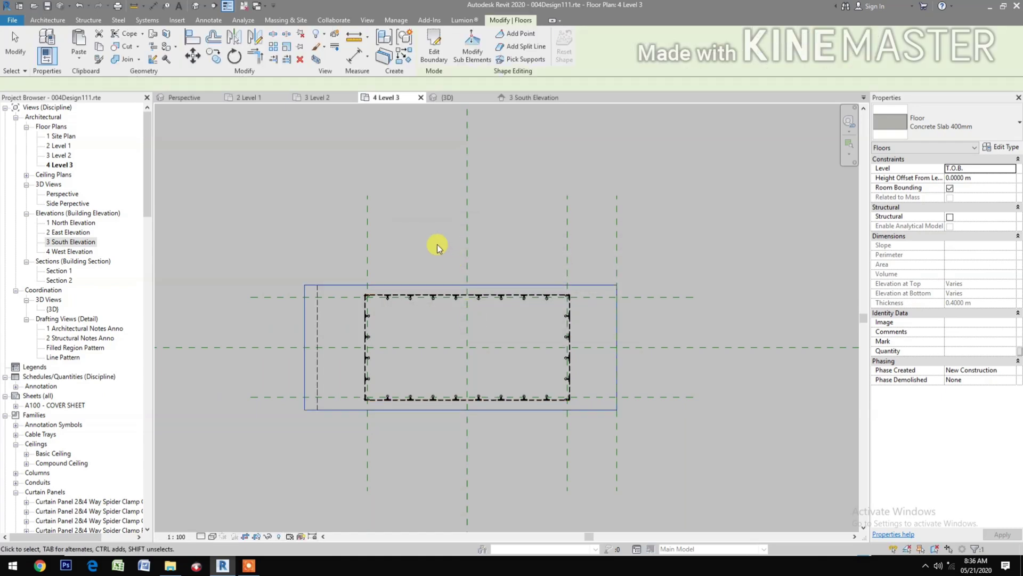
click(437, 244)
click(184, 99)
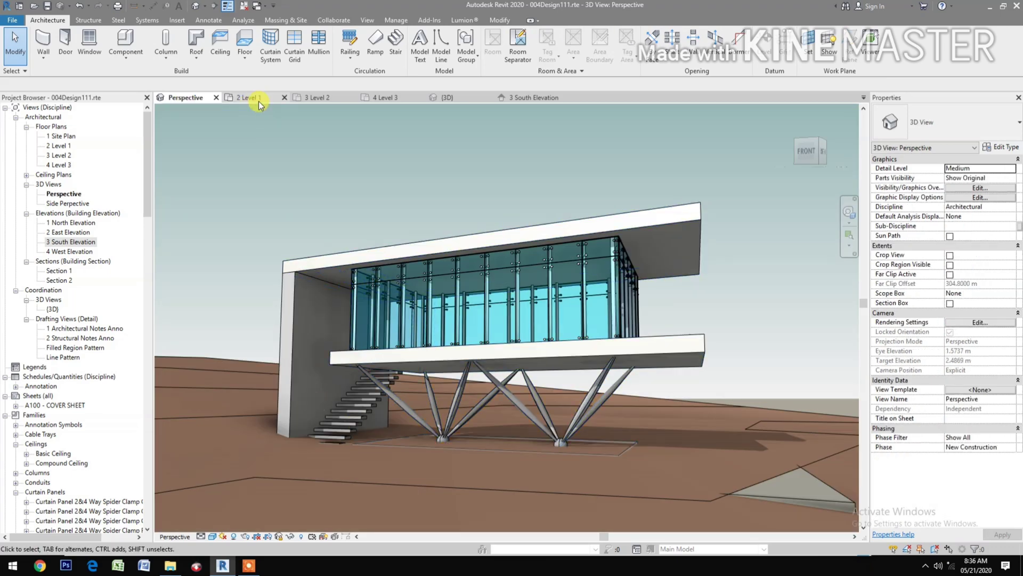
click(338, 99)
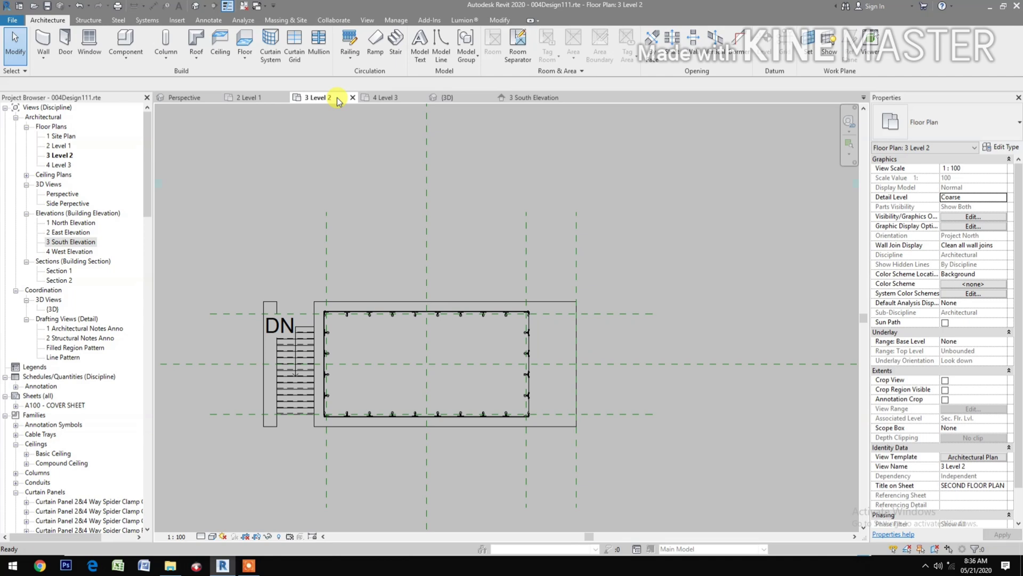
Start an architectural Basic Wall 500 with location line set to Finish Face: Exterior
click(44, 59)
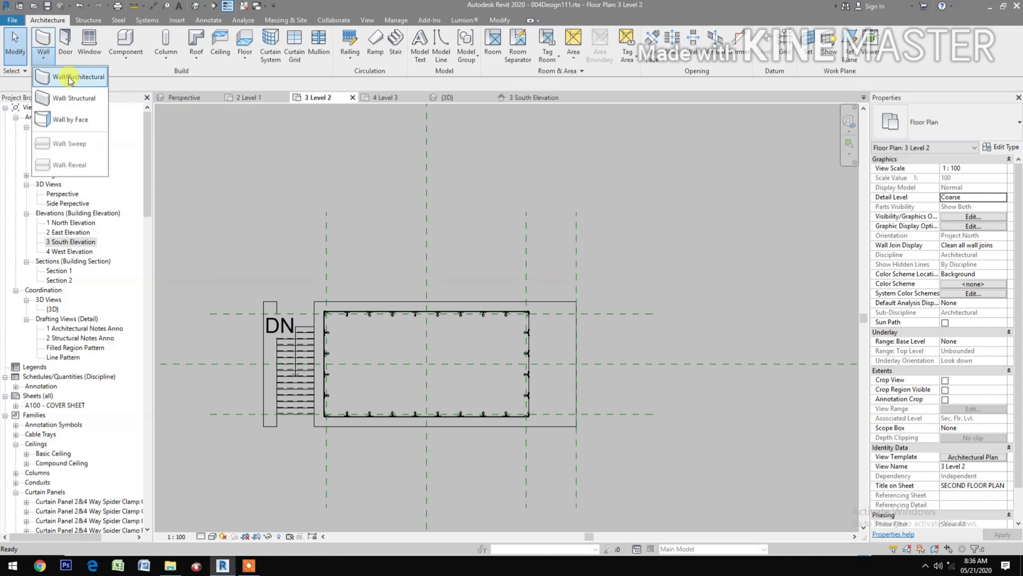
click(69, 80)
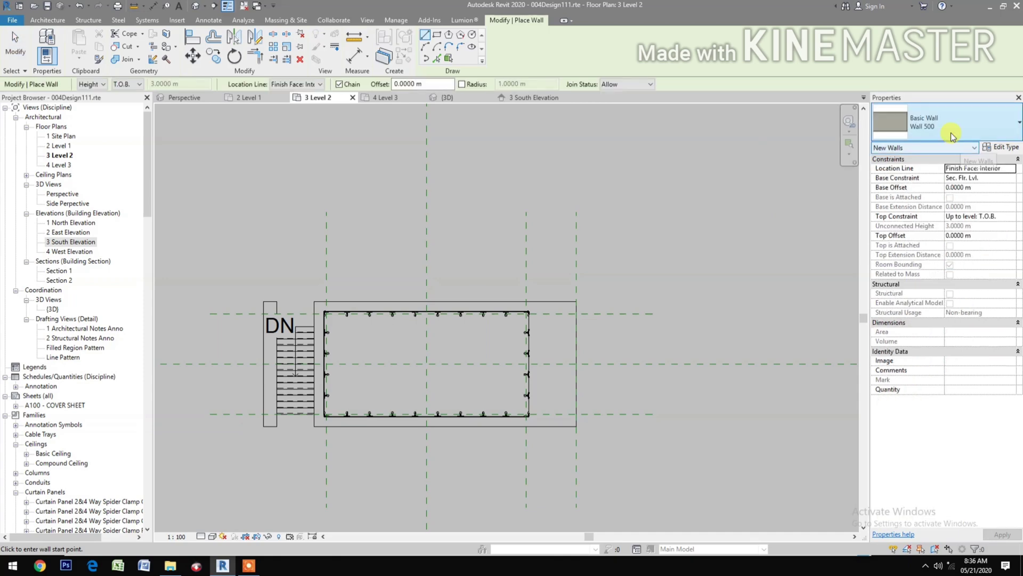
click(950, 134)
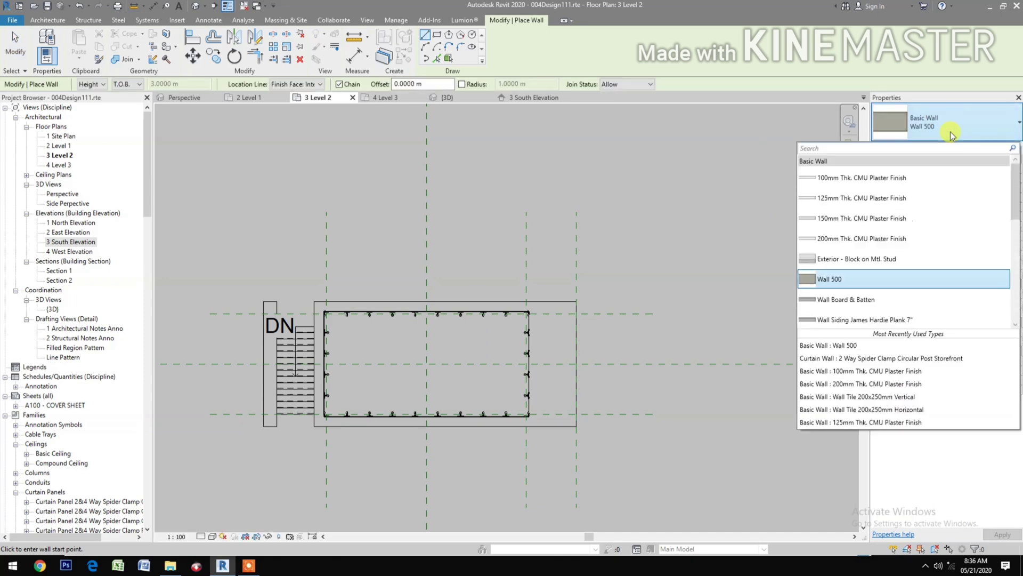
click(757, 272)
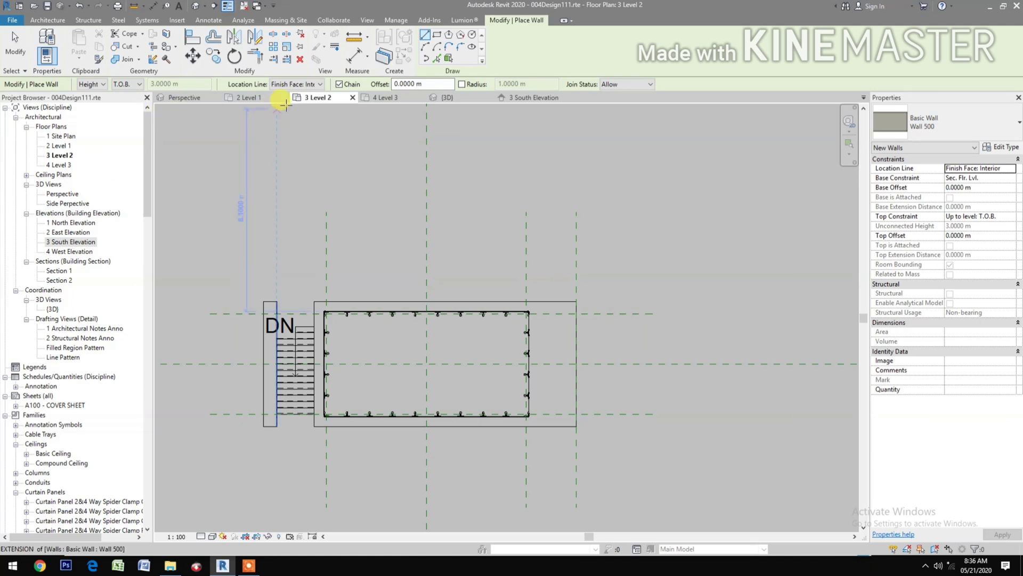
scroll(596, 438, up, 2)
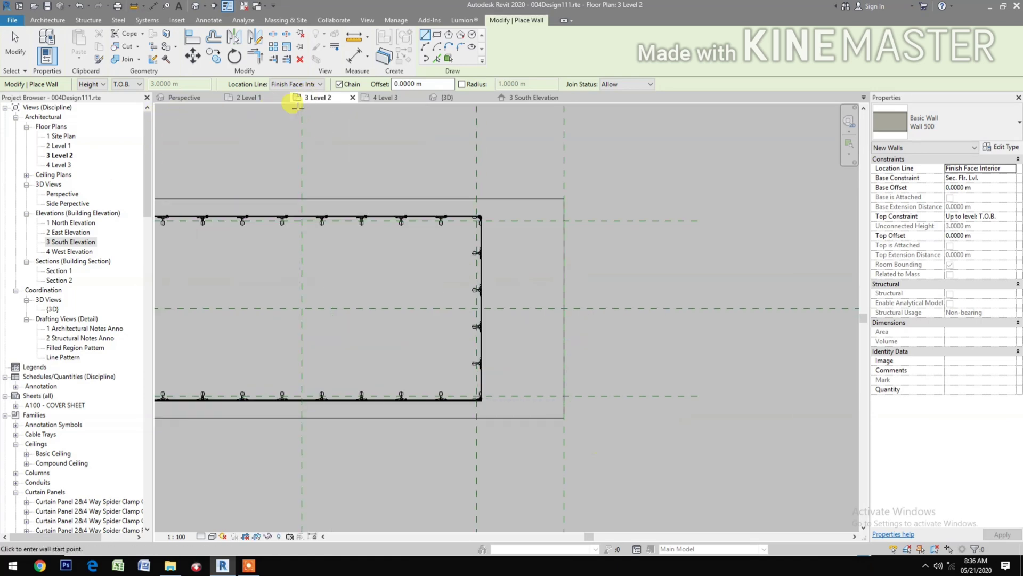
click(296, 84)
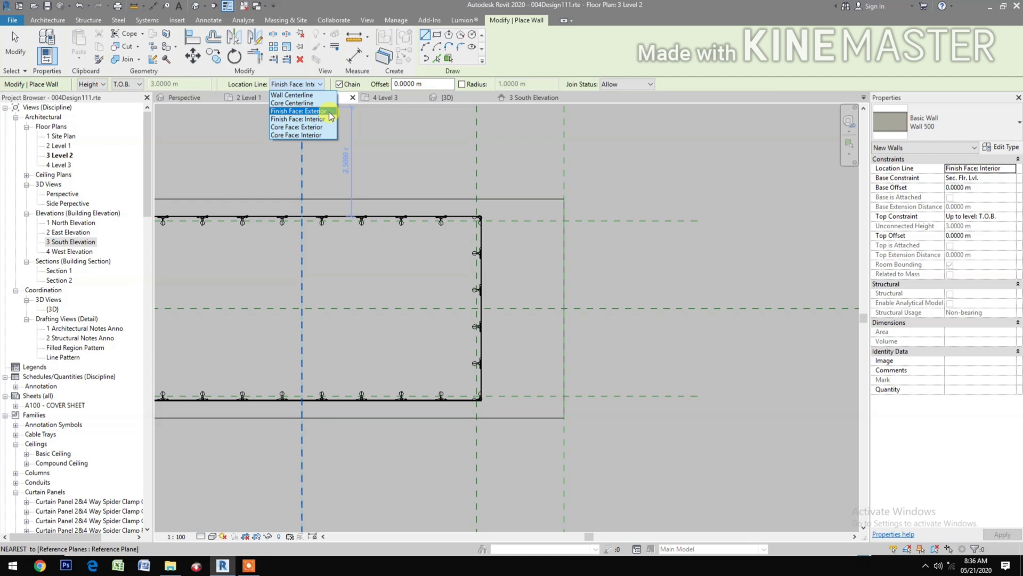
click(329, 112)
Draw the 5 m wall down the slab's right edge from the upper to the lower corner
click(563, 417)
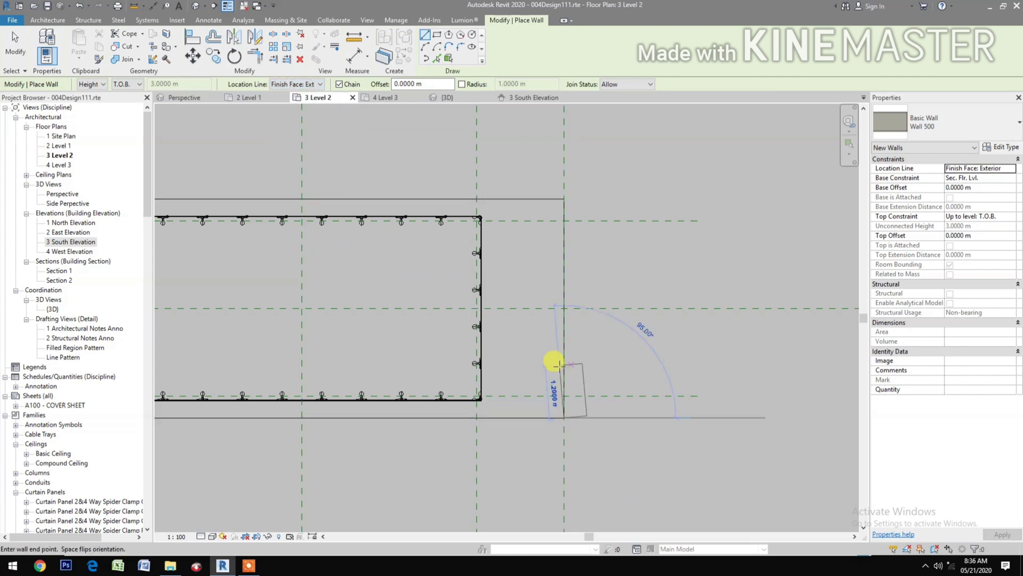
key(Escape)
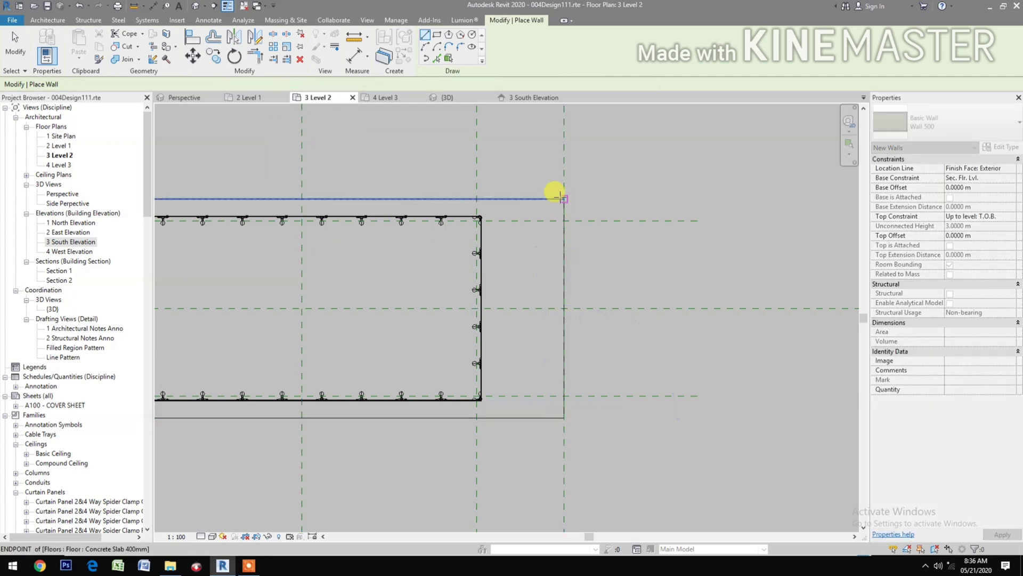
click(559, 198)
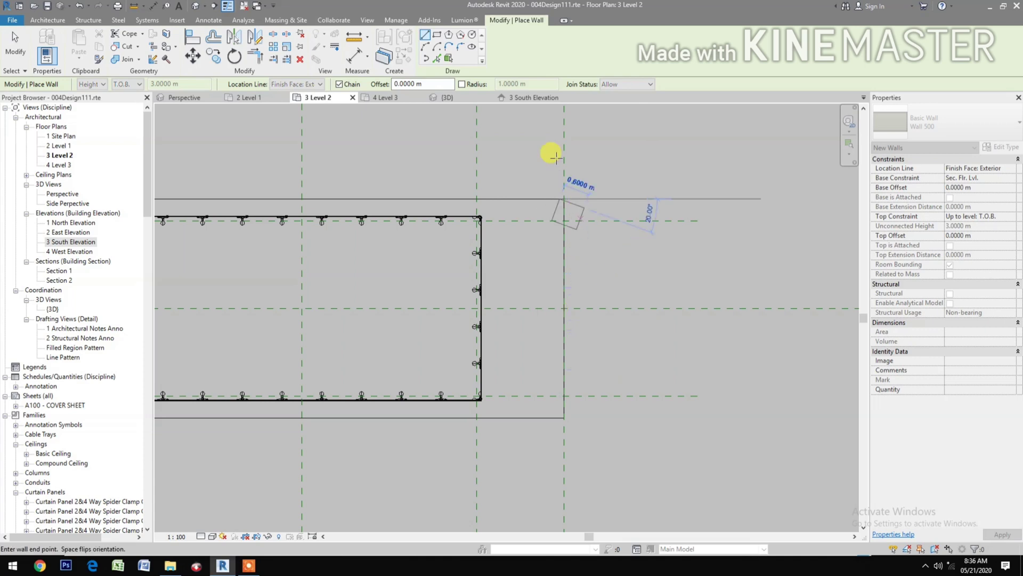
scroll(607, 197, up, 3)
key(Escape)
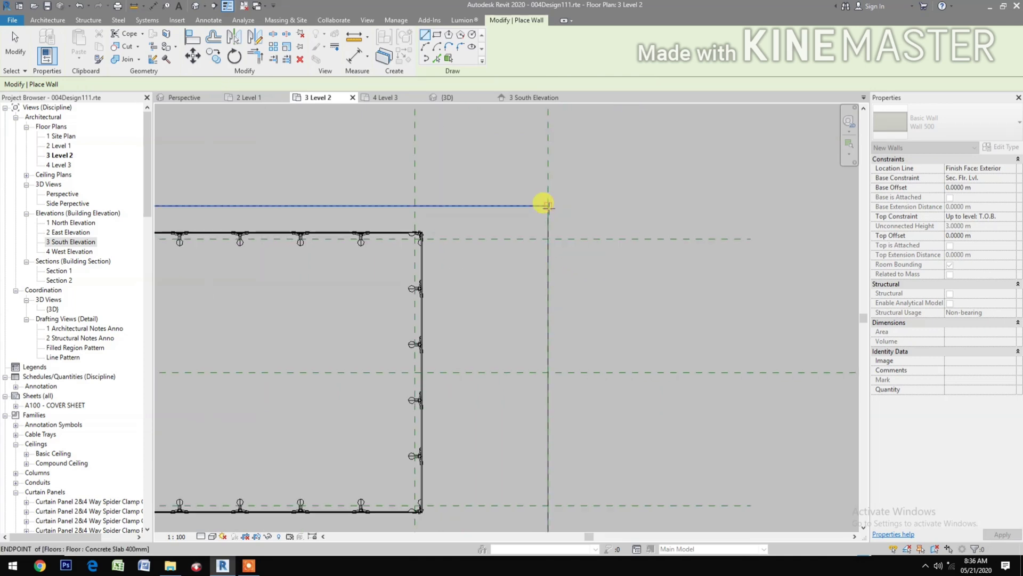
click(544, 205)
scroll(543, 319, down, 1)
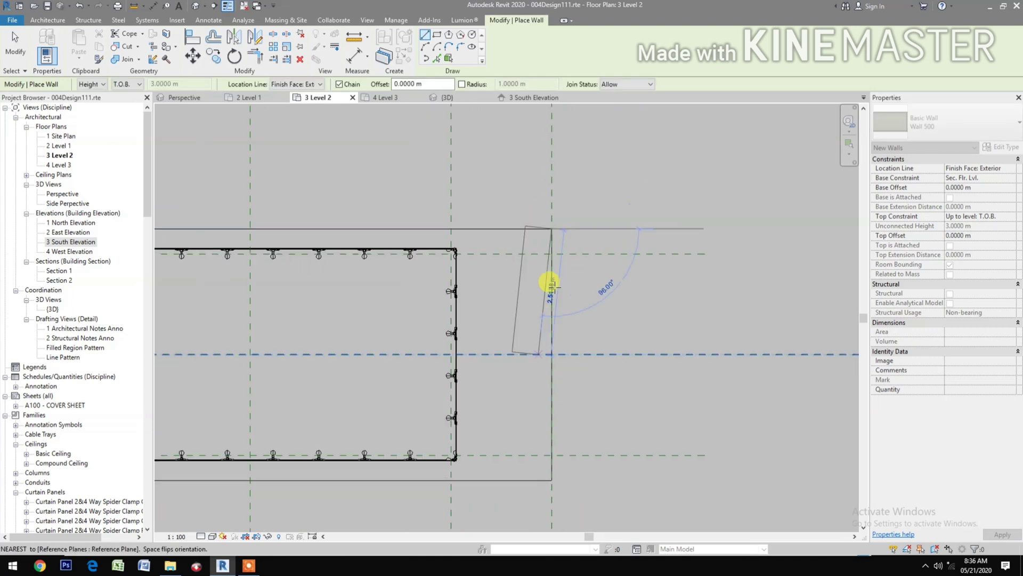
scroll(544, 319, down, 1)
click(572, 399)
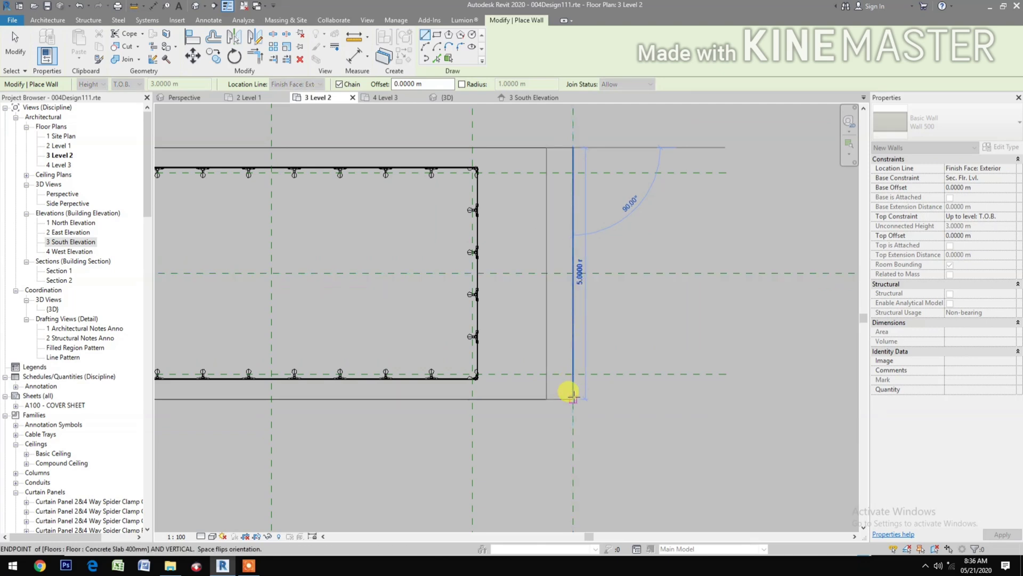
key(Escape)
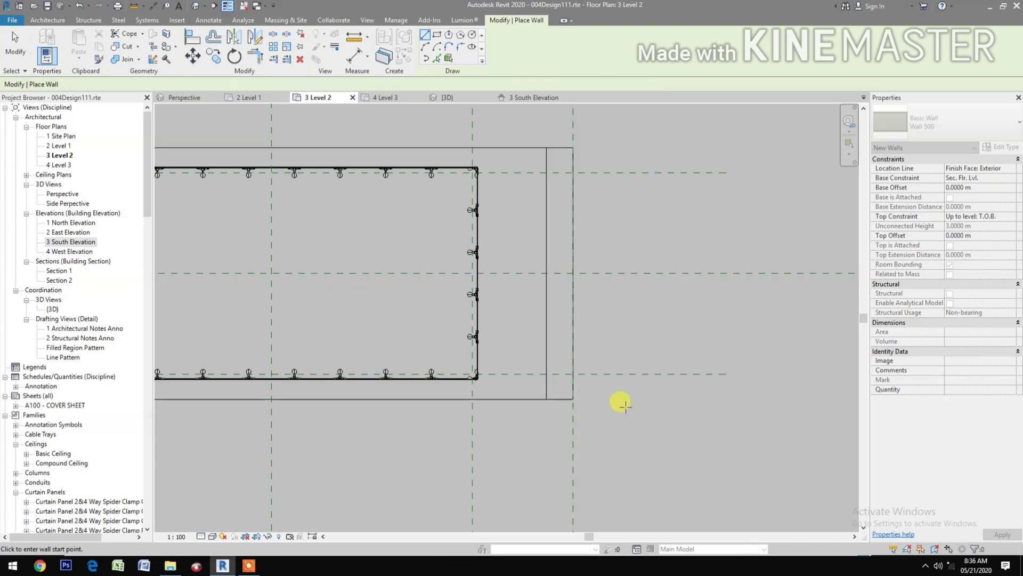
scroll(571, 400, down, 2)
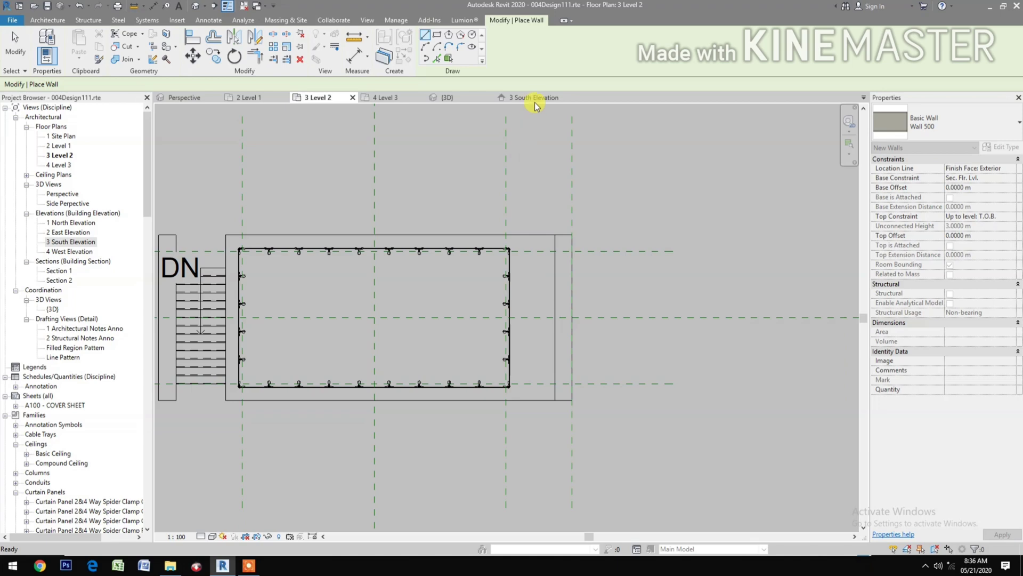
In the Perspective view, hide the 200 mm ground concrete slab with Hide in View > Elements
key(Escape)
click(201, 97)
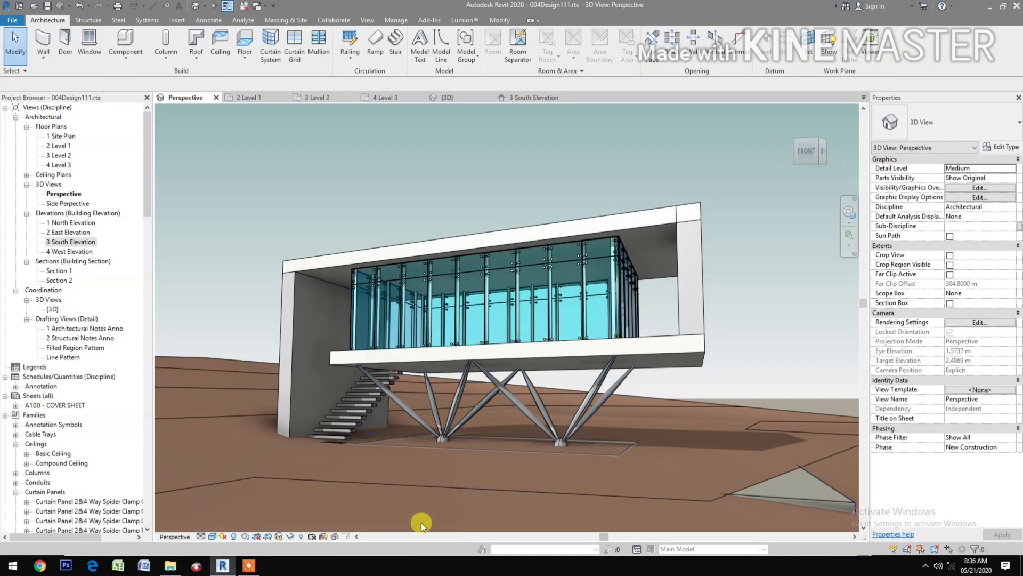
click(835, 505)
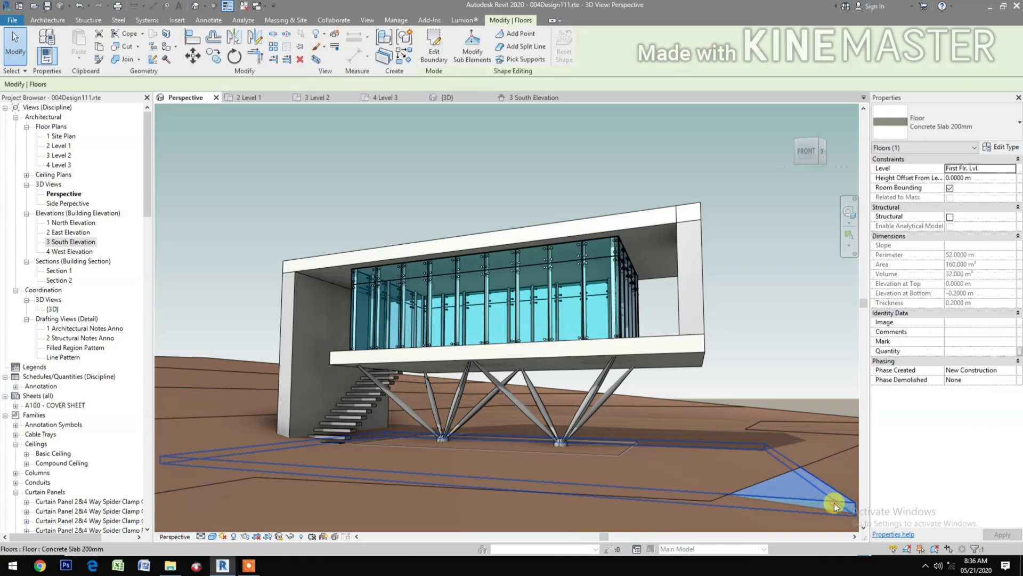
right_click(834, 504)
mouse_move(888, 288)
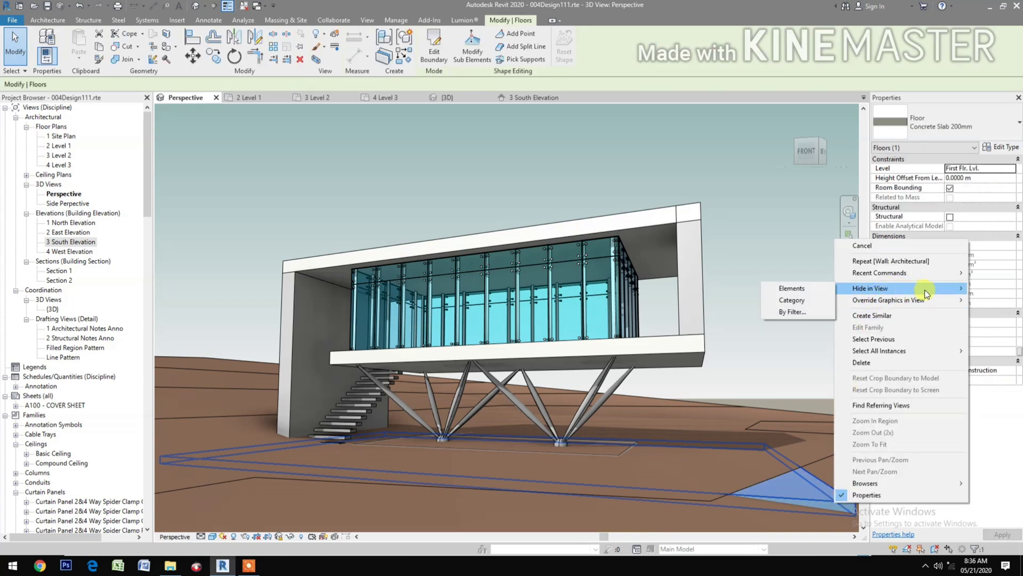
click(814, 286)
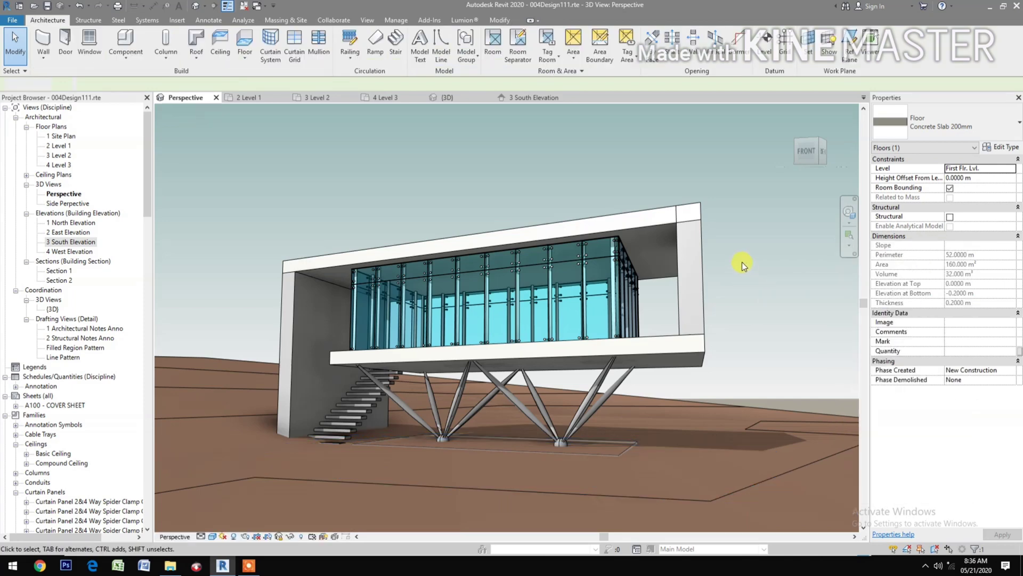